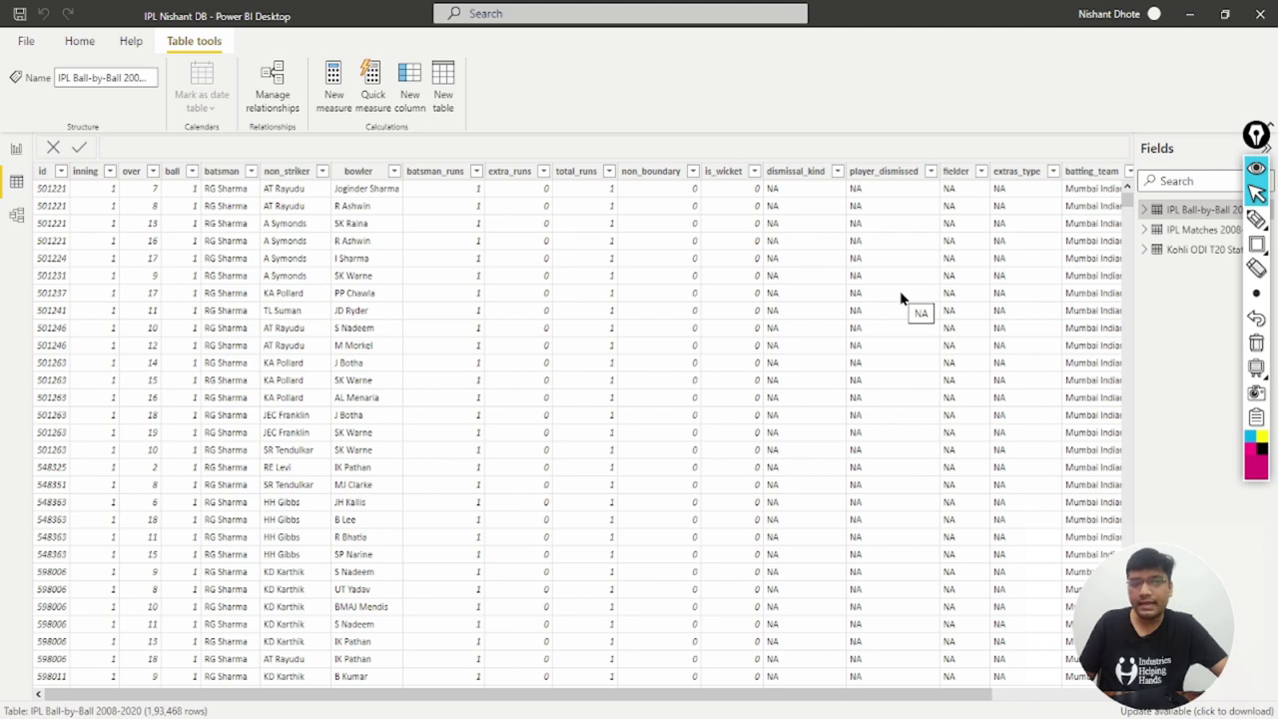
Examine the Kohli ODI T20 Stats table data and the Virat Kohli performance dashboard built from it
{"action": "left_click", "coordinate": [1195, 252]}
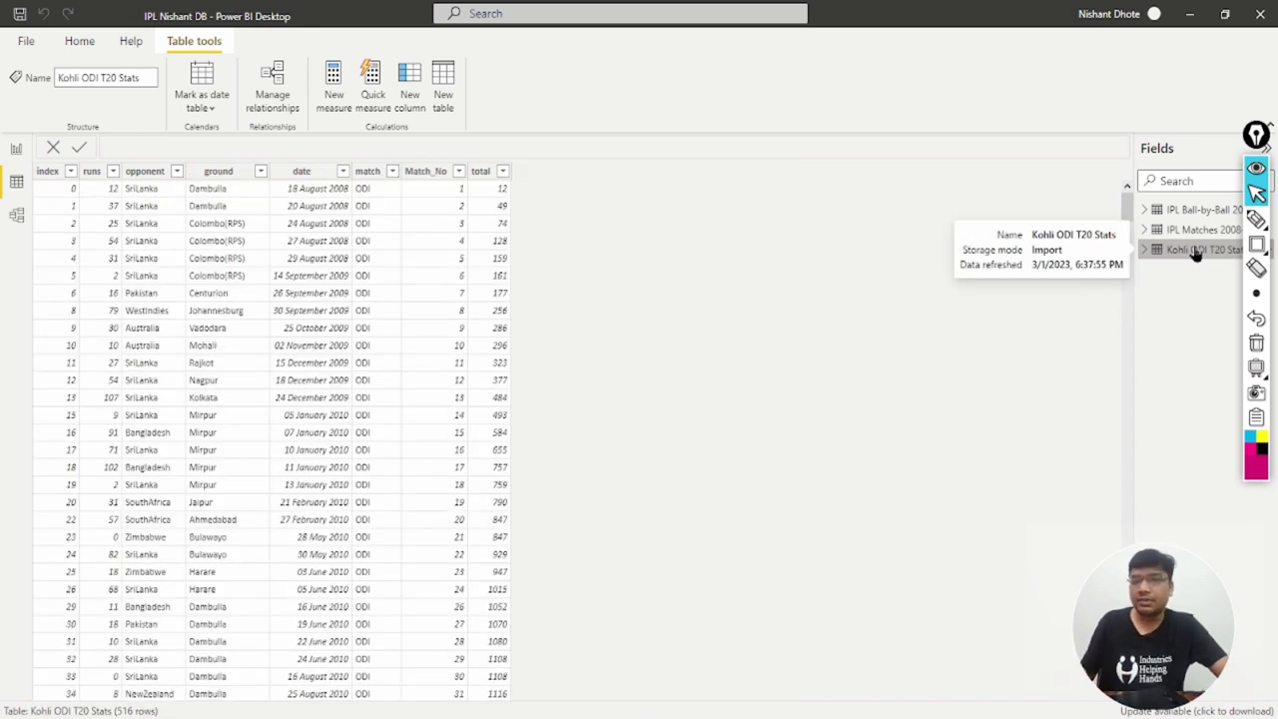
{"action": "left_click", "coordinate": [16, 148]}
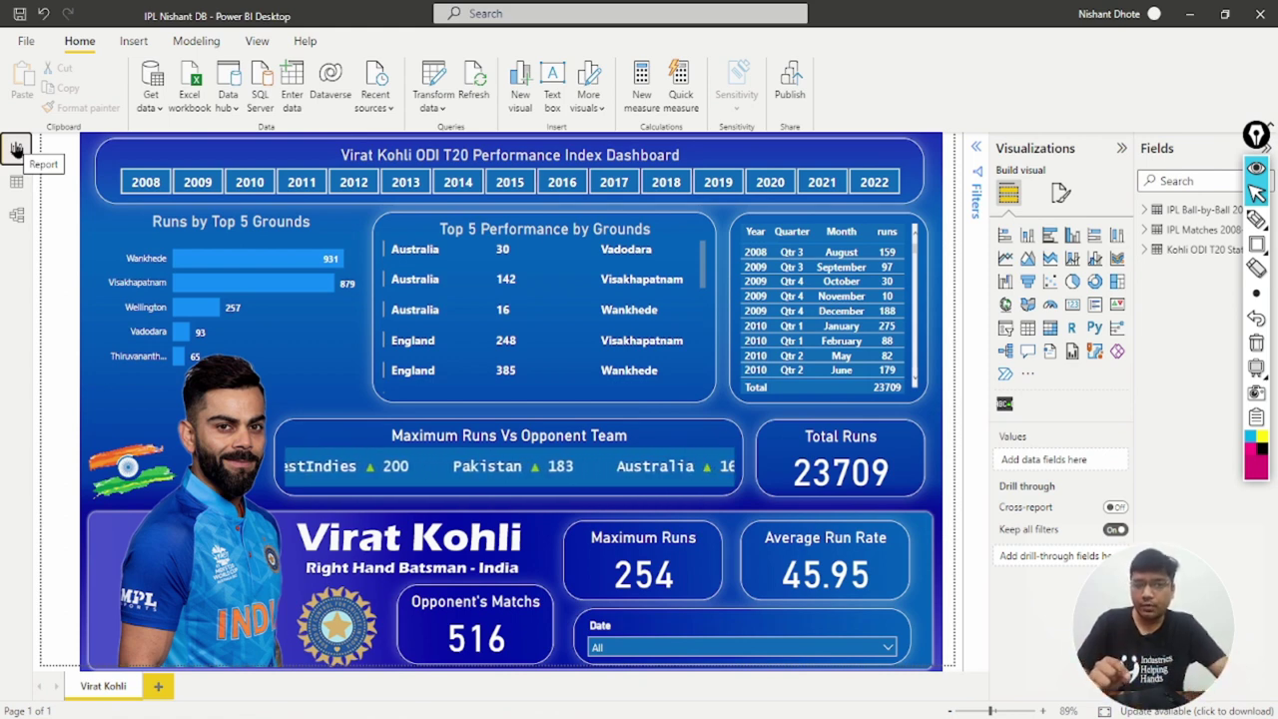
{"action": "left_click", "coordinate": [16, 182]}
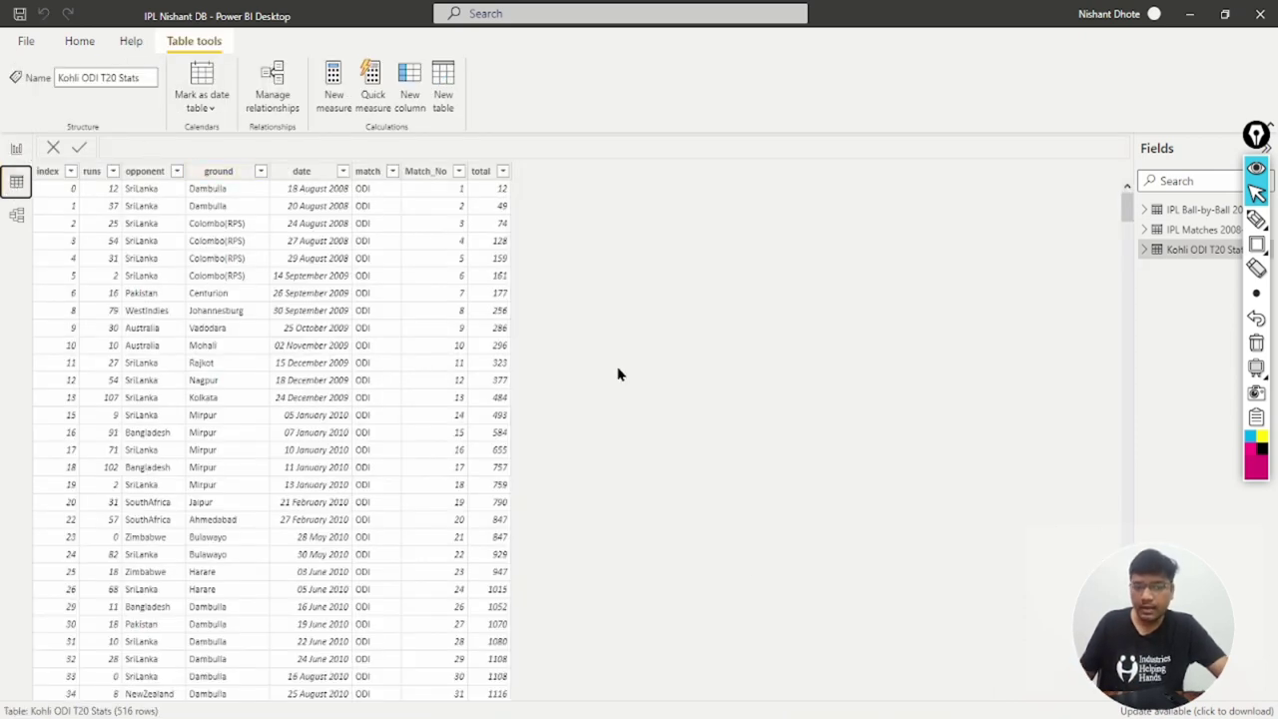
Switch to the Kohli ODI T20 Stats workbook in Excel and go through its column headers from index to total, collapsing the ribbon
{"action": "key", "text": "alt+Tab"}
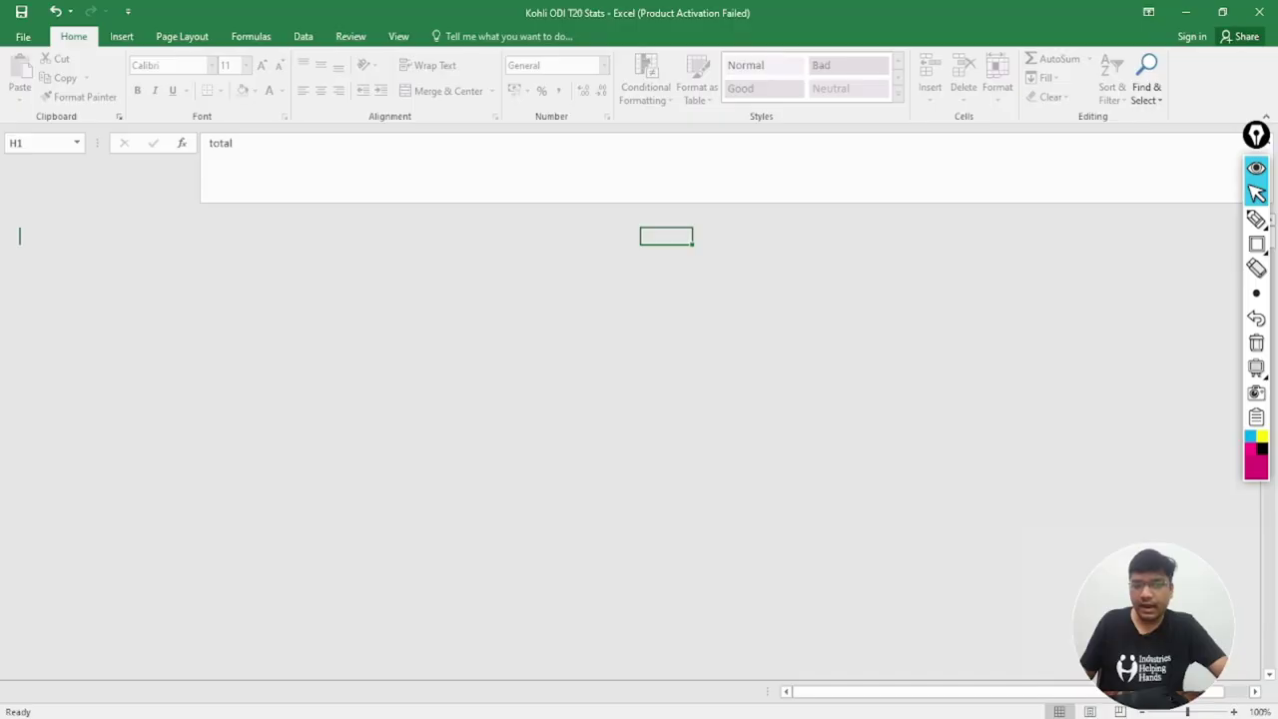
{"action": "scroll", "coordinate": [159, 367], "scroll_direction": "down", "scroll_amount": 1}
{"action": "scroll", "coordinate": [114, 333], "scroll_direction": "up", "scroll_amount": 1}
{"action": "left_click", "coordinate": [29, 237]}
{"action": "left_click", "coordinate": [87, 240]}
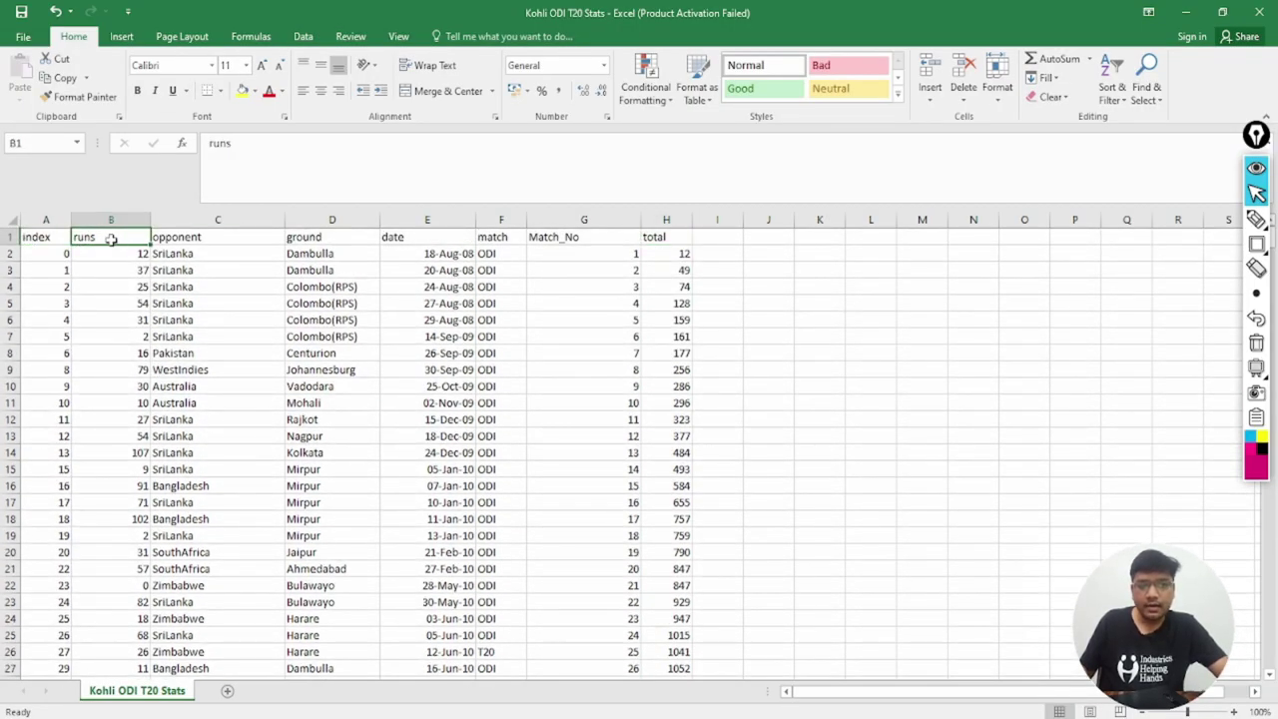
{"action": "left_click", "coordinate": [165, 238]}
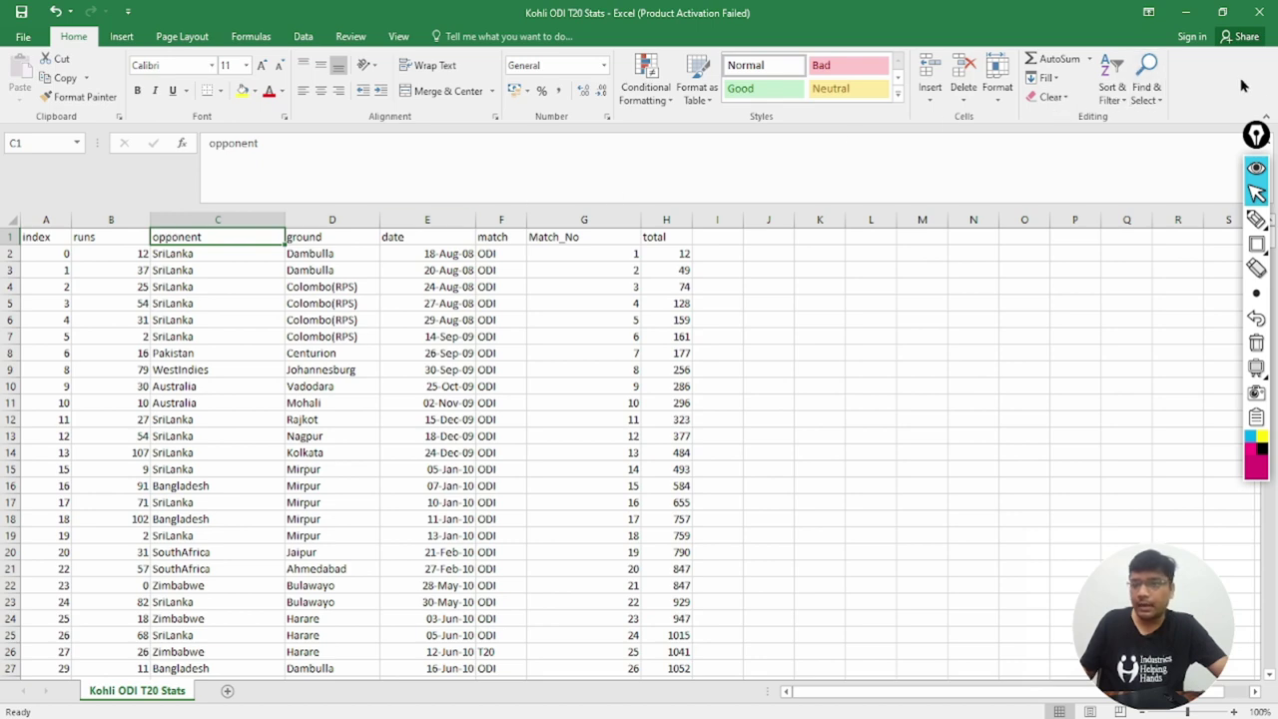
{"action": "left_click", "coordinate": [1265, 117]}
{"action": "left_click", "coordinate": [63, 172]}
{"action": "left_click", "coordinate": [275, 172]}
{"action": "left_click", "coordinate": [300, 168]}
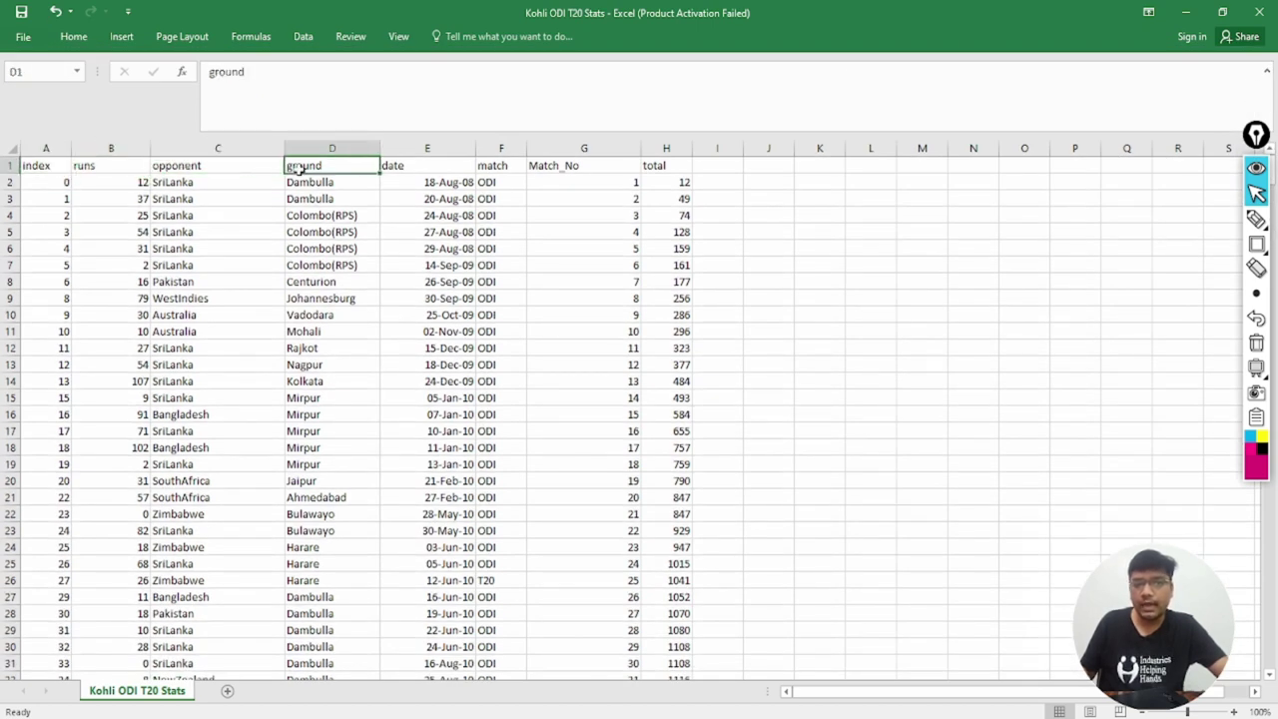
{"action": "left_click", "coordinate": [446, 169]}
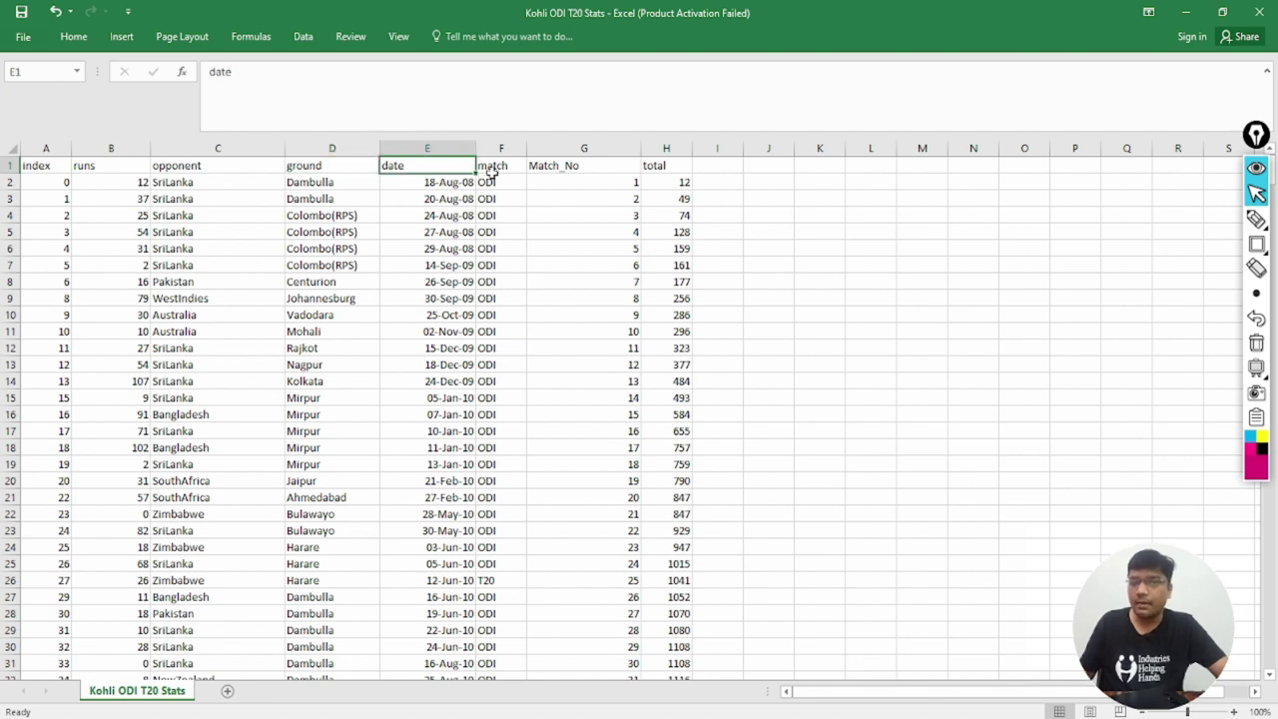
{"action": "left_click", "coordinate": [492, 171]}
{"action": "left_click", "coordinate": [586, 167]}
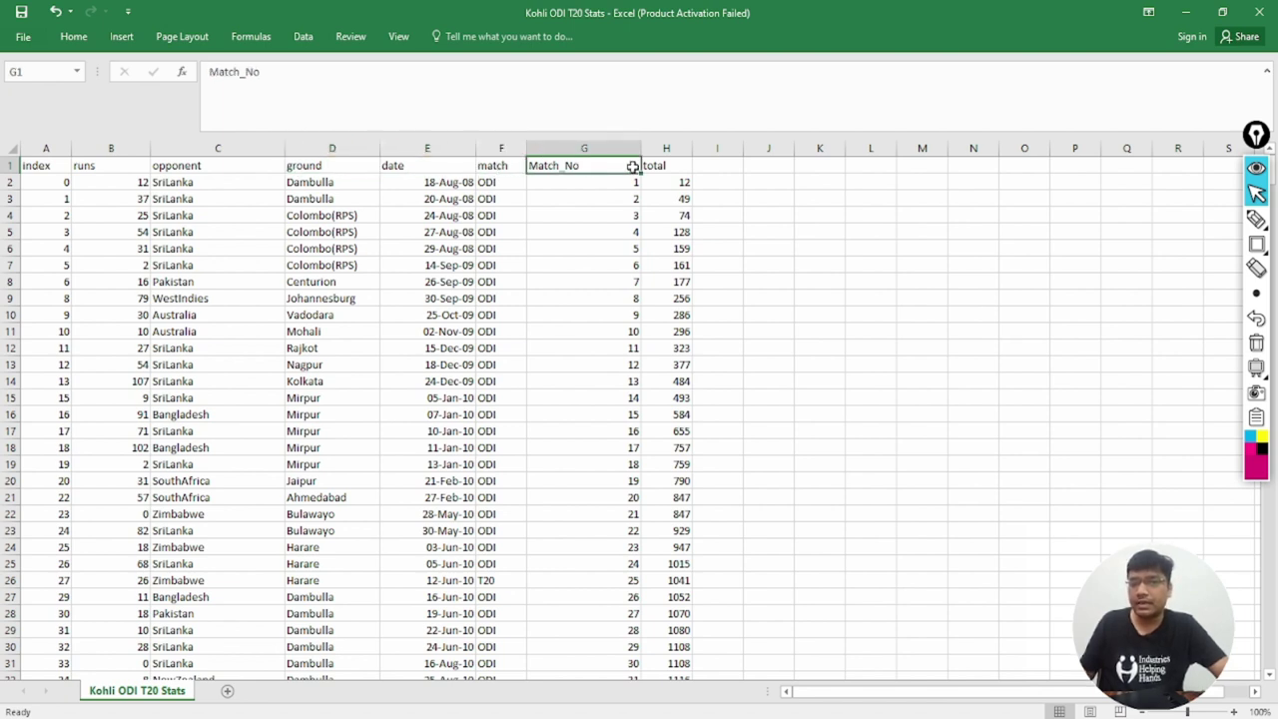
{"action": "left_click", "coordinate": [658, 167]}
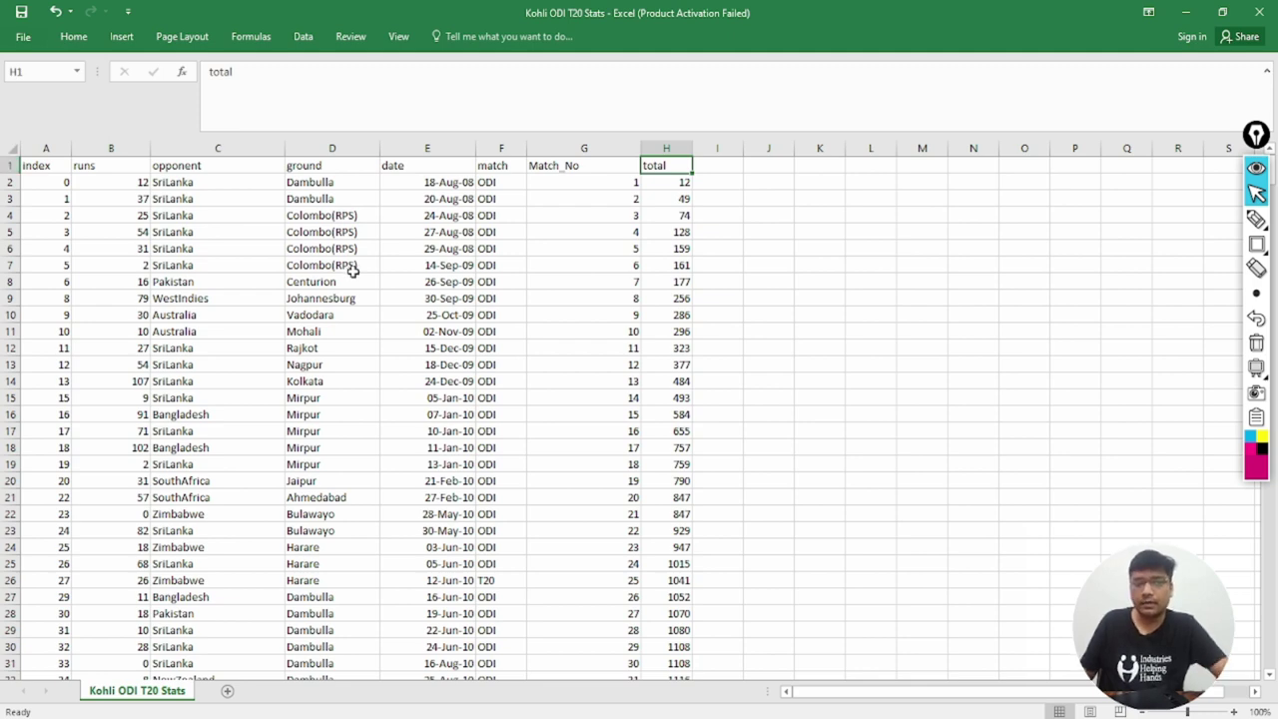
Look through the match rows of the Kohli ODI T20 Stats sheet and return to the header row
{"action": "scroll", "coordinate": [370, 300], "scroll_direction": "down", "scroll_amount": 20}
{"action": "scroll", "coordinate": [398, 397], "scroll_direction": "down", "scroll_amount": 19}
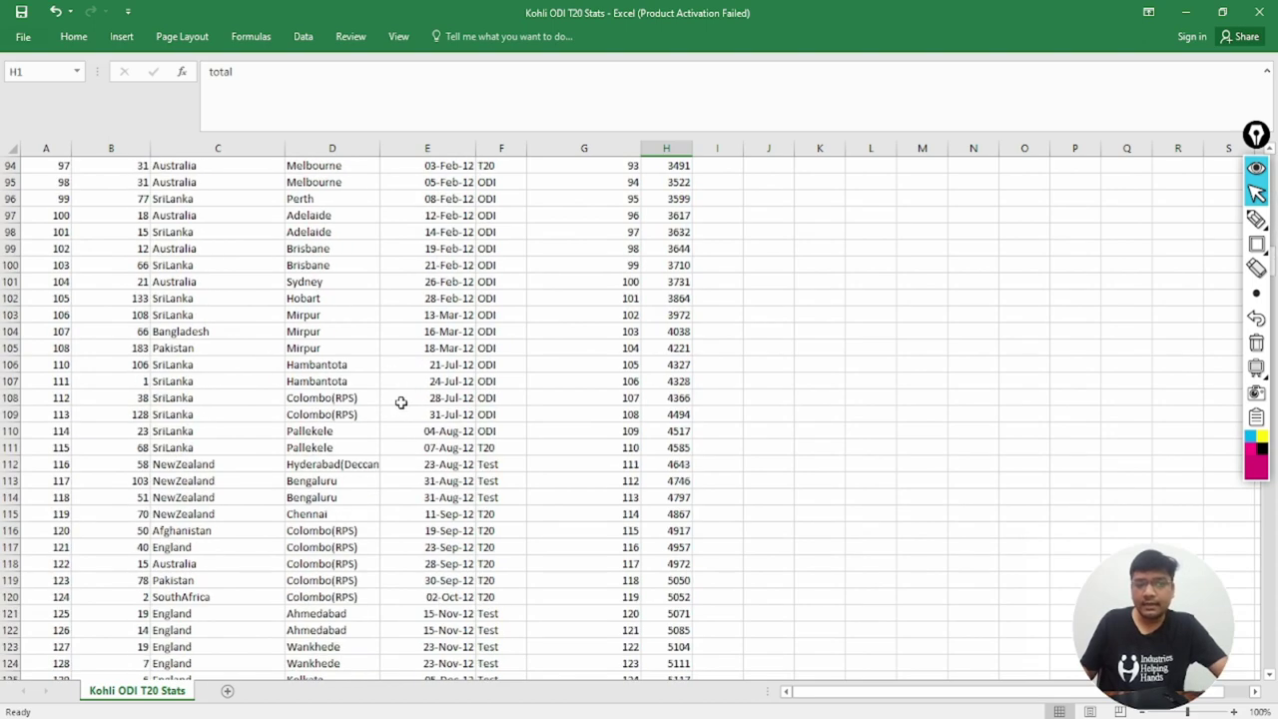
{"action": "scroll", "coordinate": [402, 462], "scroll_direction": "up", "scroll_amount": 18}
{"action": "scroll", "coordinate": [403, 463], "scroll_direction": "up", "scroll_amount": 20}
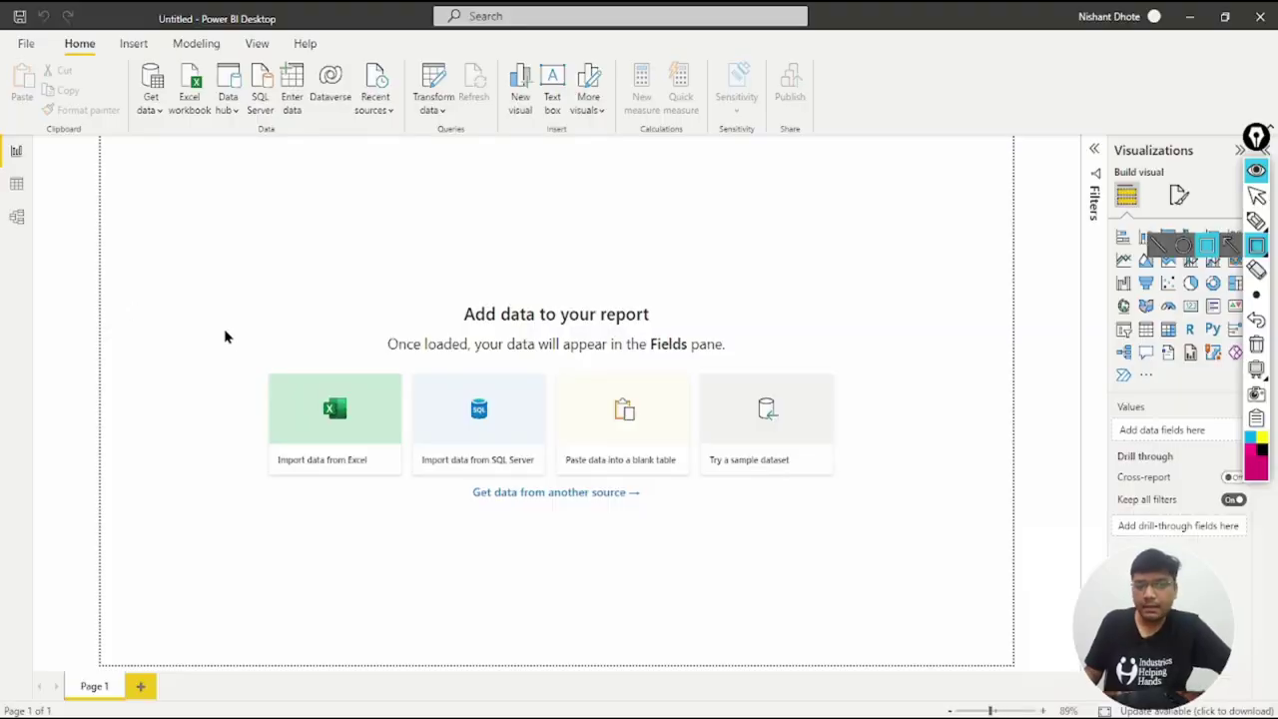
Frame the Excel and SQL Server import options with rectangles, point an arrow at the Excel option, and clear the annotations
{"action": "left_click_drag", "start_coordinate": [197, 324], "coordinate": [409, 525]}
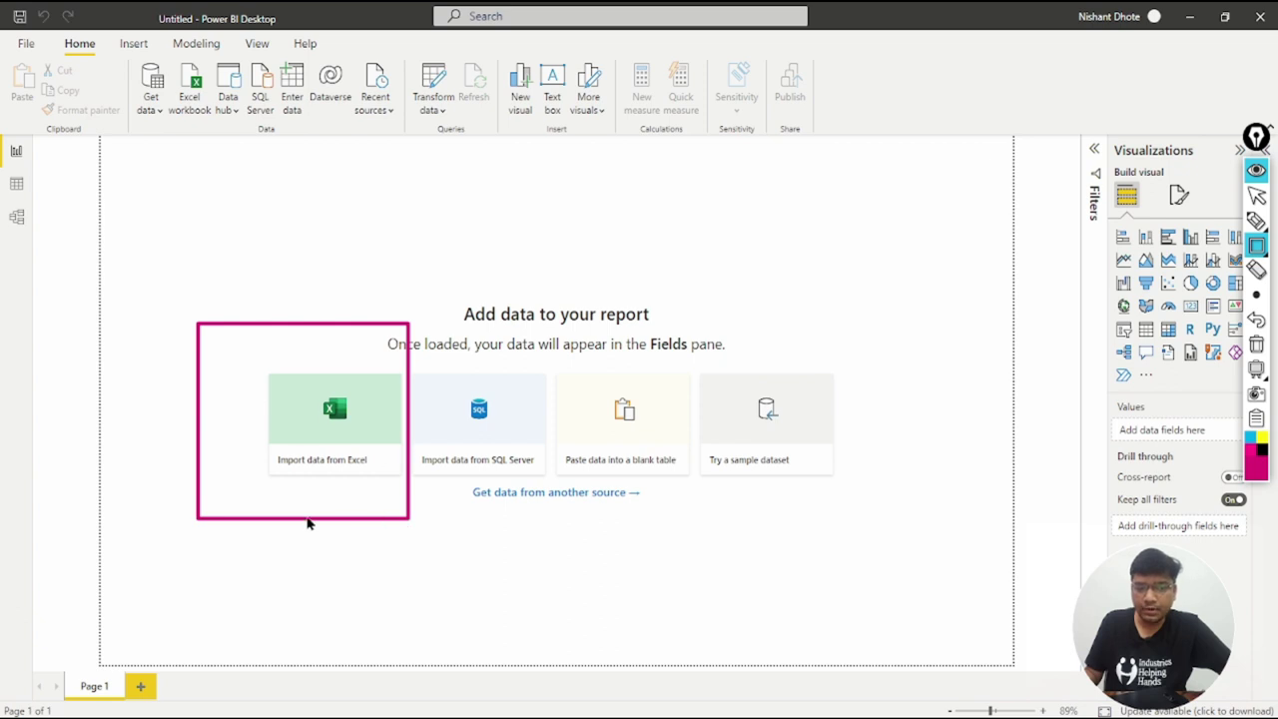
{"action": "mouse_move", "coordinate": [424, 318]}
{"action": "left_mouse_down"}
{"action": "mouse_move", "coordinate": [458, 425]}
{"action": "mouse_move", "coordinate": [552, 523]}
{"action": "left_mouse_up"}
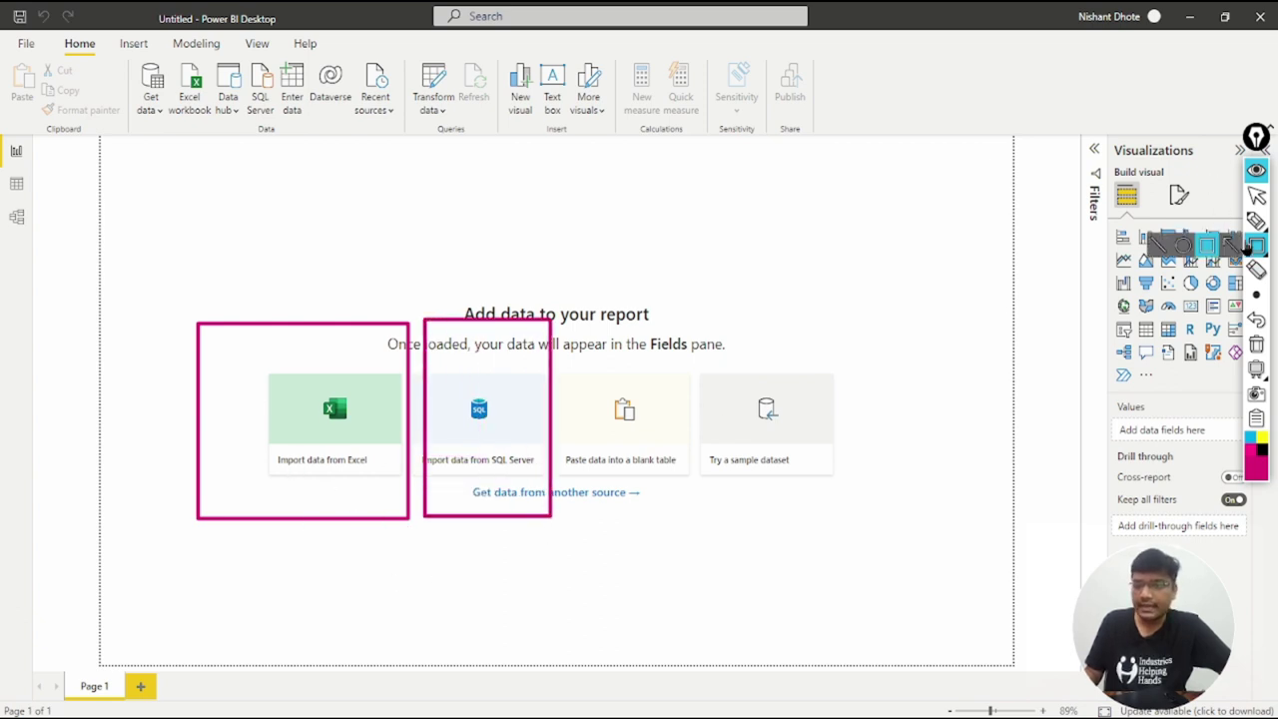
{"action": "left_click", "coordinate": [1229, 245]}
{"action": "left_click_drag", "start_coordinate": [233, 220], "coordinate": [315, 392]}
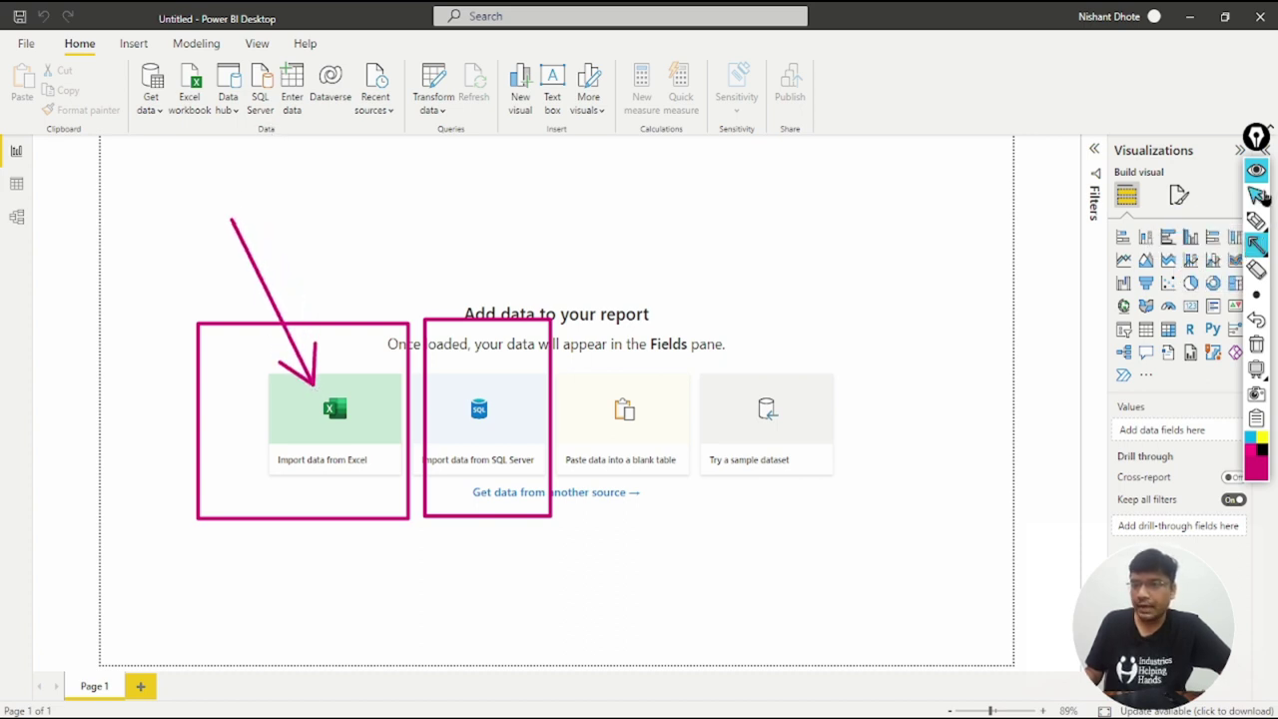
{"action": "left_click", "coordinate": [1256, 195]}
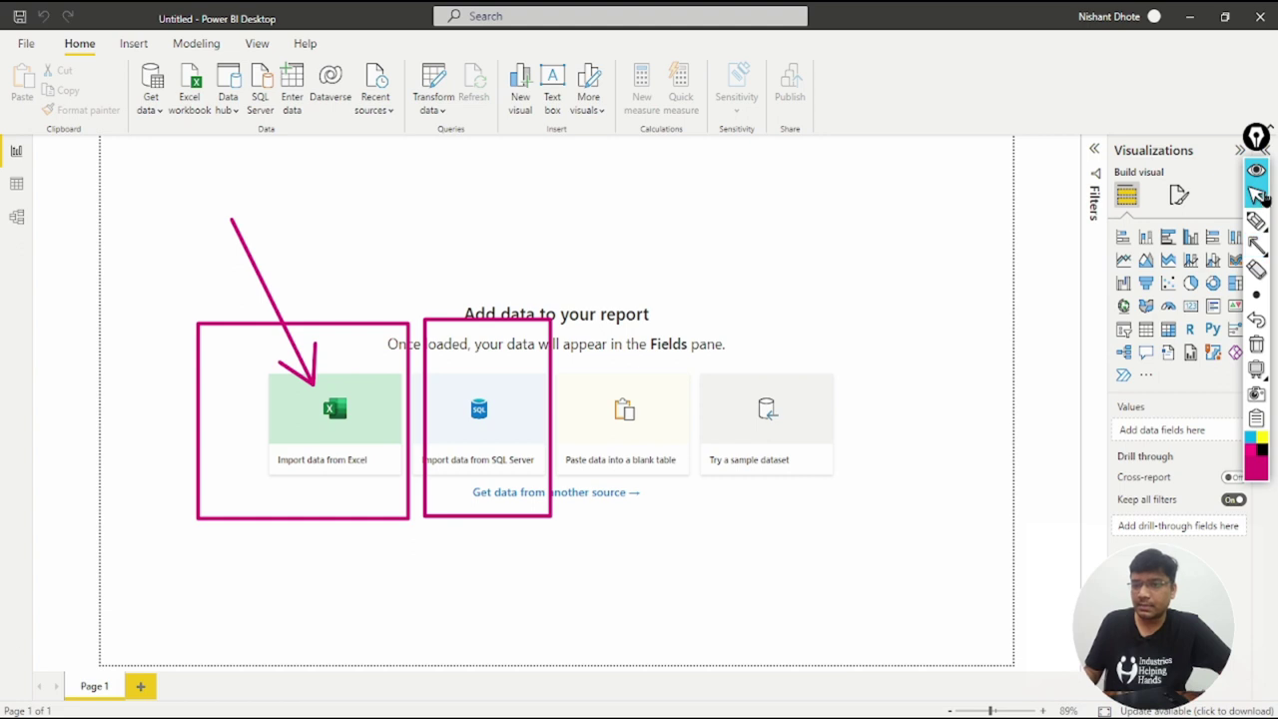
{"action": "left_click", "coordinate": [1256, 344]}
Switch to the Virat PBI Project Notes PDF in Acrobat Reader and frame the dataset download link with a rectangle
{"action": "key", "text": "alt+Tab"}
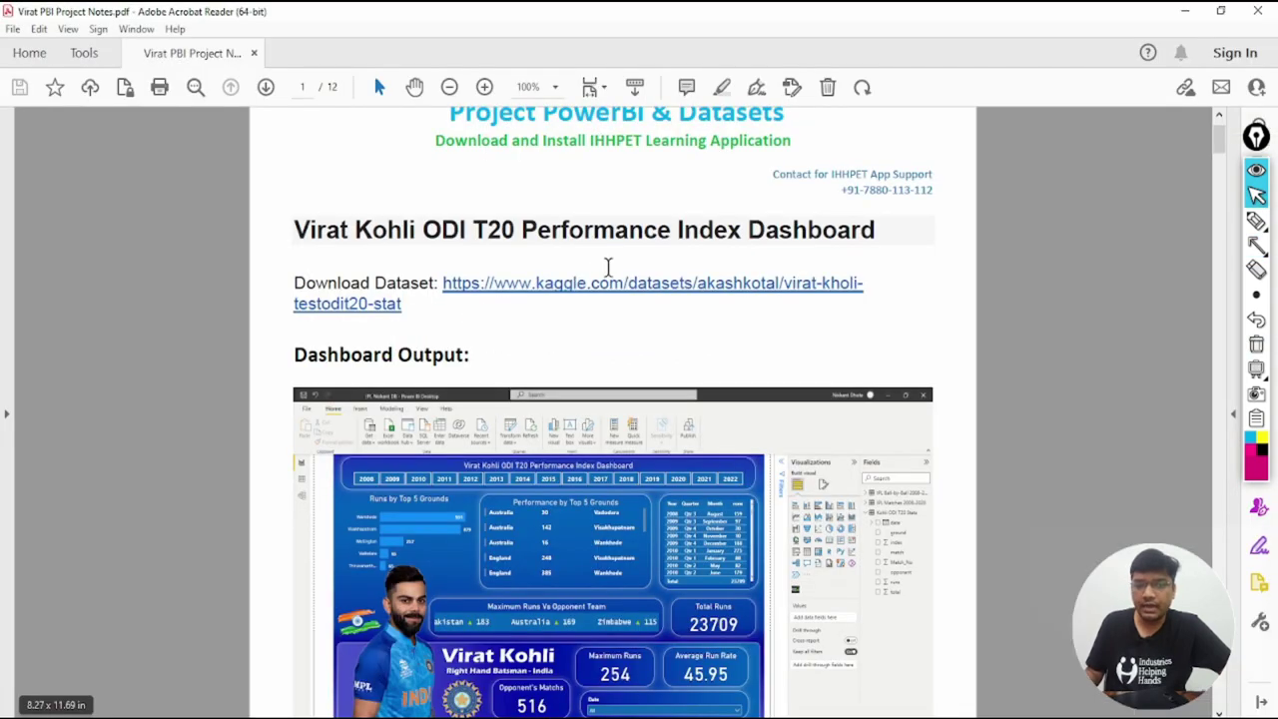
{"action": "left_click", "coordinate": [1255, 245]}
{"action": "mouse_move", "coordinate": [285, 256]}
{"action": "left_mouse_down"}
{"action": "mouse_move", "coordinate": [477, 378]}
{"action": "mouse_move", "coordinate": [914, 353]}
{"action": "left_mouse_up"}
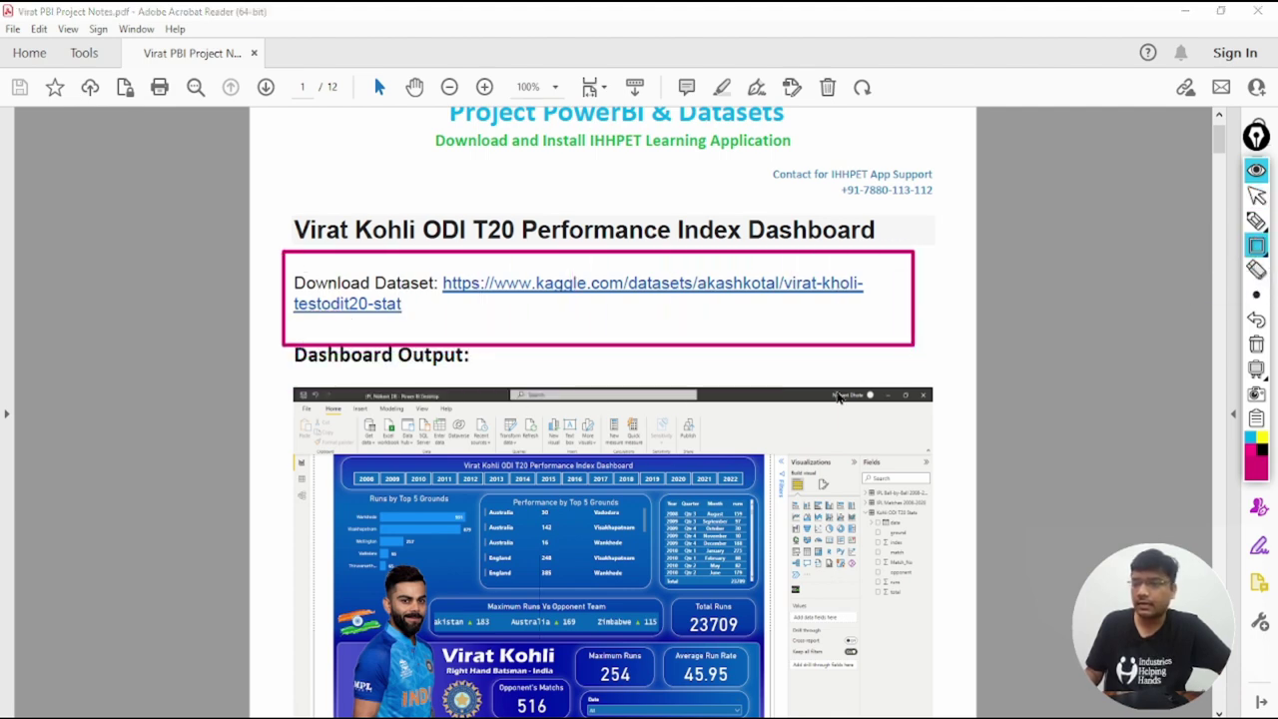
{"action": "left_click", "coordinate": [1256, 197]}
Review the dashboard output image and the four problem questions on the first page of the project notes
{"action": "scroll", "coordinate": [544, 380], "scroll_direction": "down", "scroll_amount": 3}
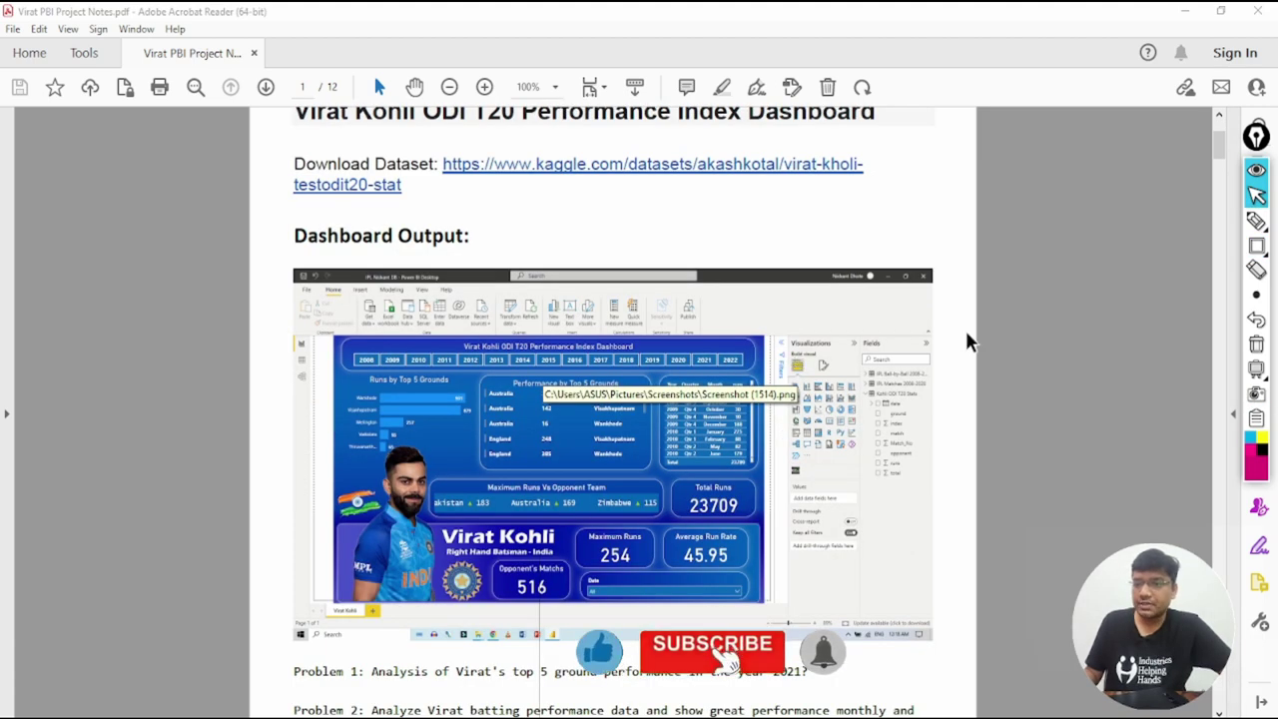
{"action": "left_click", "coordinate": [1257, 247]}
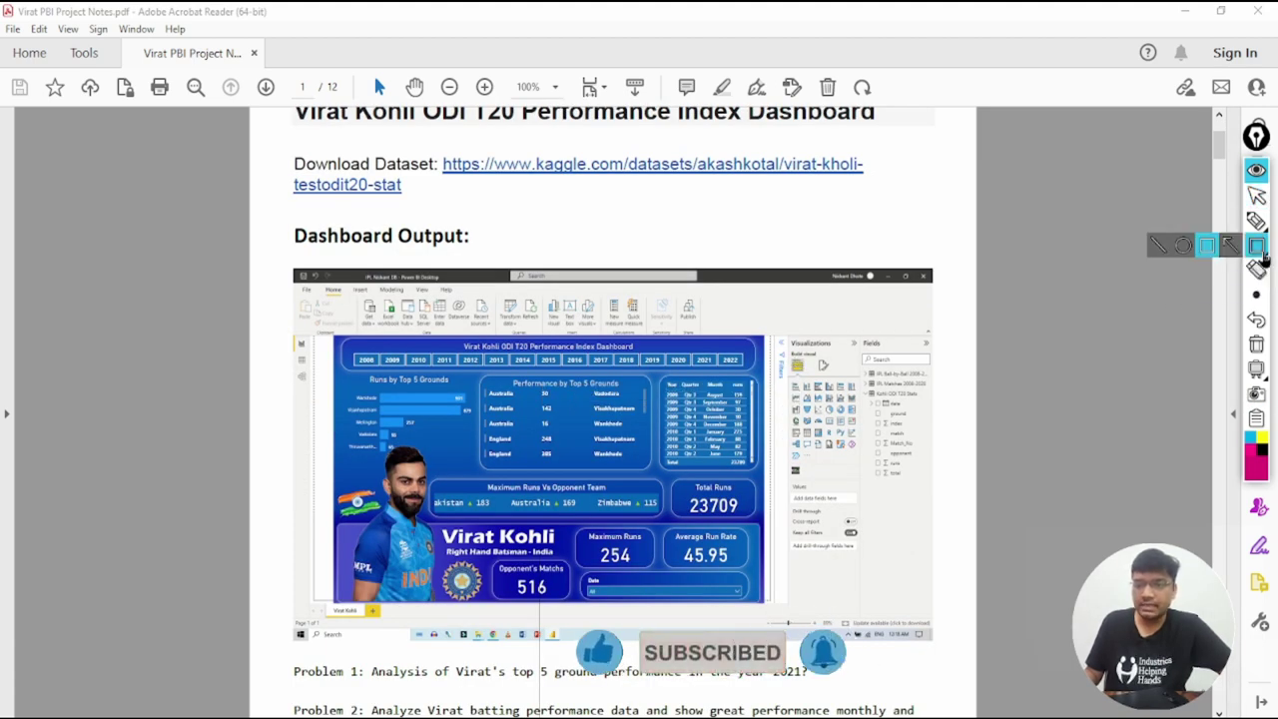
{"action": "left_click", "coordinate": [1253, 247]}
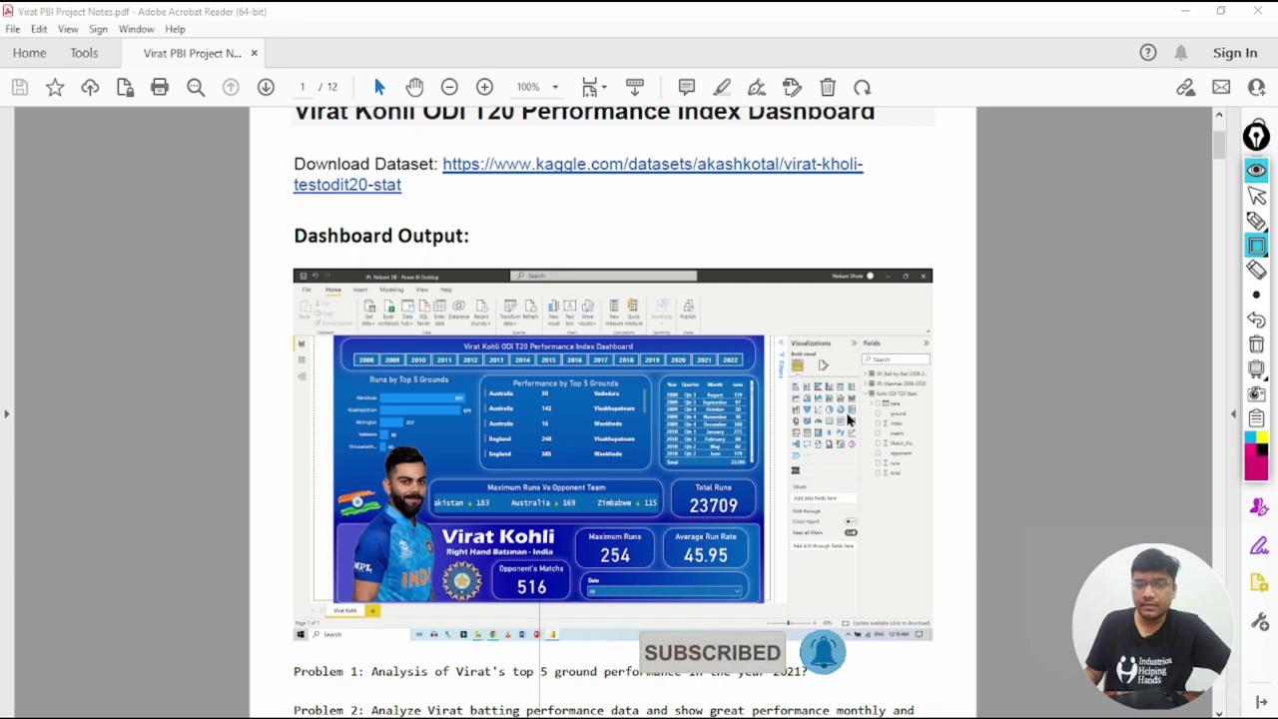
{"action": "left_click", "coordinate": [1255, 197]}
{"action": "scroll", "coordinate": [779, 407], "scroll_direction": "down", "scroll_amount": 5}
{"action": "scroll", "coordinate": [778, 410], "scroll_direction": "down", "scroll_amount": 6}
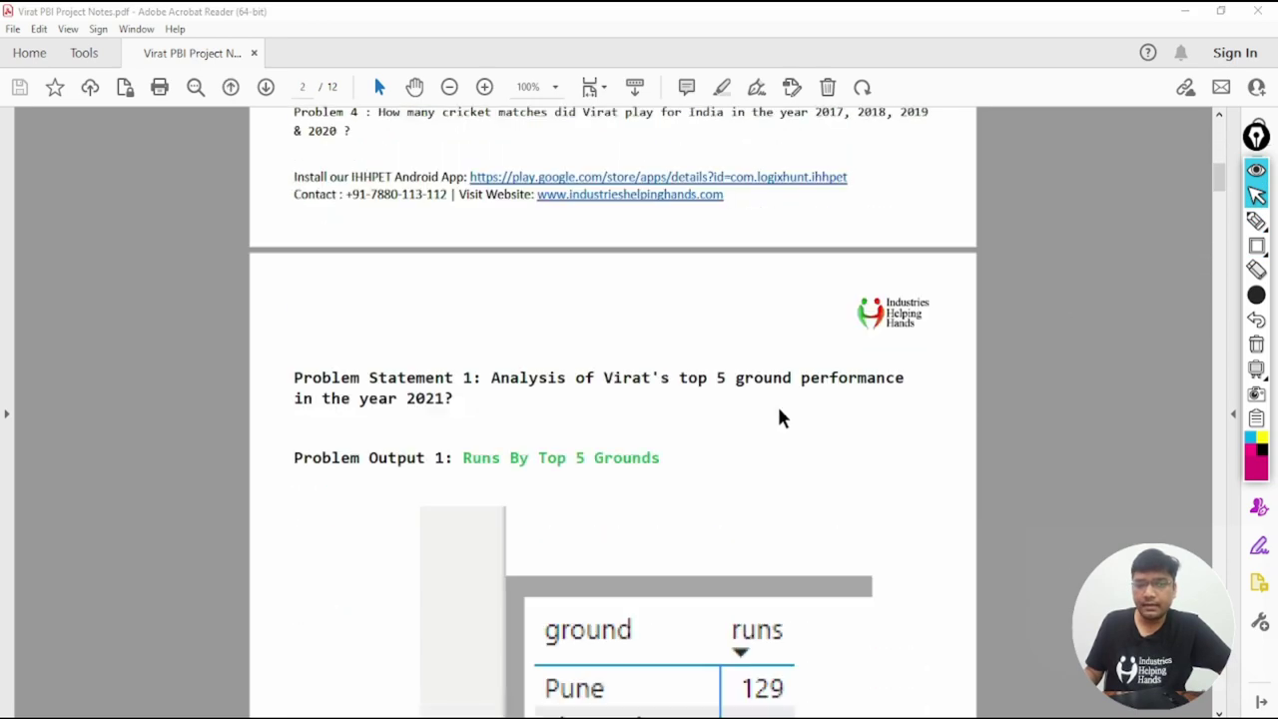
{"action": "scroll", "coordinate": [419, 456], "scroll_direction": "up", "scroll_amount": 4}
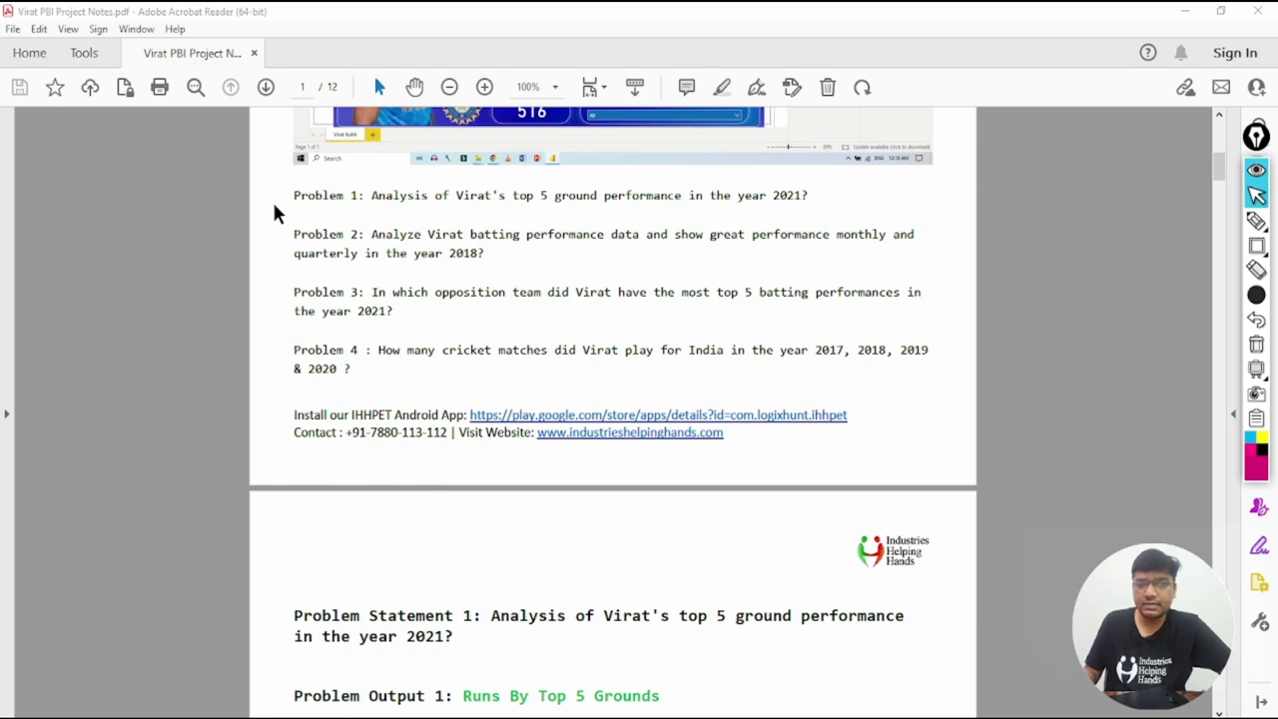
{"action": "scroll", "coordinate": [277, 213], "scroll_direction": "up", "scroll_amount": 6}
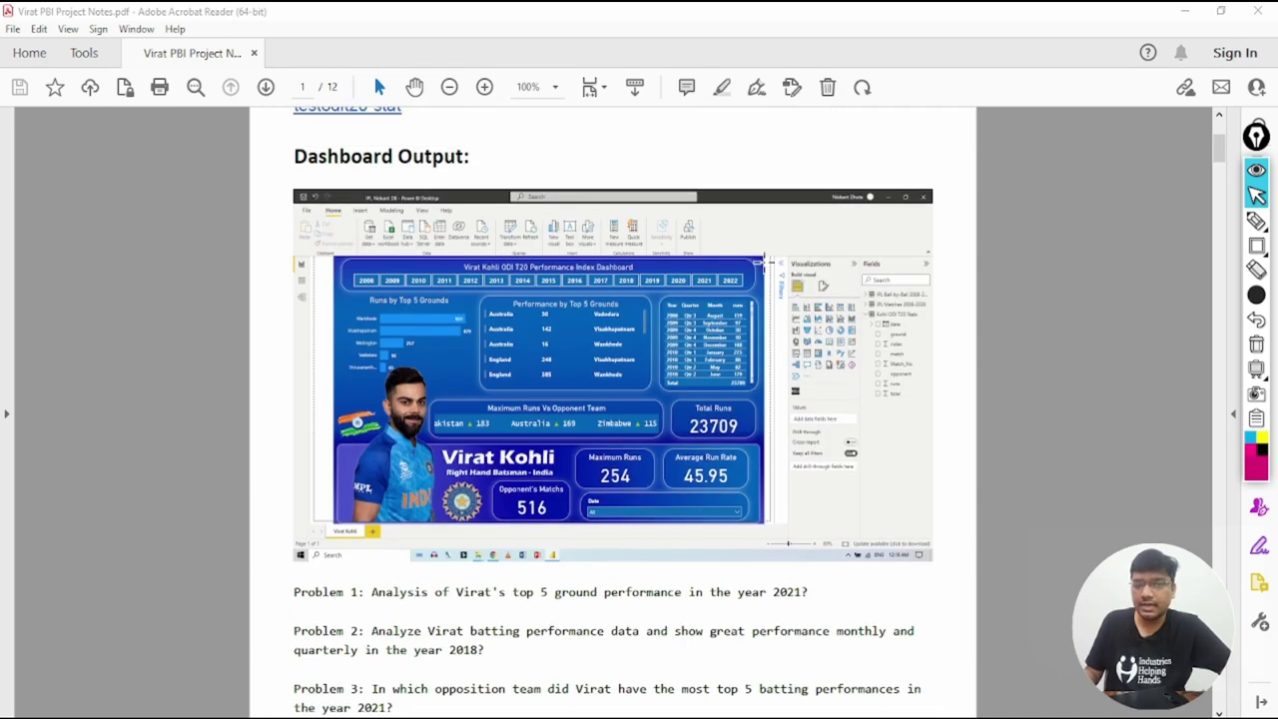
Read through the problem statements and their output tables for top grounds, 2018 monthly and quarterly performance, and opponent teams
{"action": "scroll", "coordinate": [251, 422], "scroll_direction": "down", "scroll_amount": 11}
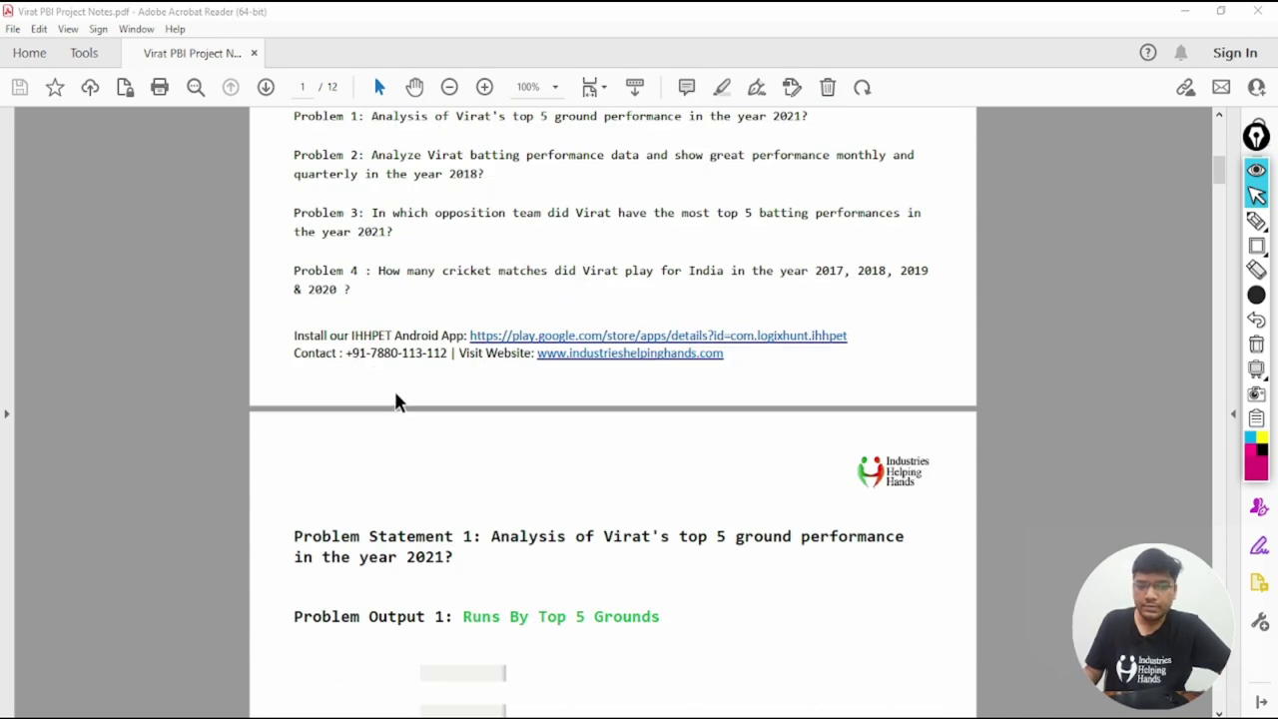
{"action": "scroll", "coordinate": [415, 434], "scroll_direction": "down", "scroll_amount": 3}
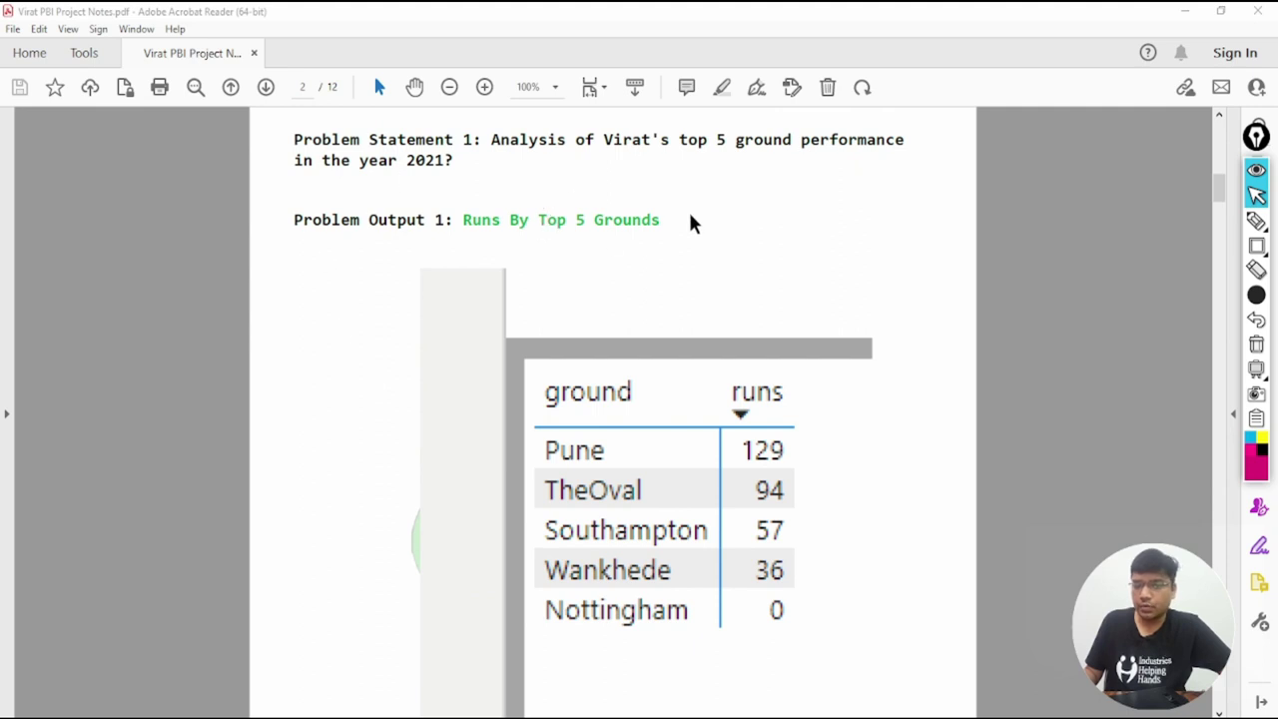
{"action": "scroll", "coordinate": [311, 209], "scroll_direction": "down", "scroll_amount": 2}
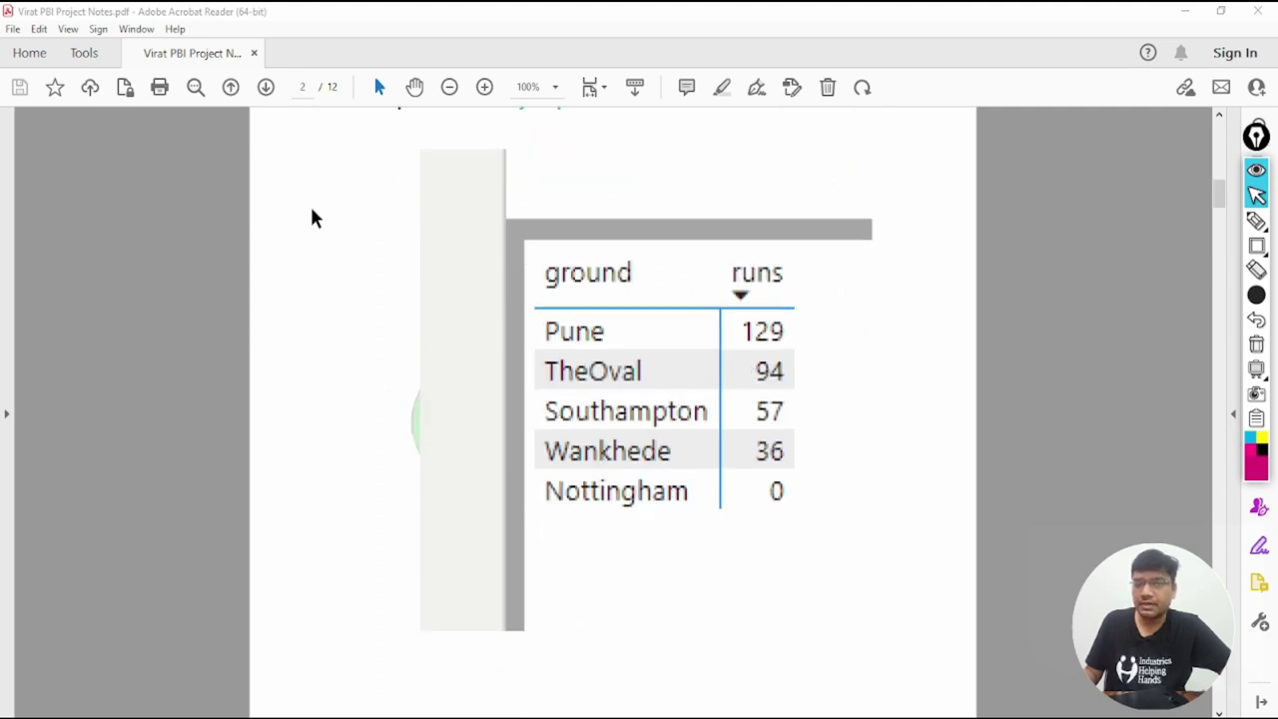
{"action": "scroll", "coordinate": [310, 214], "scroll_direction": "up", "scroll_amount": 3}
{"action": "scroll", "coordinate": [603, 240], "scroll_direction": "down", "scroll_amount": 15}
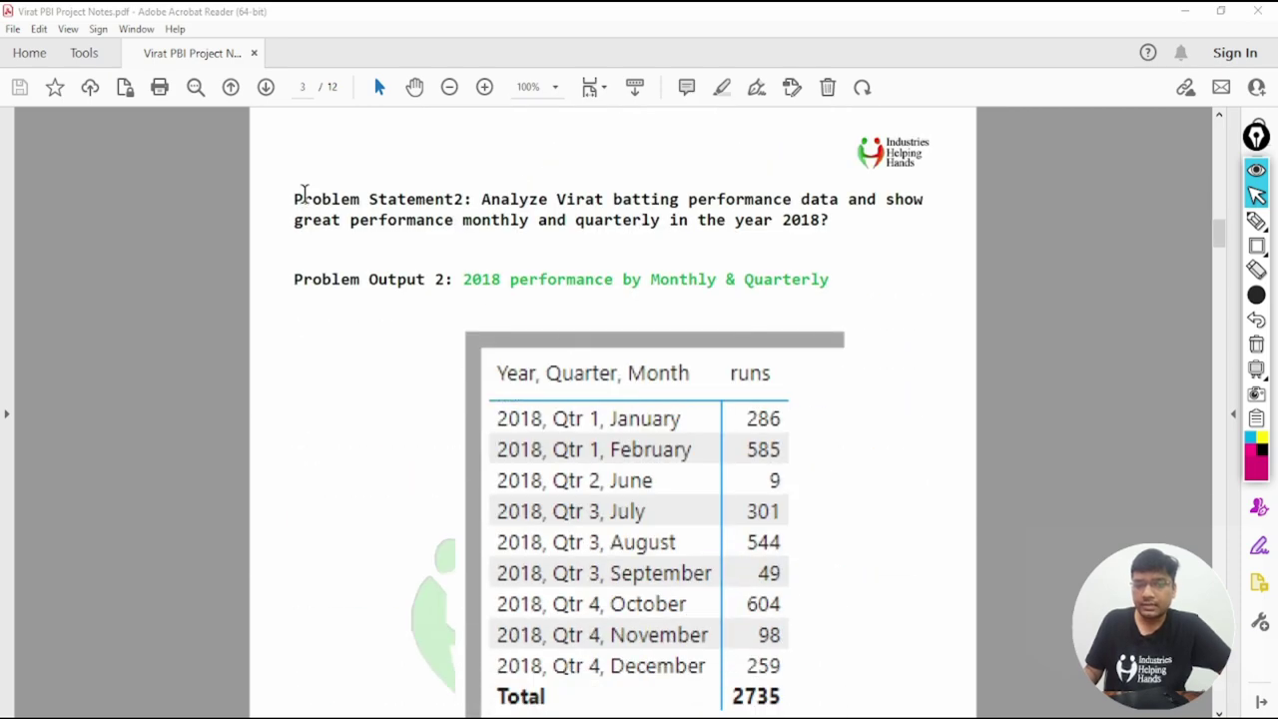
{"action": "scroll", "coordinate": [601, 181], "scroll_direction": "down", "scroll_amount": 15}
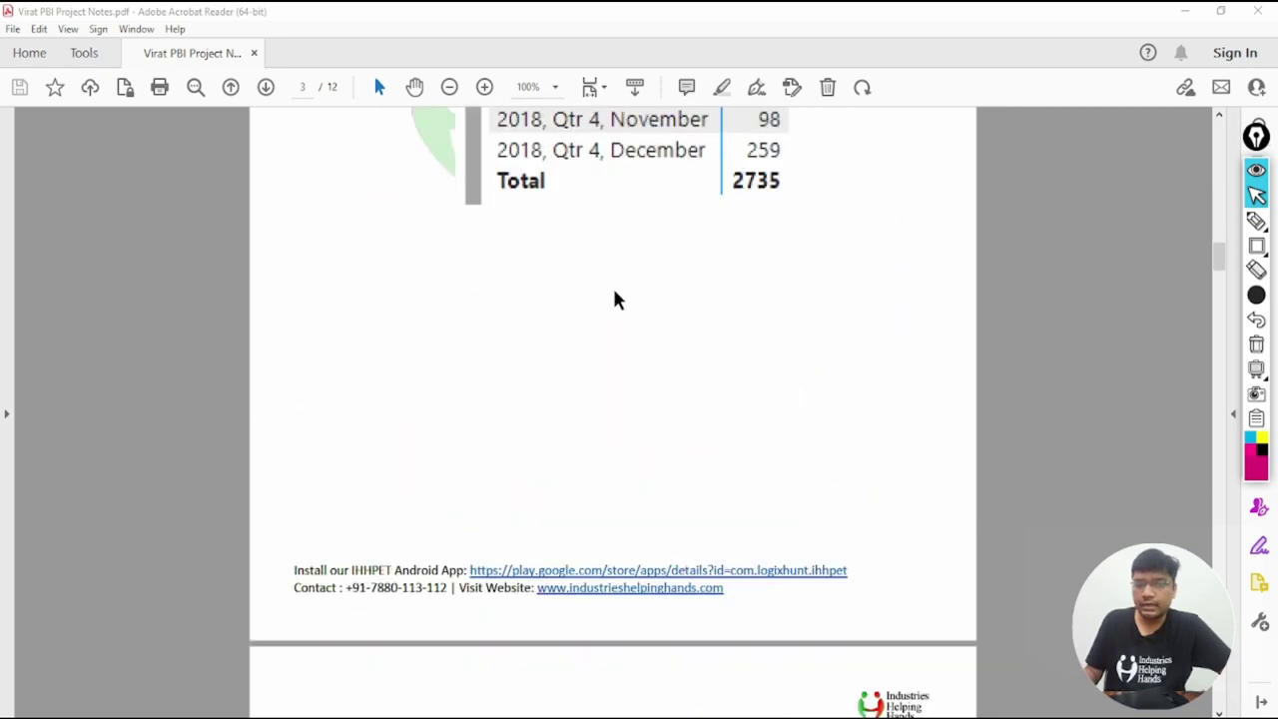
{"action": "scroll", "coordinate": [654, 300], "scroll_direction": "down", "scroll_amount": 15}
{"action": "scroll", "coordinate": [670, 348], "scroll_direction": "up", "scroll_amount": 3}
Browse the Netflix Dashboard section of the notes, go back to the first page, and return to the blank Power BI report
{"action": "scroll", "coordinate": [572, 324], "scroll_direction": "down", "scroll_amount": 20}
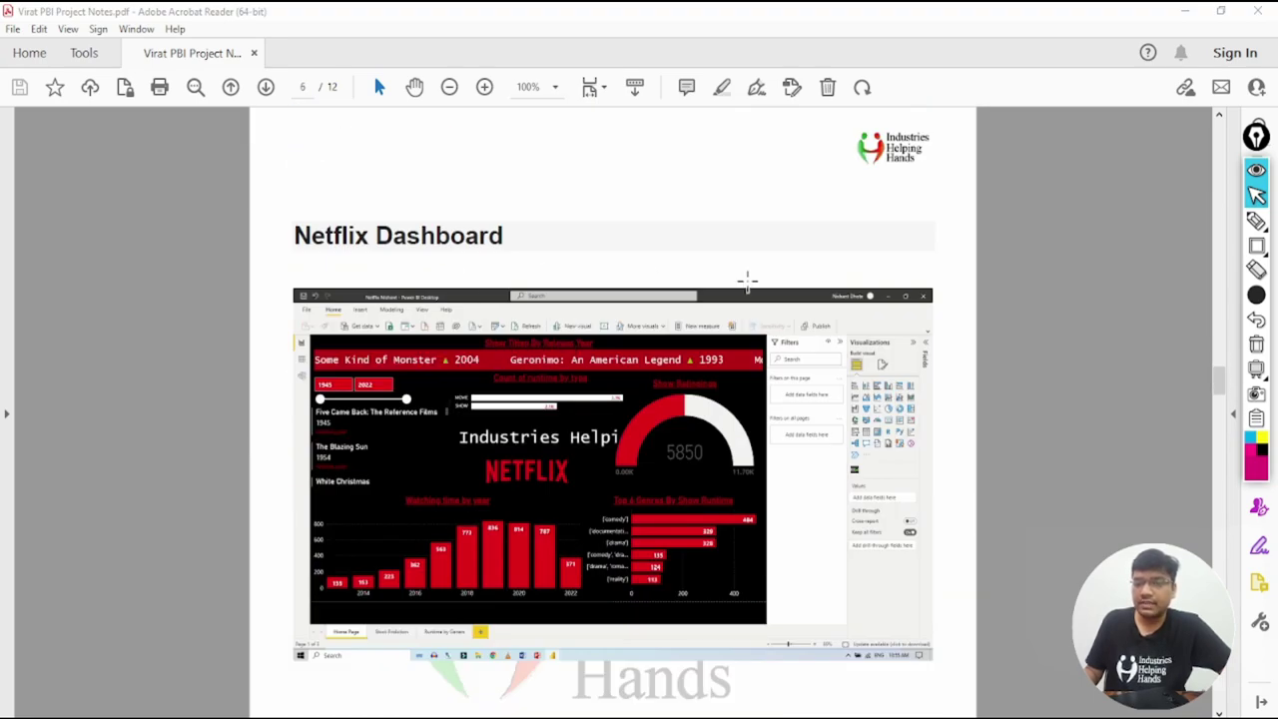
{"action": "scroll", "coordinate": [743, 289], "scroll_direction": "down", "scroll_amount": 12}
{"action": "scroll", "coordinate": [627, 405], "scroll_direction": "down", "scroll_amount": 5}
{"action": "scroll", "coordinate": [626, 413], "scroll_direction": "up", "scroll_amount": 6}
{"action": "scroll", "coordinate": [627, 413], "scroll_direction": "up", "scroll_amount": 20}
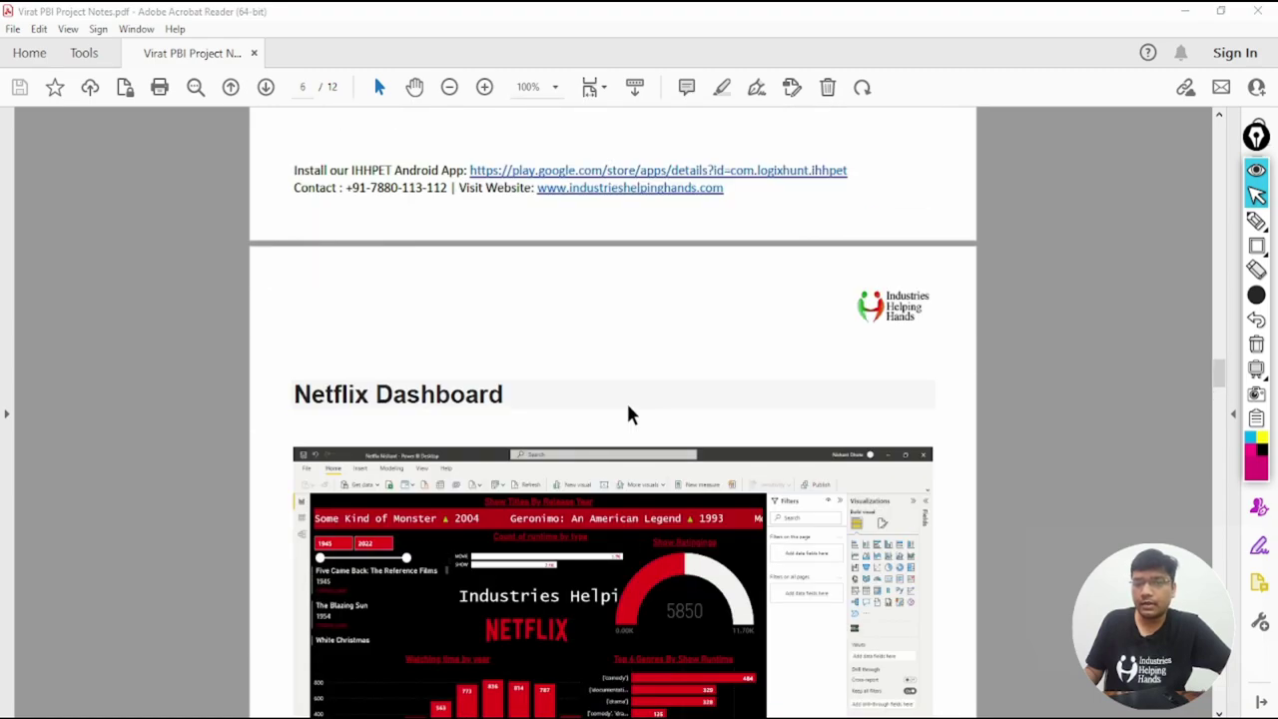
{"action": "scroll", "coordinate": [629, 411], "scroll_direction": "up", "scroll_amount": 20}
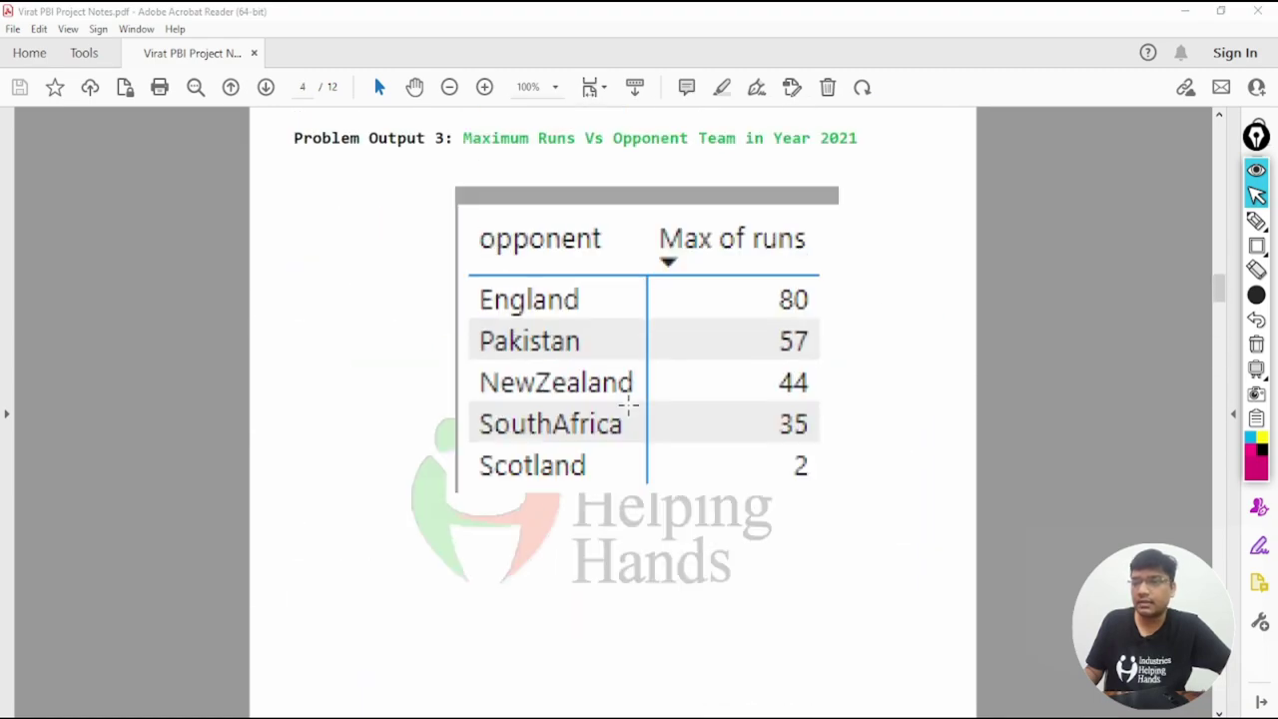
{"action": "scroll", "coordinate": [629, 412], "scroll_direction": "up", "scroll_amount": 20}
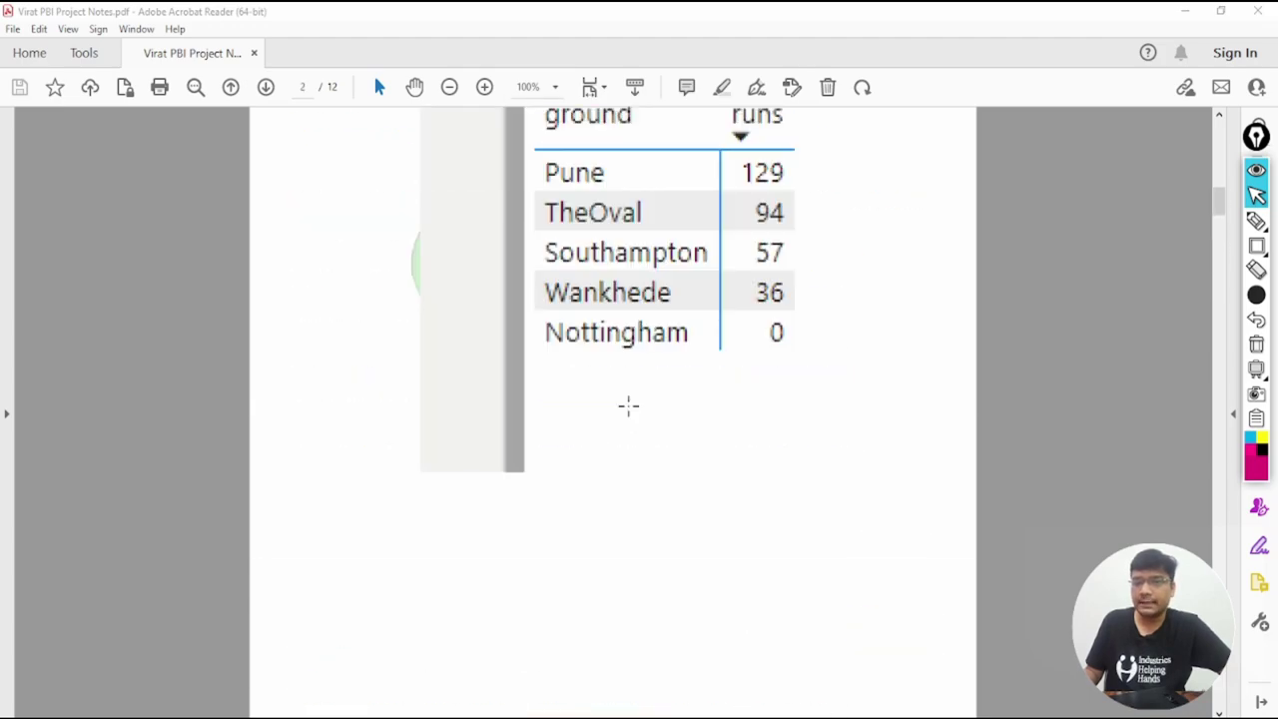
{"action": "scroll", "coordinate": [629, 409], "scroll_direction": "up", "scroll_amount": 4}
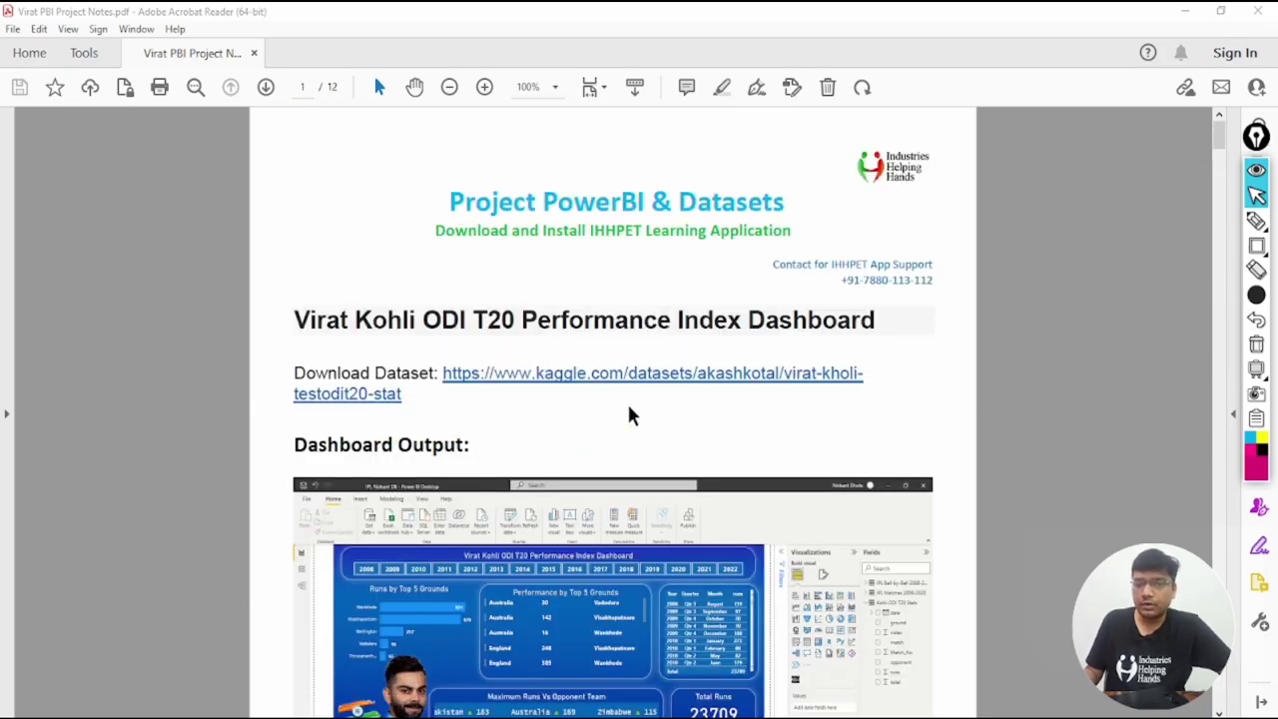
{"action": "left_click", "coordinate": [1178, 12]}
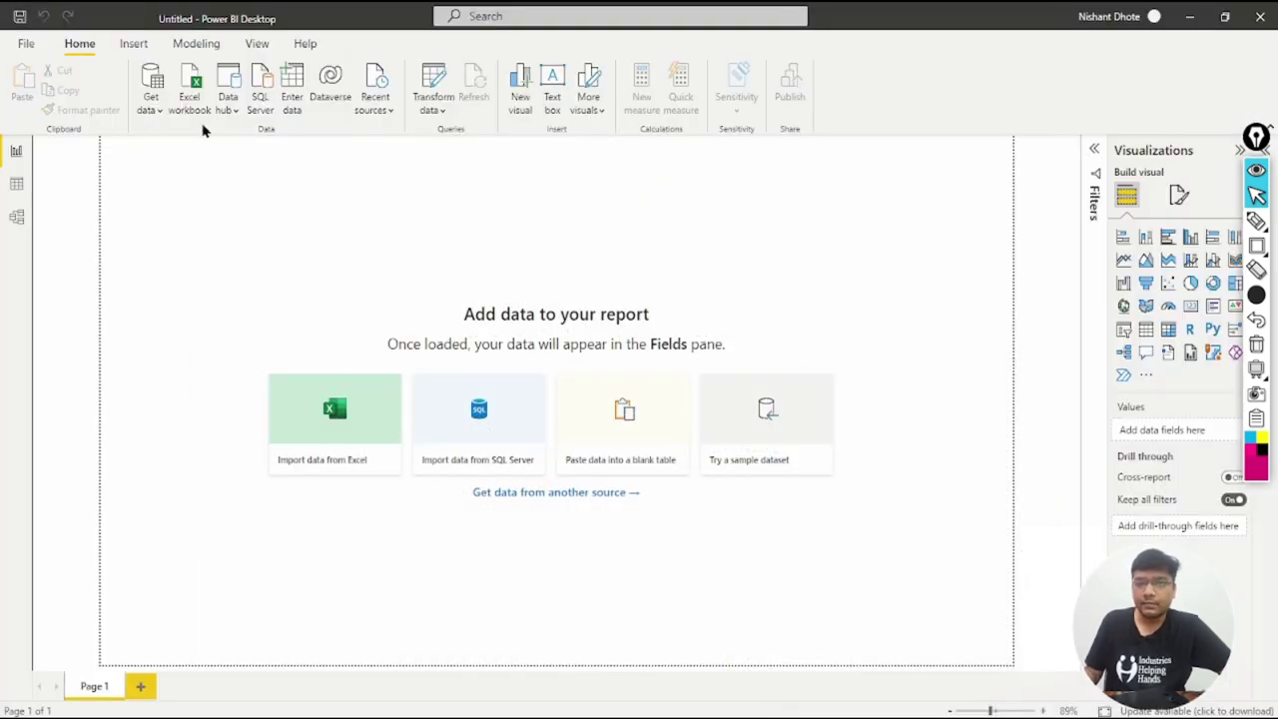
Open the full list of data connectors and search it for "my"
{"action": "left_click", "coordinate": [153, 108]}
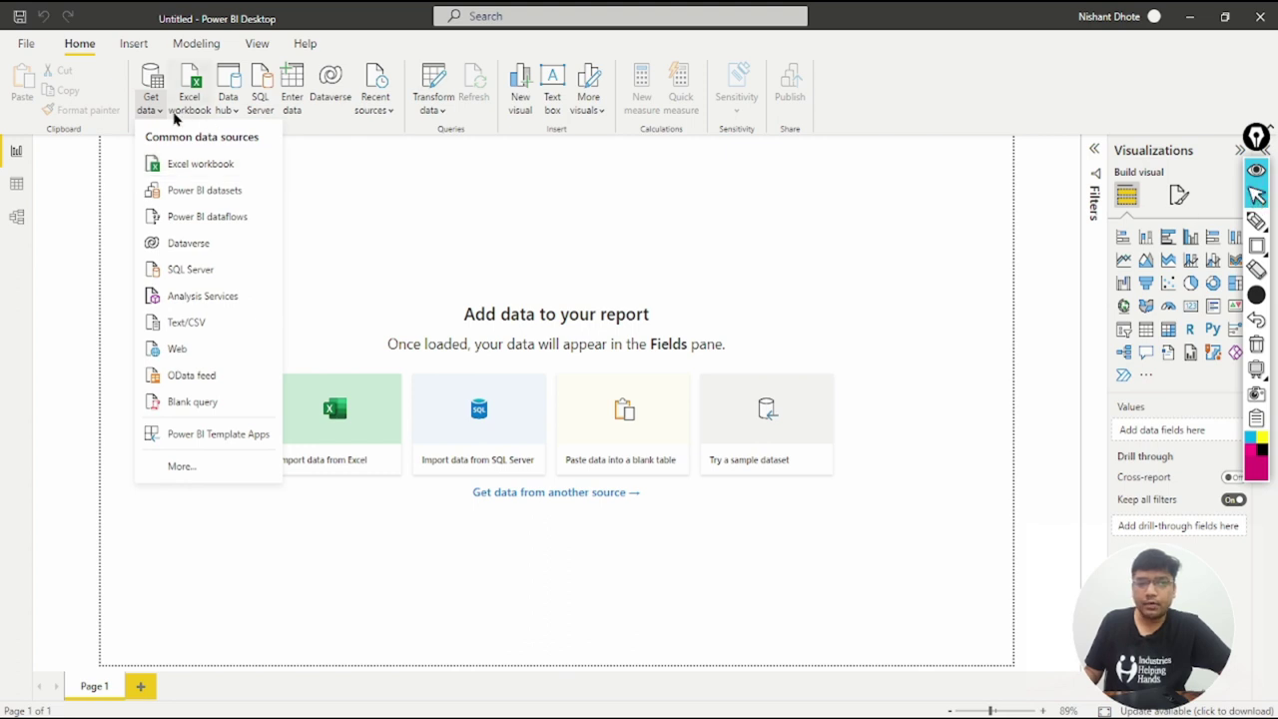
{"action": "left_click", "coordinate": [184, 469]}
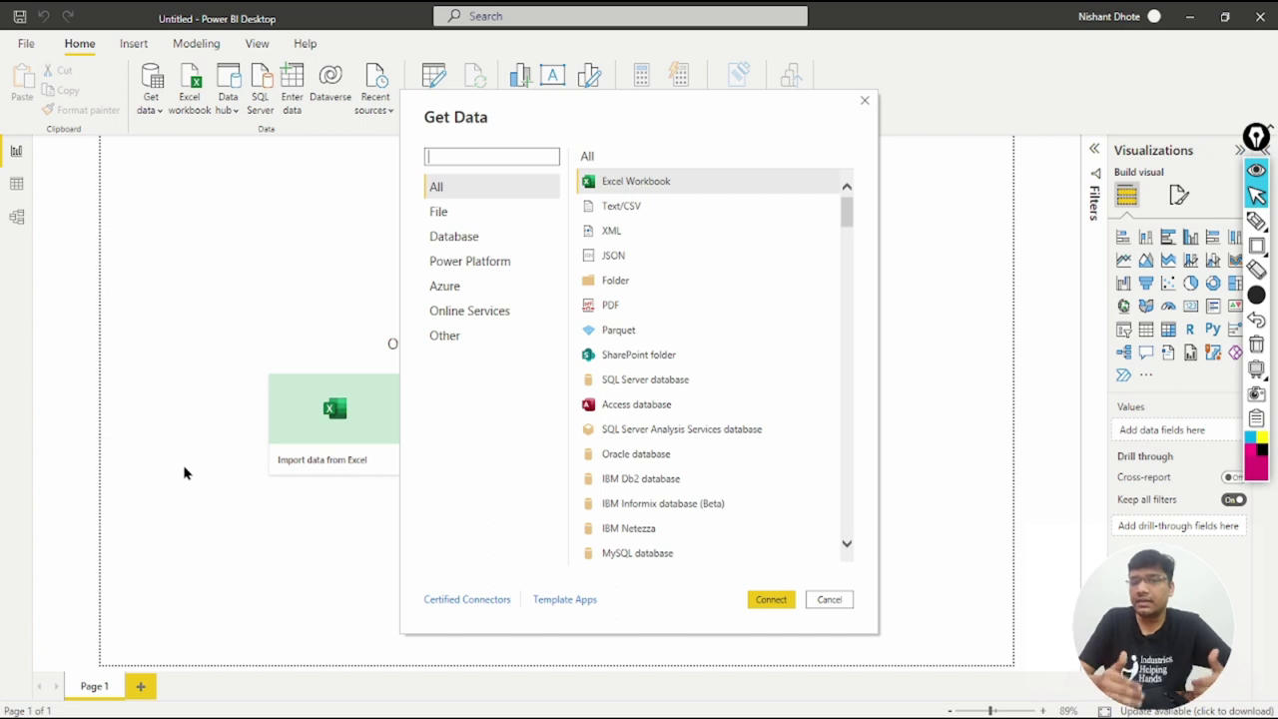
{"action": "type", "text": "my"}
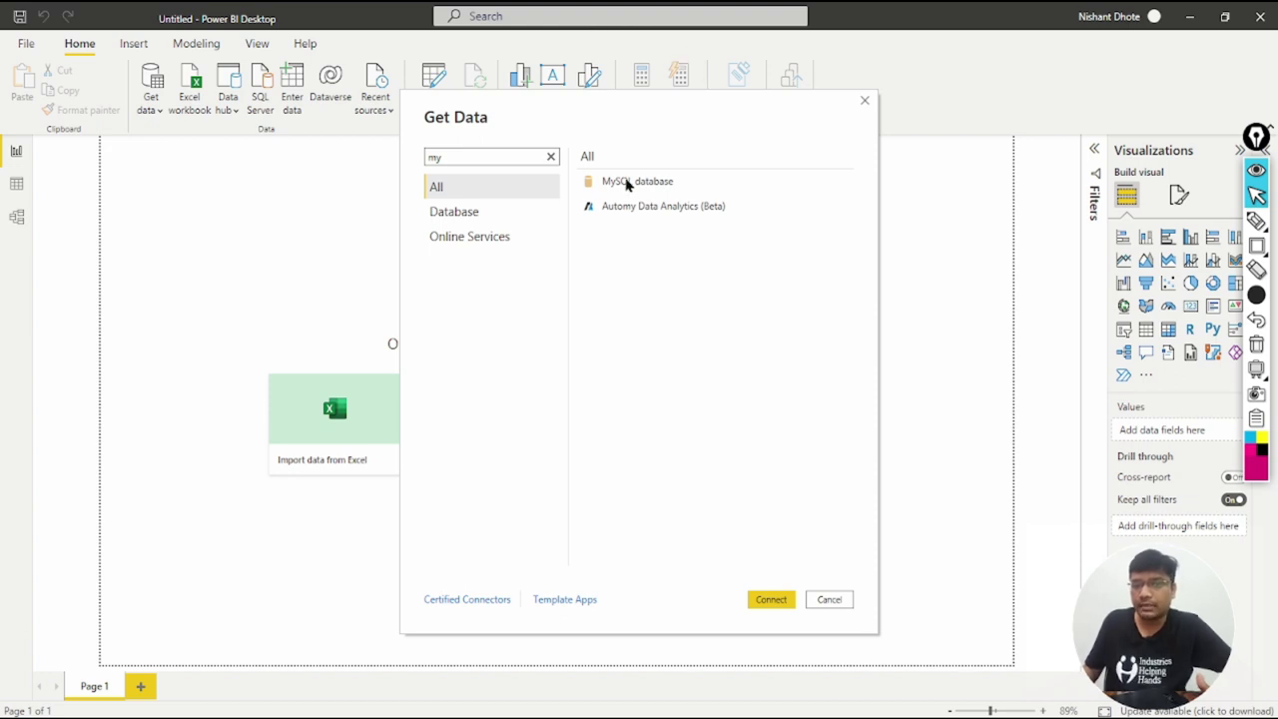
Frame the MySQL database connector with a thinner annotation rectangle, clear the marks, and cancel the connector dialog
{"action": "mouse_move", "coordinate": [547, 139]}
{"action": "left_mouse_down"}
{"action": "mouse_move", "coordinate": [599, 183]}
{"action": "mouse_move", "coordinate": [676, 215]}
{"action": "left_mouse_up"}
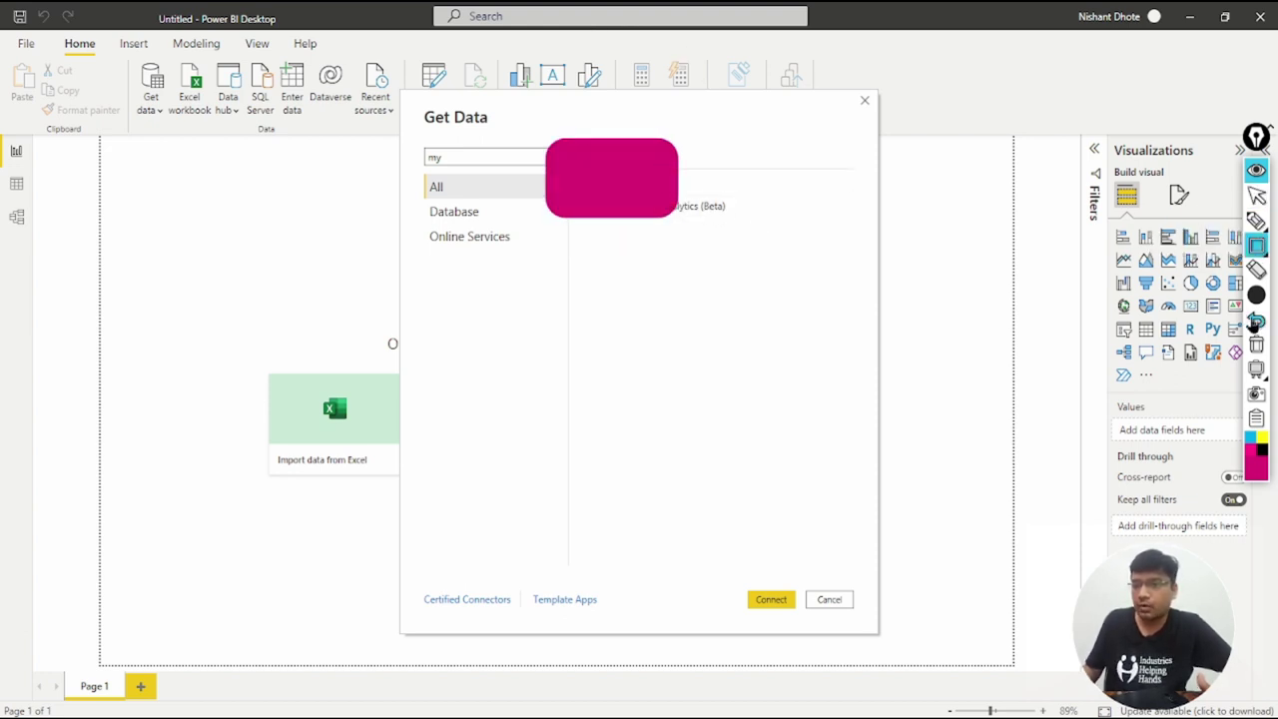
{"action": "left_click", "coordinate": [1256, 296]}
{"action": "left_click", "coordinate": [1179, 297]}
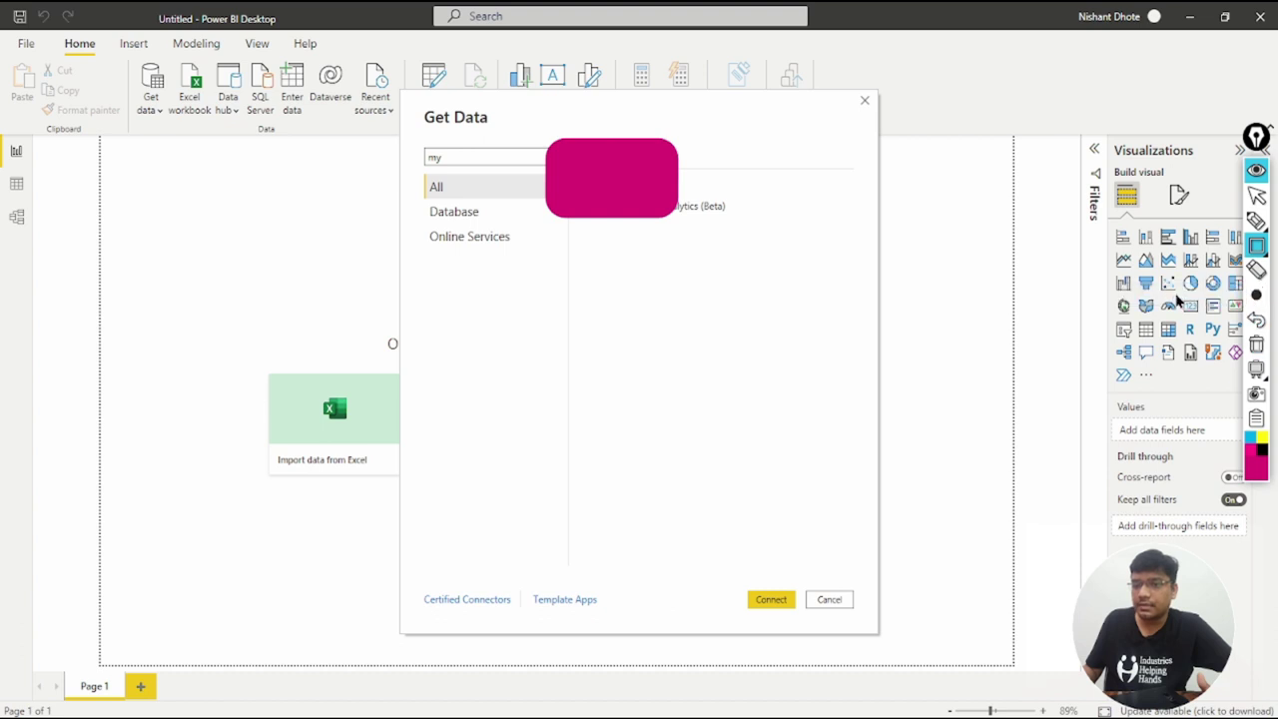
{"action": "left_click", "coordinate": [1255, 343]}
{"action": "mouse_move", "coordinate": [584, 165]}
{"action": "left_mouse_down"}
{"action": "mouse_move", "coordinate": [673, 205]}
{"action": "mouse_move", "coordinate": [730, 200]}
{"action": "left_mouse_up"}
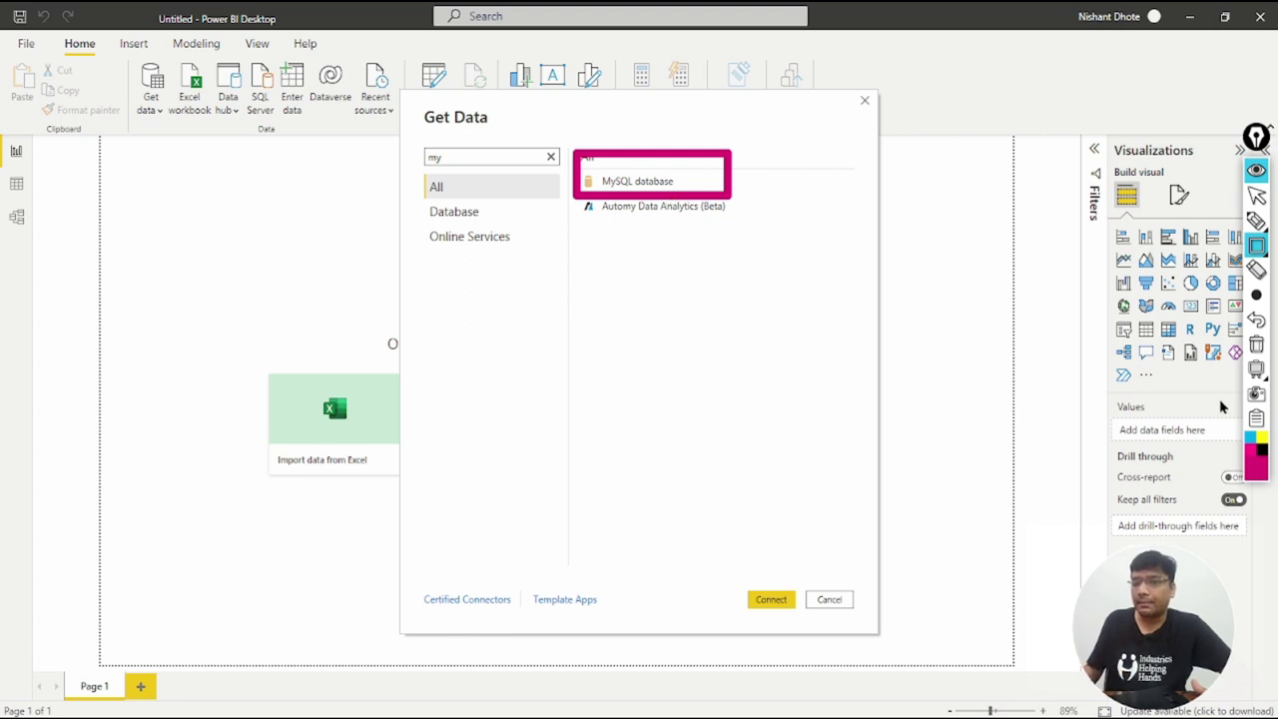
{"action": "left_click", "coordinate": [1256, 345]}
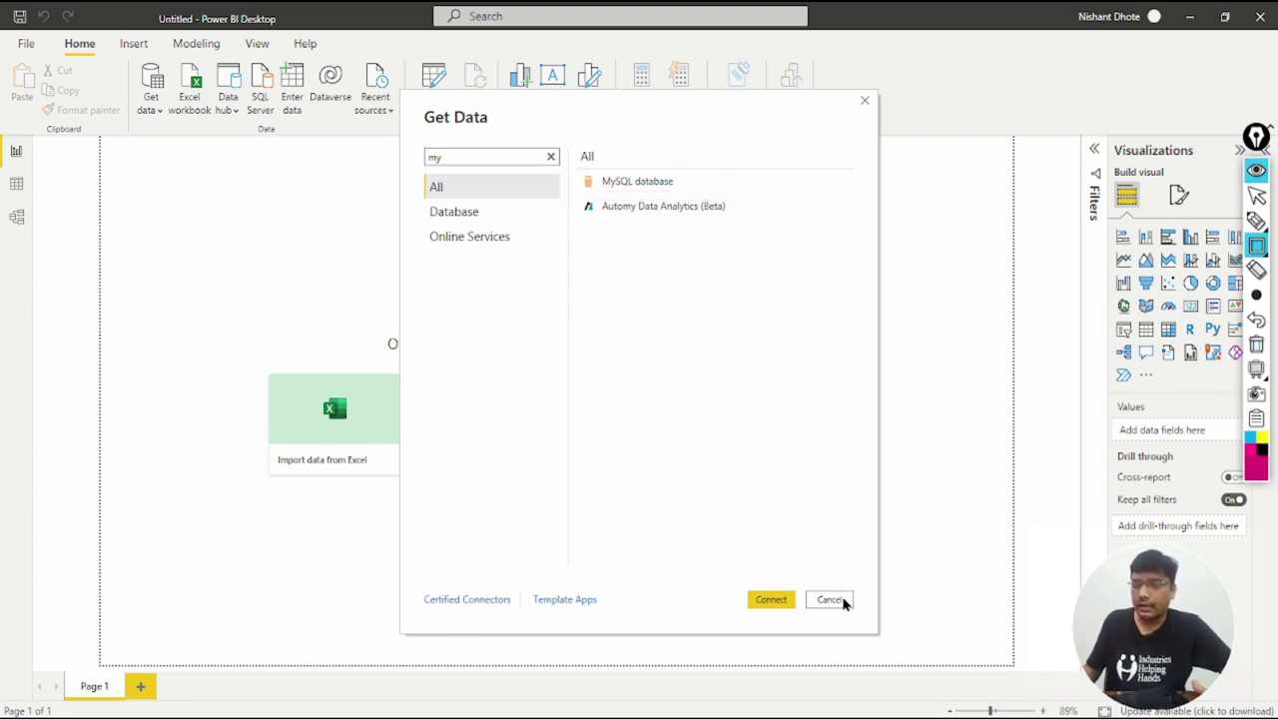
{"action": "left_click", "coordinate": [1256, 198]}
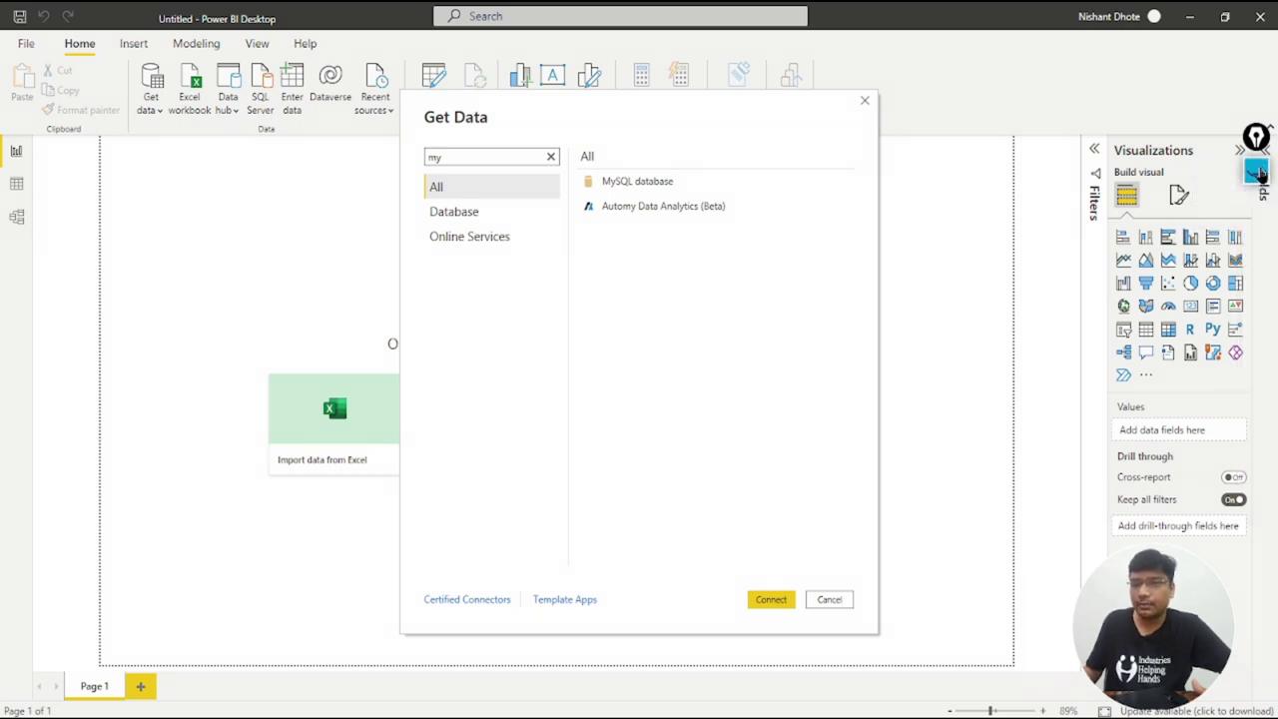
{"action": "left_click", "coordinate": [833, 601]}
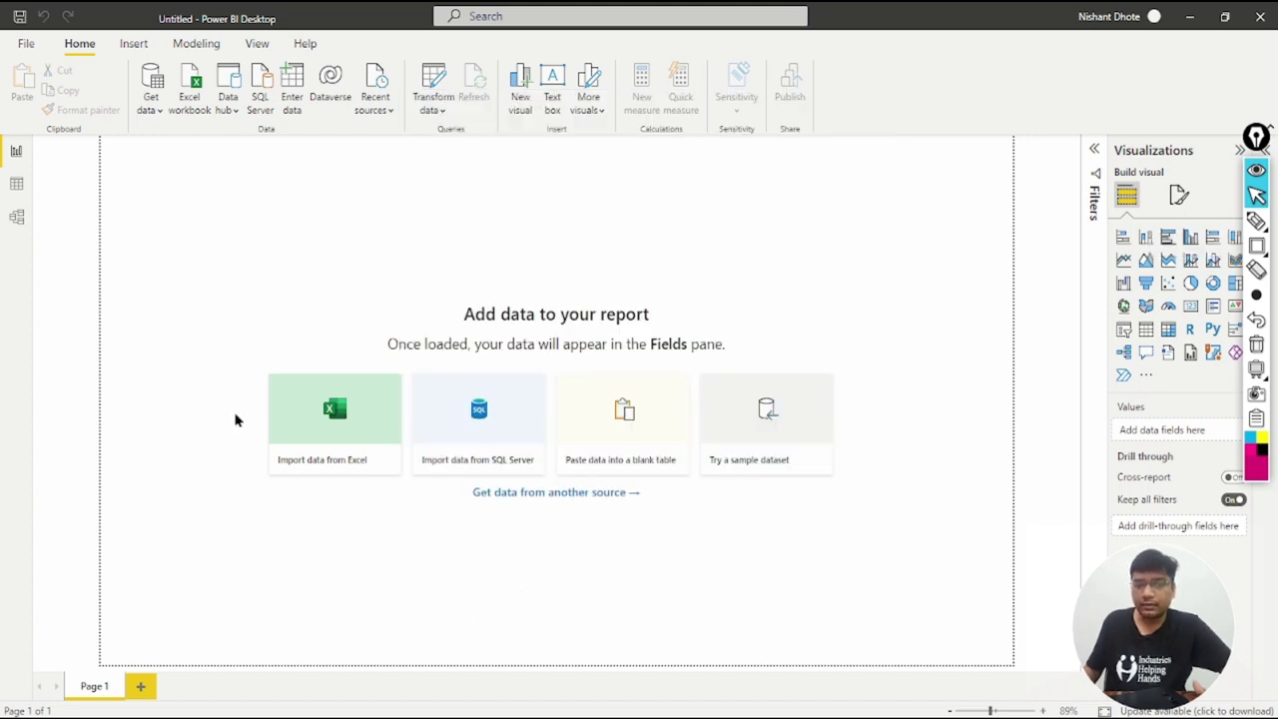
Check the common data sources, and point an annotation arrow at the SQL Server and Excel import options on the blank report
{"action": "left_click", "coordinate": [150, 106]}
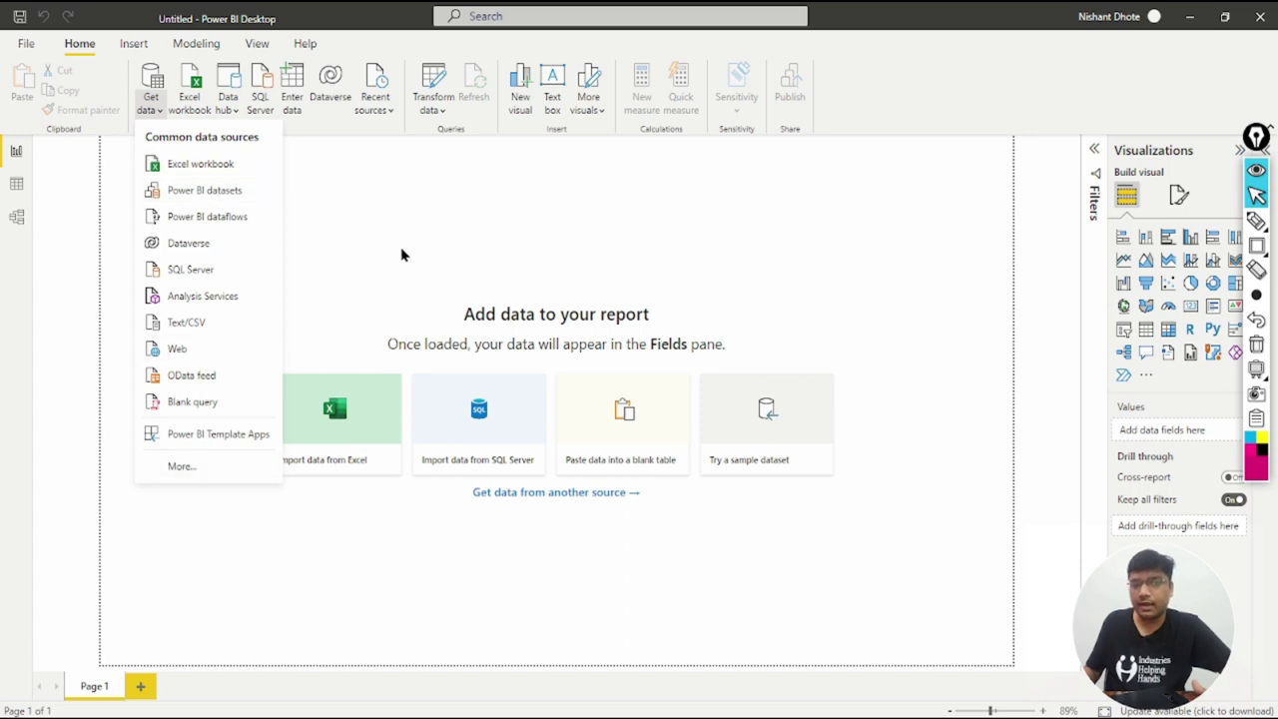
{"action": "left_click", "coordinate": [437, 245]}
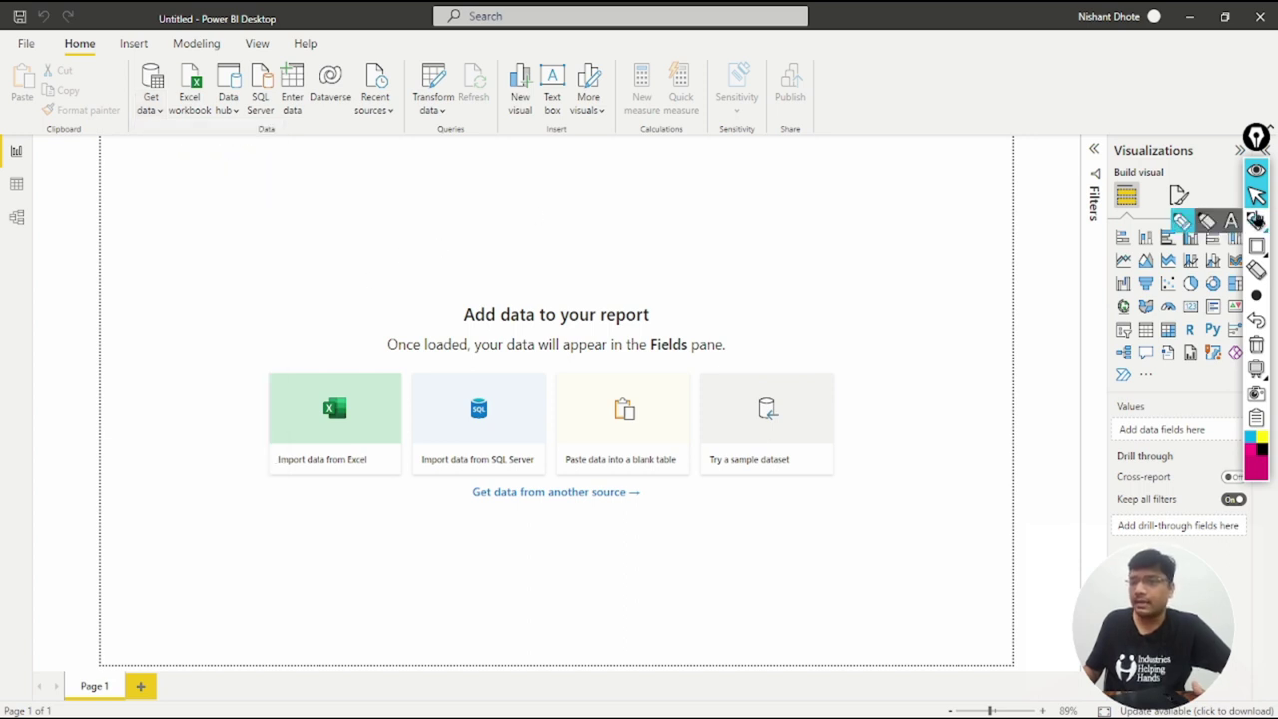
{"action": "left_click", "coordinate": [1255, 245]}
{"action": "left_click", "coordinate": [1197, 243]}
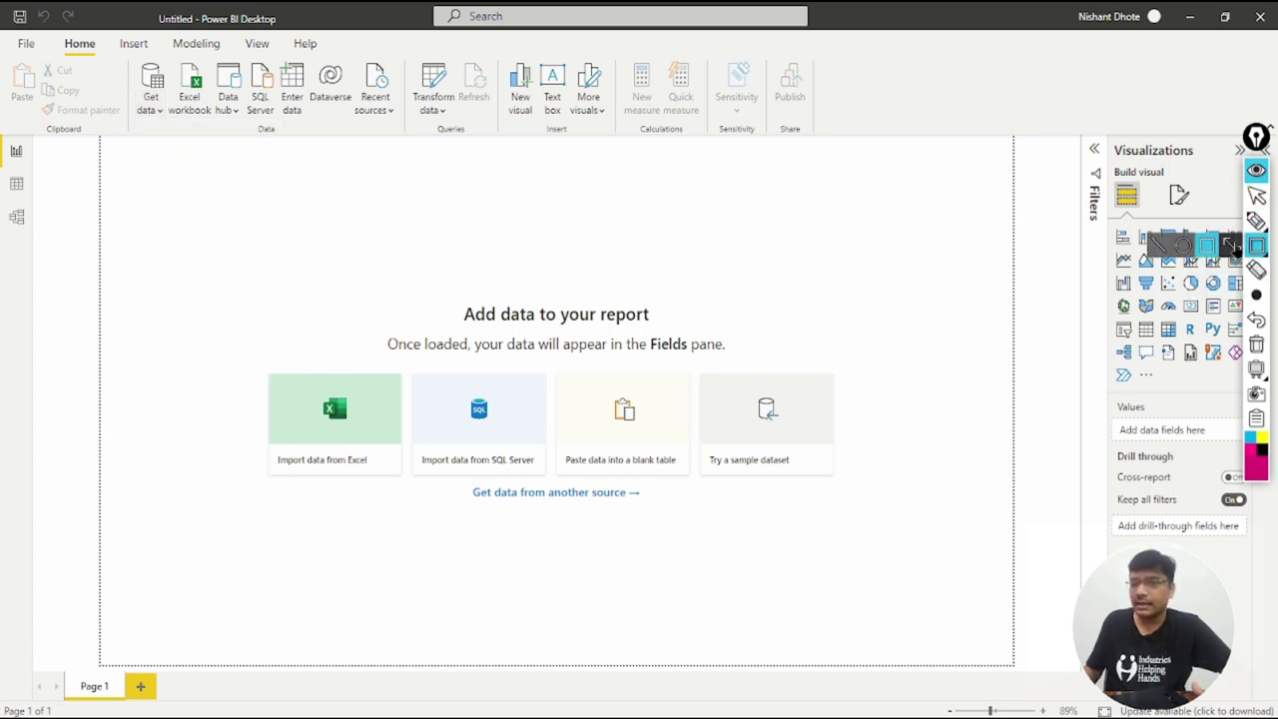
{"action": "mouse_move", "coordinate": [461, 208]}
{"action": "left_mouse_down"}
{"action": "mouse_move", "coordinate": [479, 330]}
{"action": "mouse_move", "coordinate": [451, 399]}
{"action": "mouse_move", "coordinate": [343, 391]}
{"action": "mouse_move", "coordinate": [473, 417]}
{"action": "mouse_move", "coordinate": [480, 396]}
{"action": "left_mouse_up"}
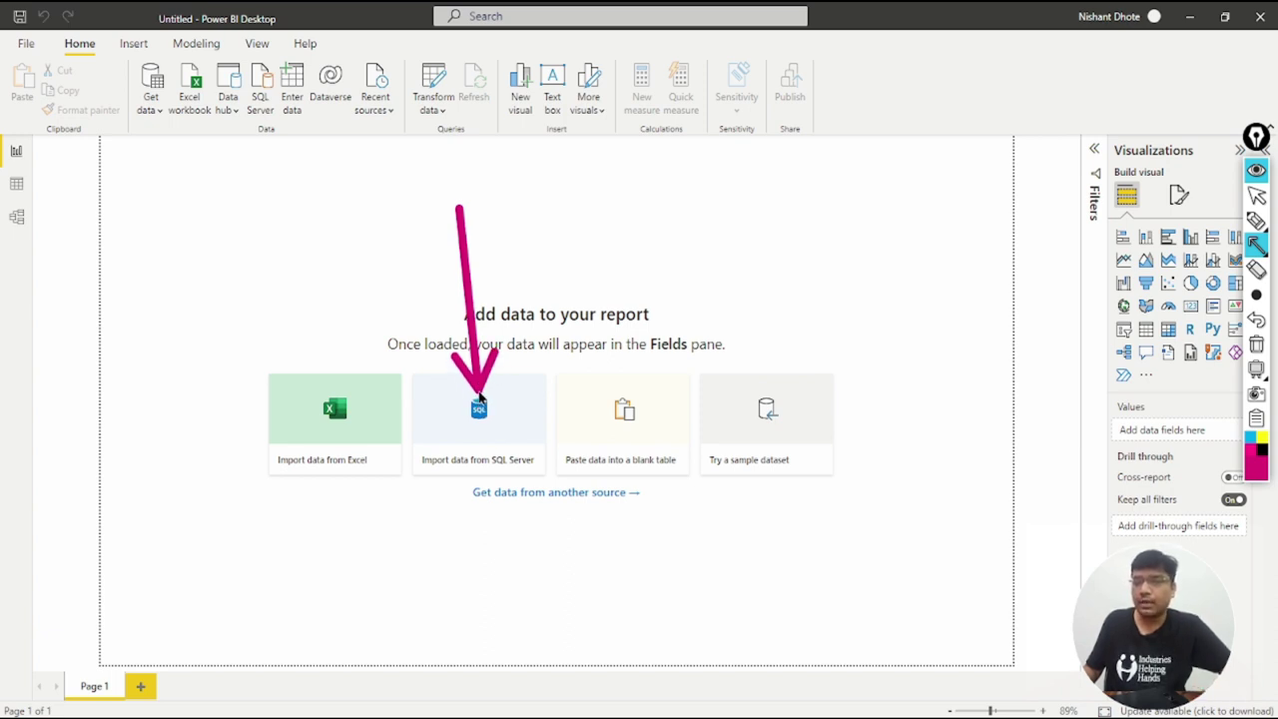
{"action": "mouse_move", "coordinate": [480, 396]}
{"action": "left_mouse_down"}
{"action": "mouse_move", "coordinate": [339, 403]}
{"action": "mouse_move", "coordinate": [347, 392]}
{"action": "left_mouse_up"}
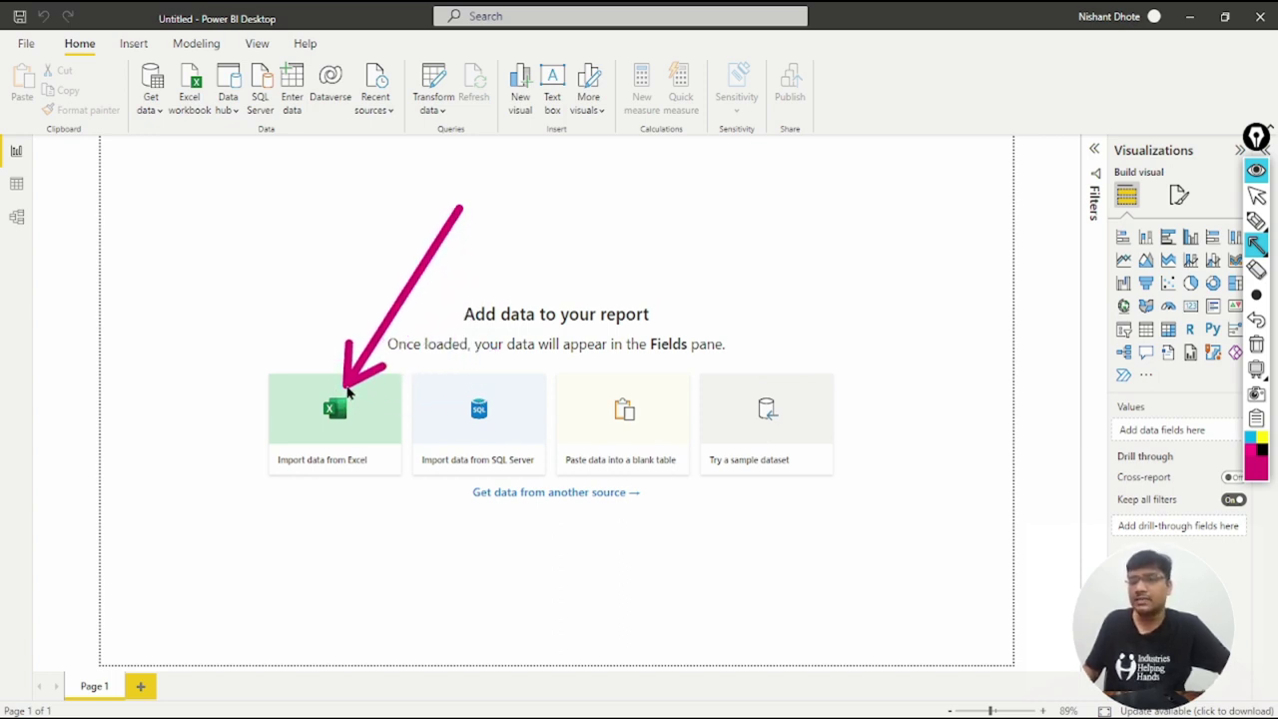
Search Windows for "mysql", launch MySQL Workbench 8.0 CE and open the Local instance MySQL80 connection
{"action": "key", "text": "super"}
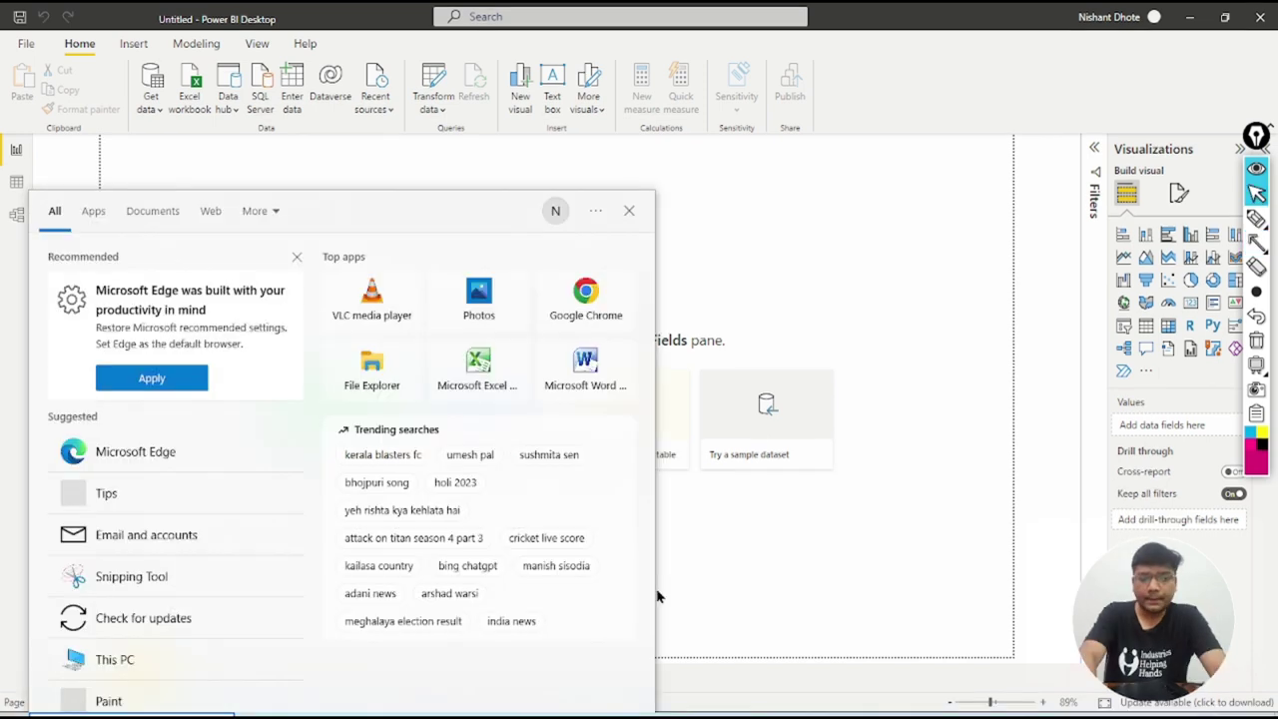
{"action": "type", "text": "m"}
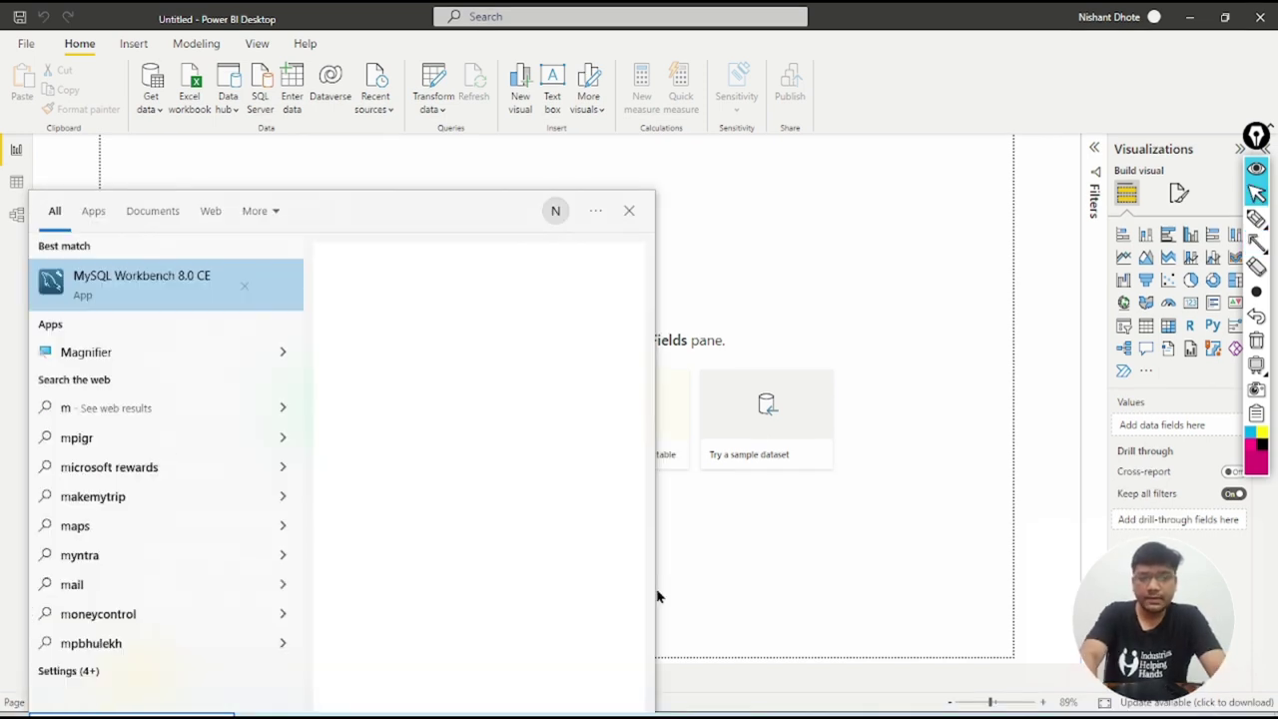
{"action": "type", "text": "ysql"}
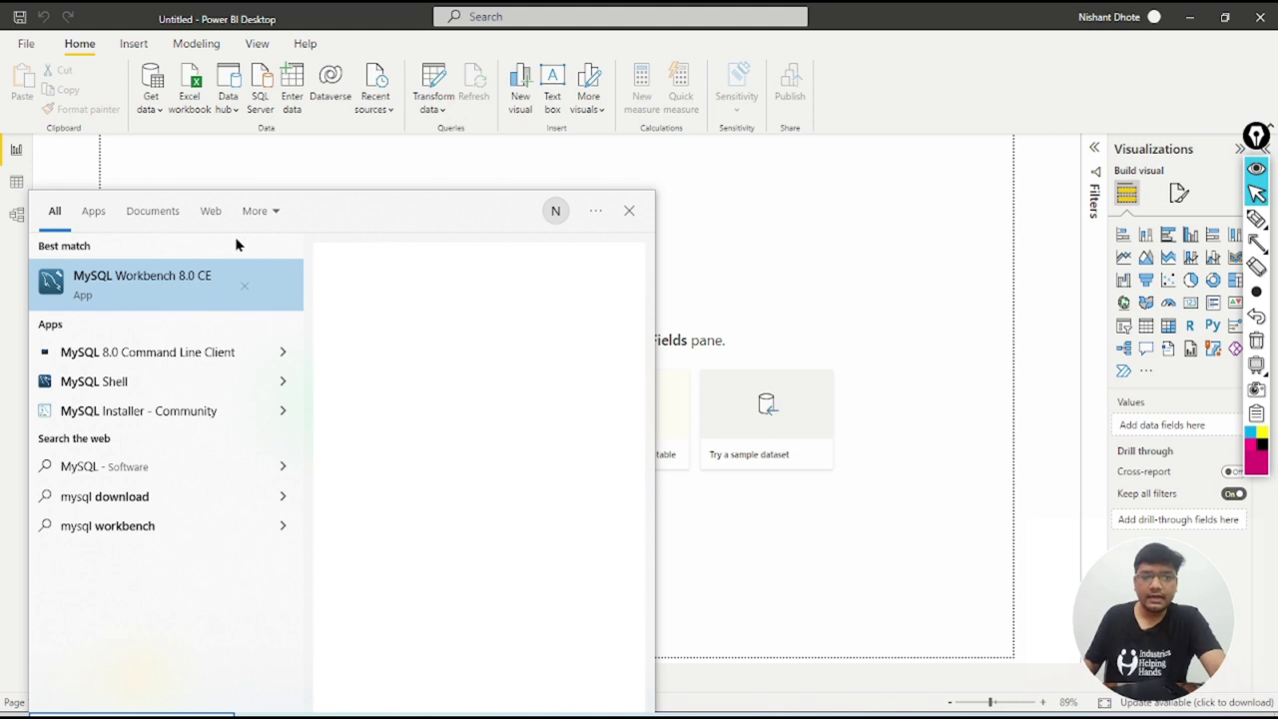
{"action": "left_click", "coordinate": [111, 296]}
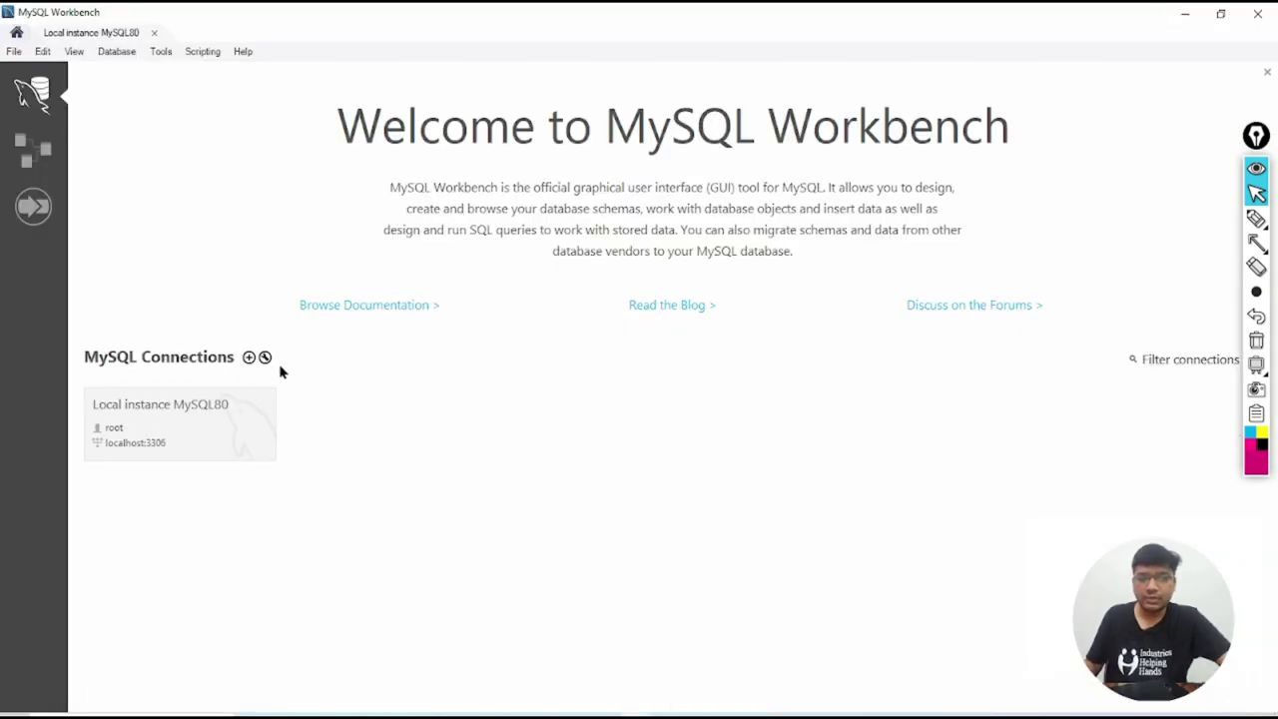
{"action": "left_click", "coordinate": [182, 442]}
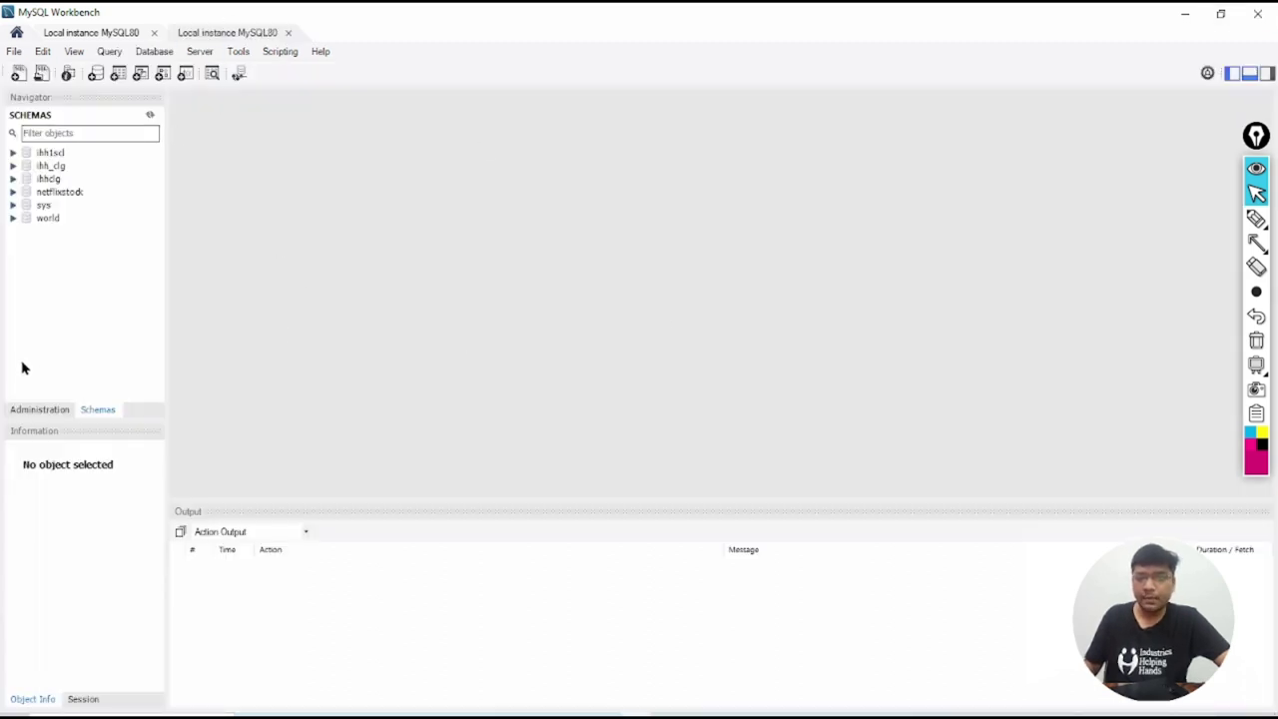
Mark the navigator's Schemas view with an annotation arrow, then clear the annotation
{"action": "left_click", "coordinate": [1256, 242]}
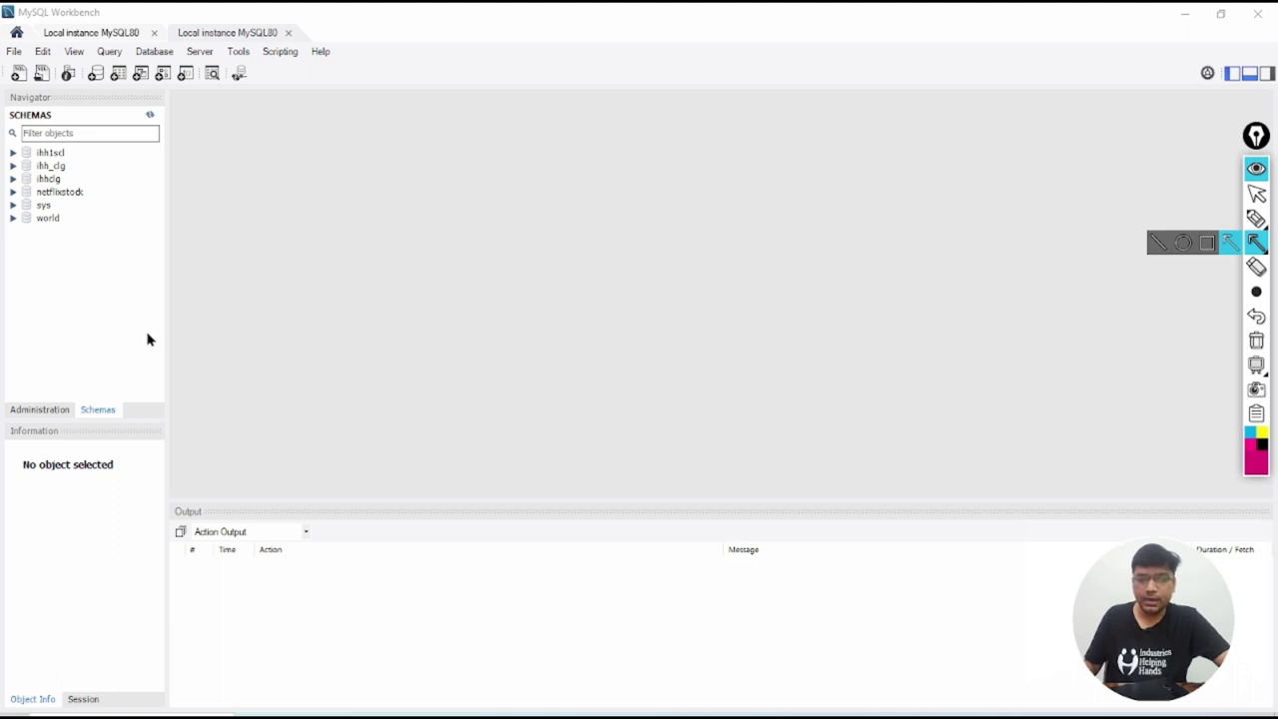
{"action": "left_click_drag", "start_coordinate": [134, 319], "coordinate": [106, 398]}
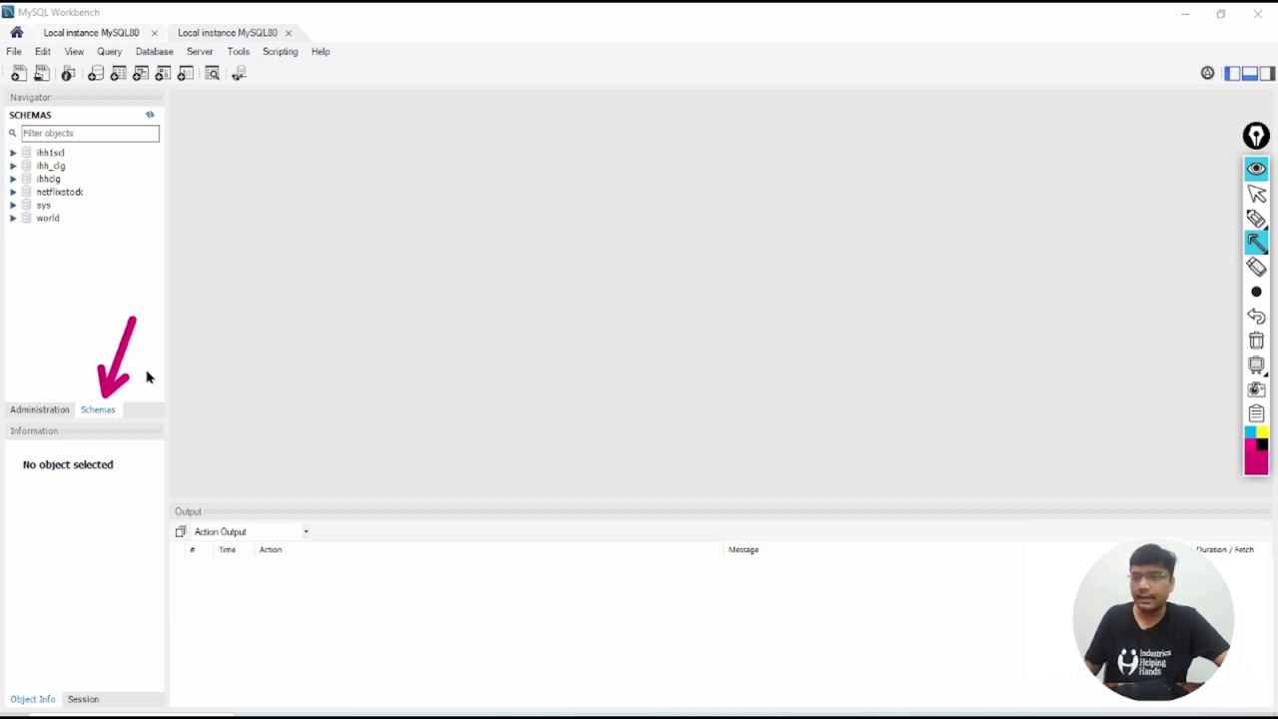
{"action": "left_click", "coordinate": [1257, 243]}
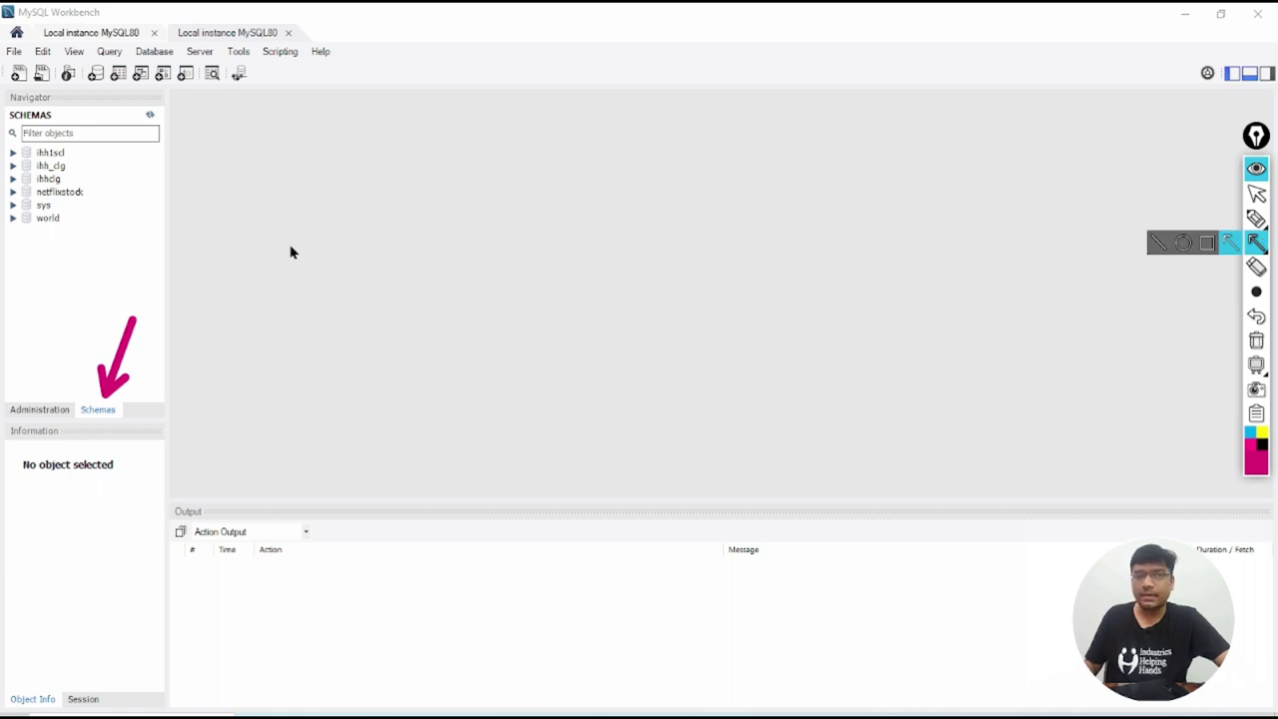
{"action": "left_click", "coordinate": [1256, 195]}
{"action": "left_click", "coordinate": [1256, 339]}
Create a new schema named virat with the default charset and collation, and apply its SQL script to the database
{"action": "left_click", "coordinate": [77, 295]}
{"action": "right_click", "coordinate": [78, 294]}
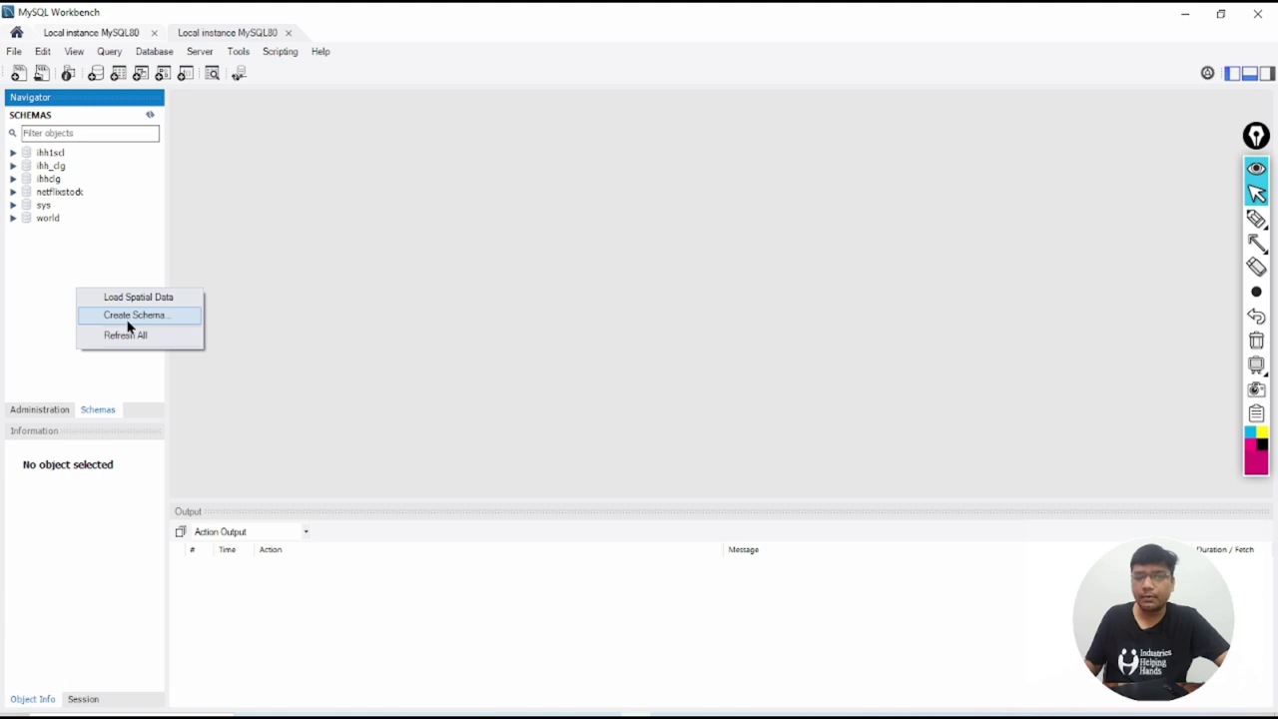
{"action": "left_click", "coordinate": [32, 311]}
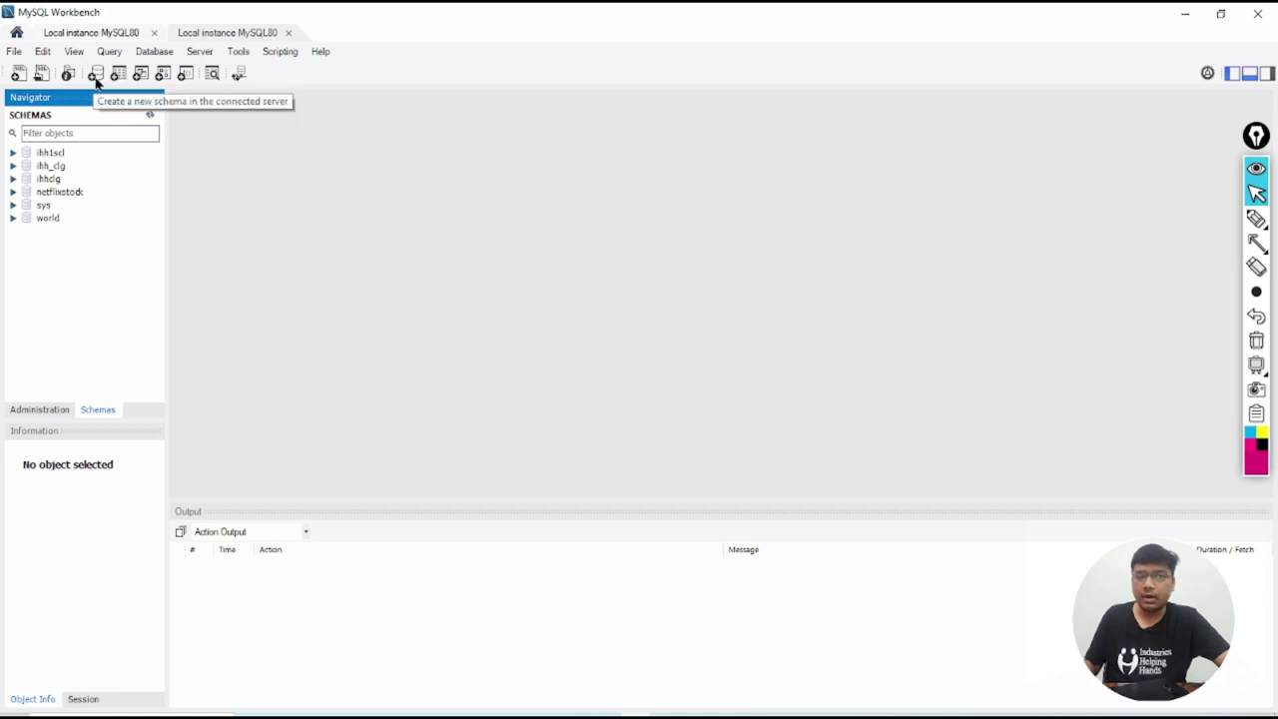
{"action": "right_click", "coordinate": [102, 267]}
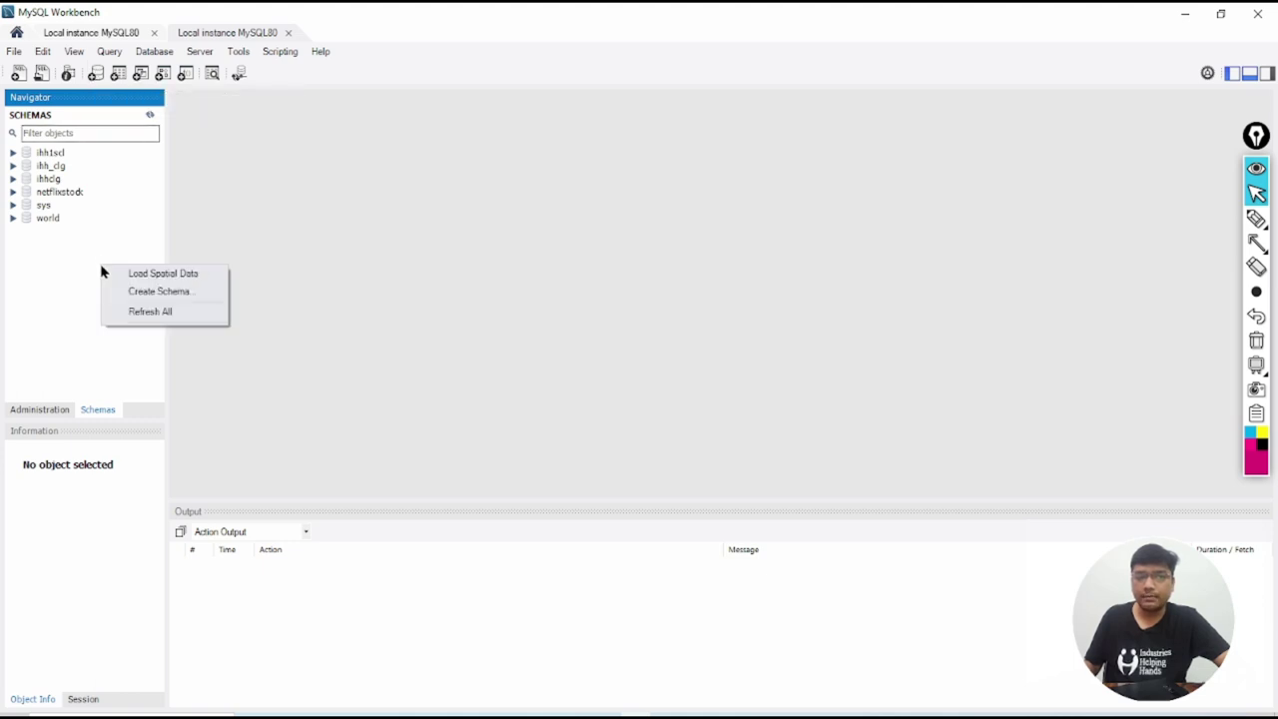
{"action": "left_click", "coordinate": [137, 303]}
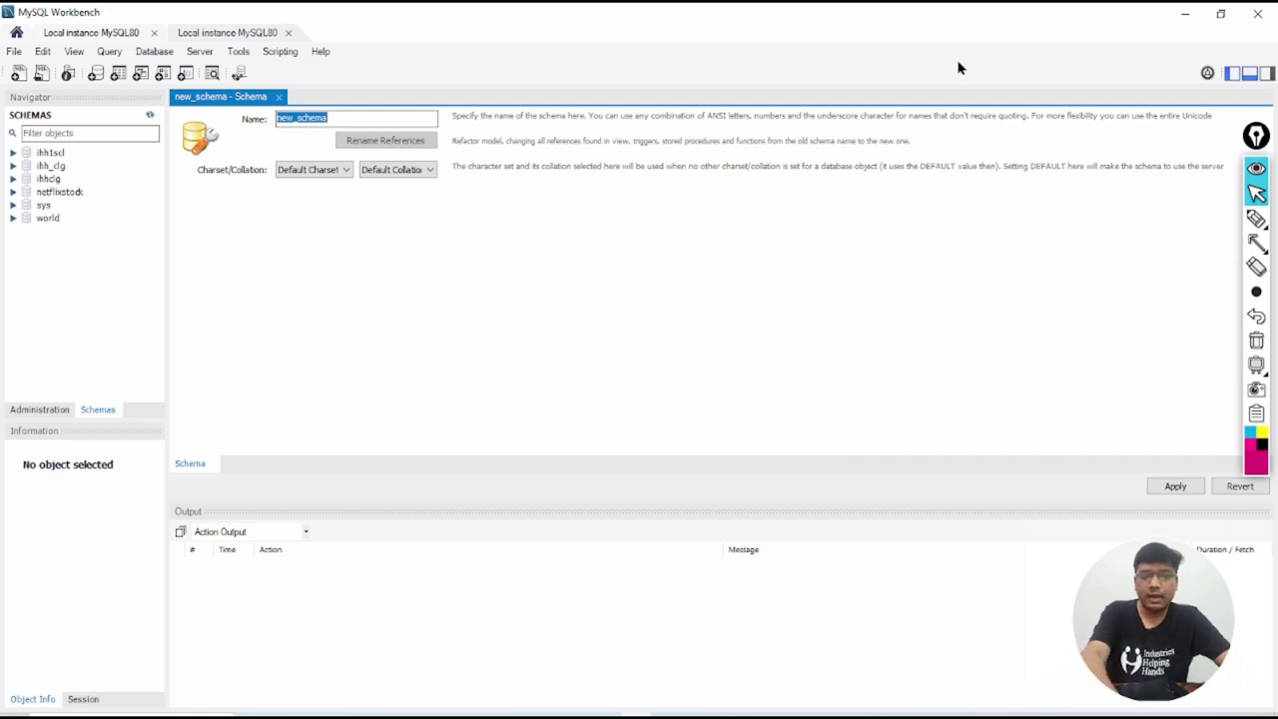
{"action": "type", "text": "virat"}
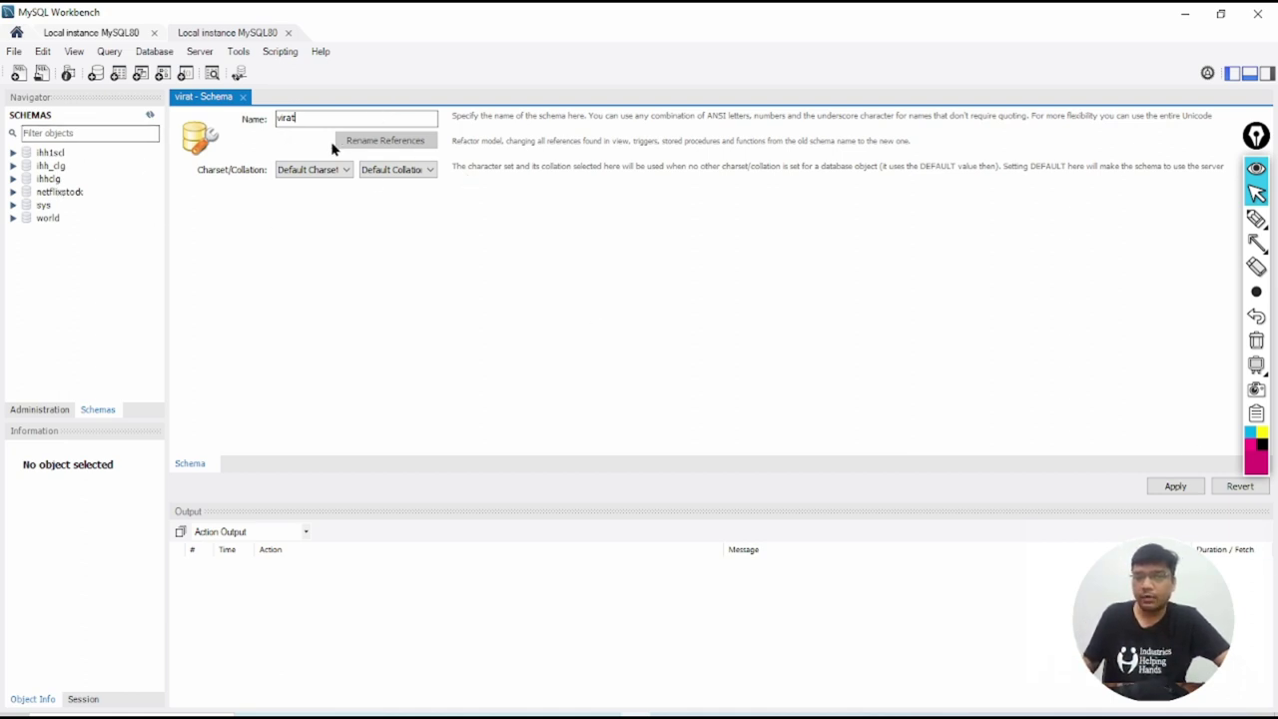
{"action": "left_click", "coordinate": [1175, 487]}
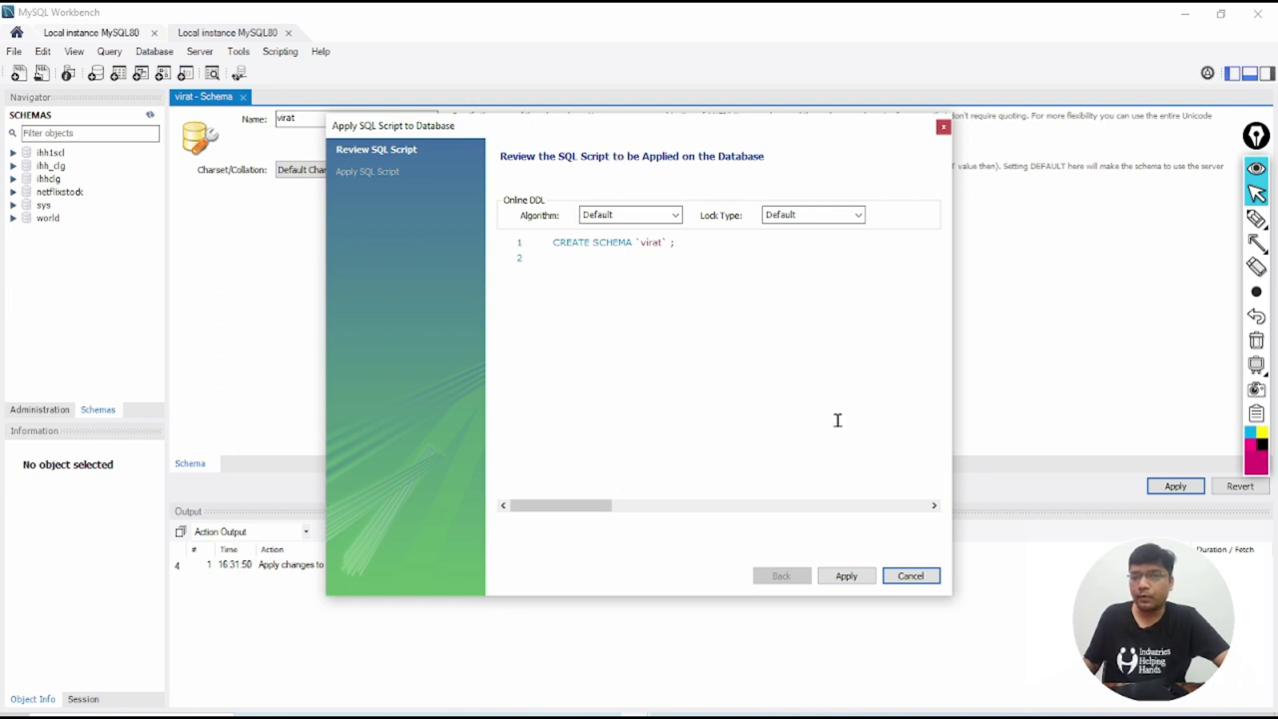
{"action": "left_click", "coordinate": [845, 575]}
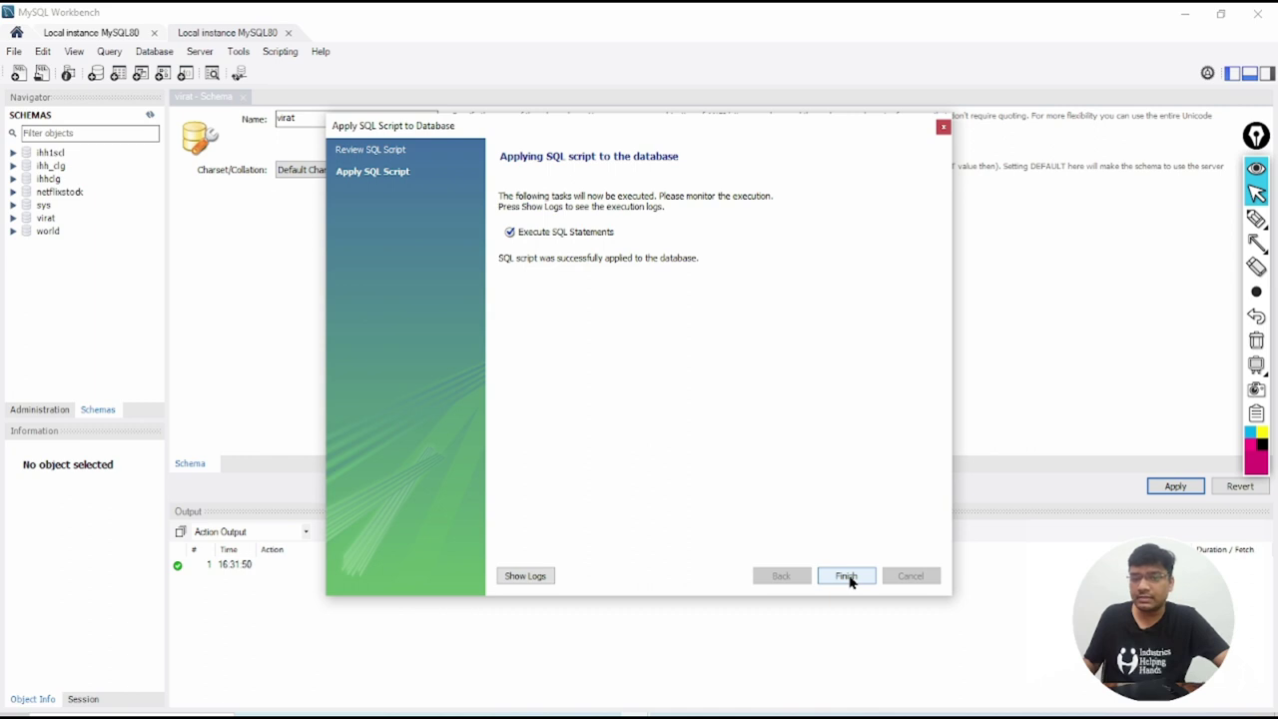
{"action": "left_click", "coordinate": [845, 576]}
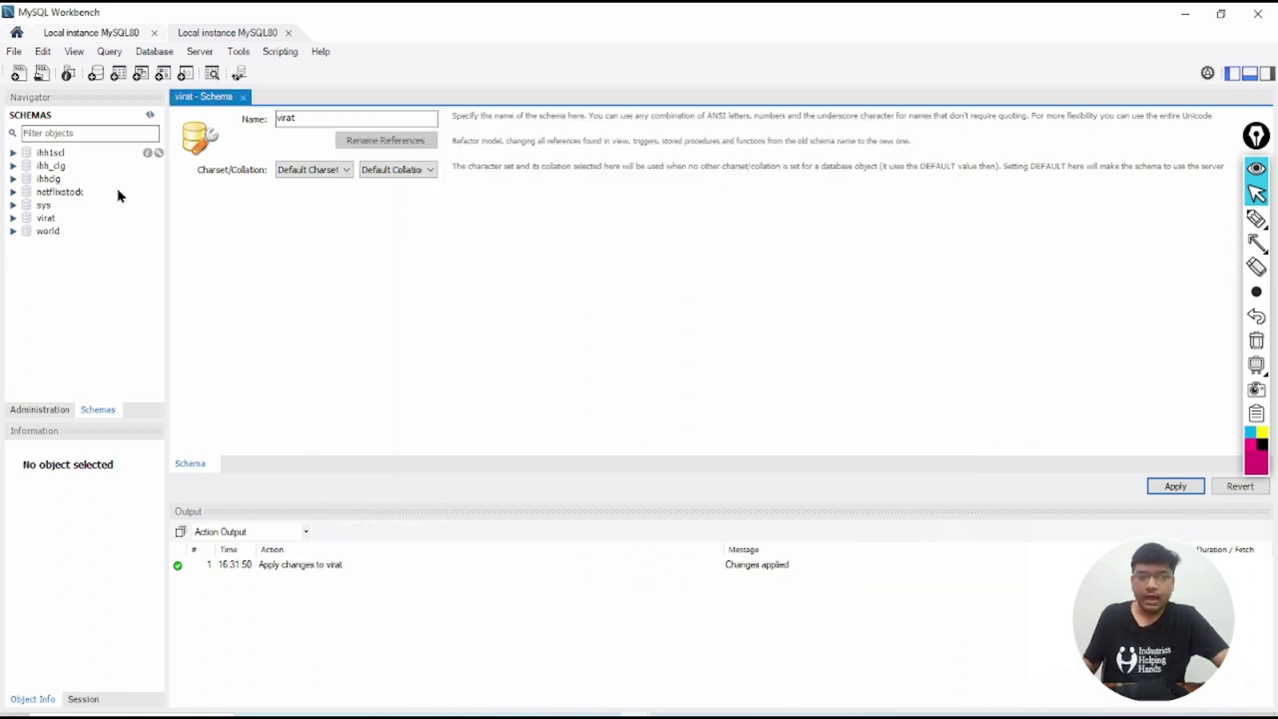
Refresh the list of schemas and select the virat schema in it
{"action": "right_click", "coordinate": [129, 270]}
{"action": "left_click", "coordinate": [165, 311]}
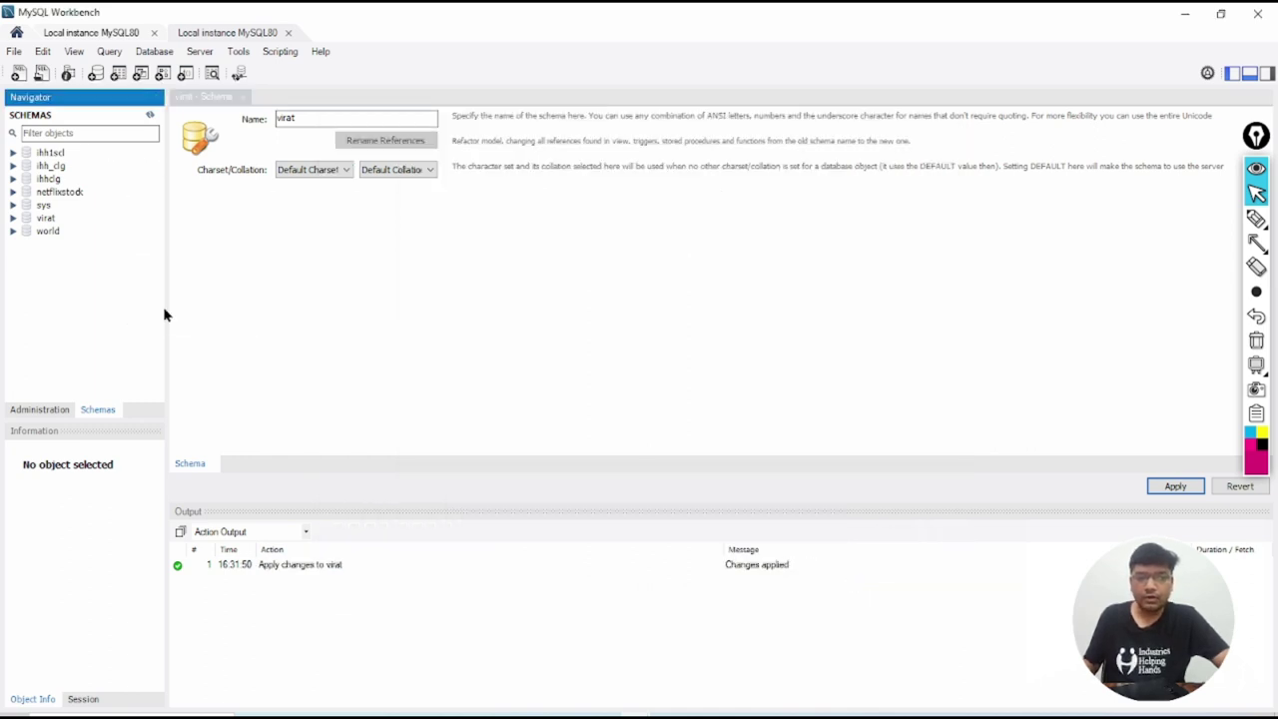
{"action": "left_click", "coordinate": [48, 220]}
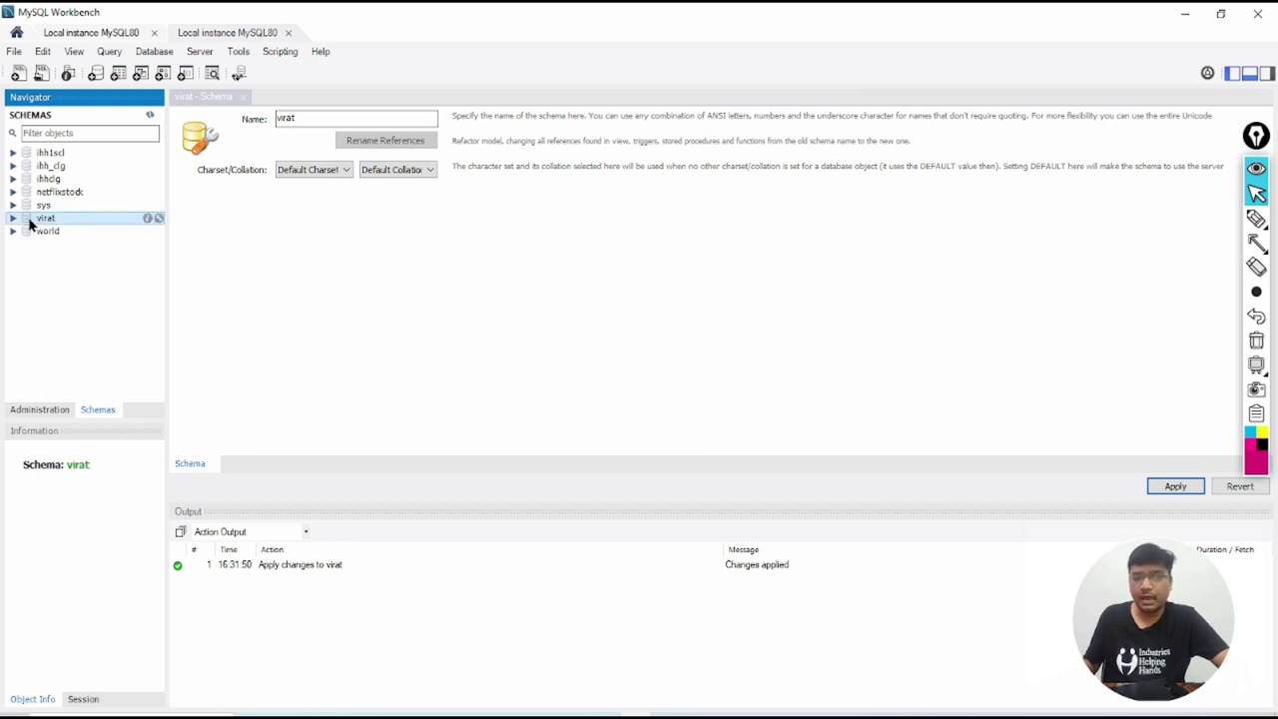
{"action": "right_click", "coordinate": [115, 316]}
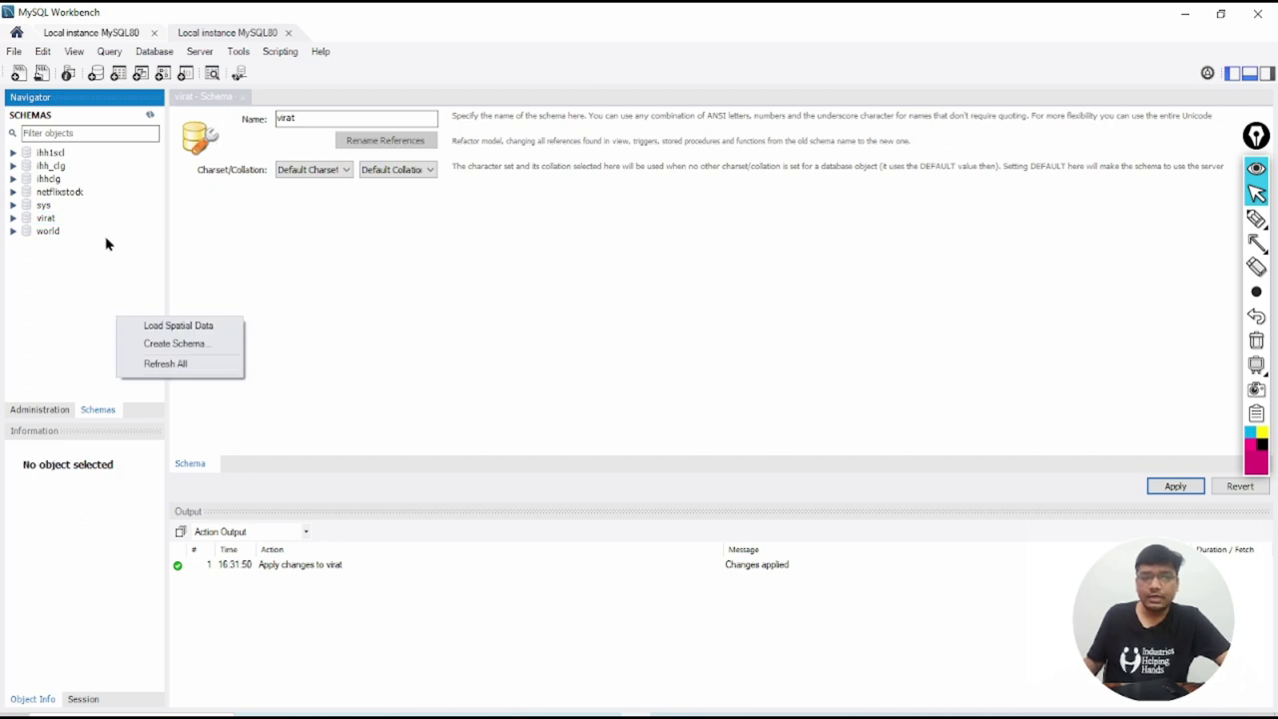
{"action": "right_click", "coordinate": [56, 293]}
Close the virat schema editor and show the server's Administration options in the navigator
{"action": "left_click", "coordinate": [233, 97]}
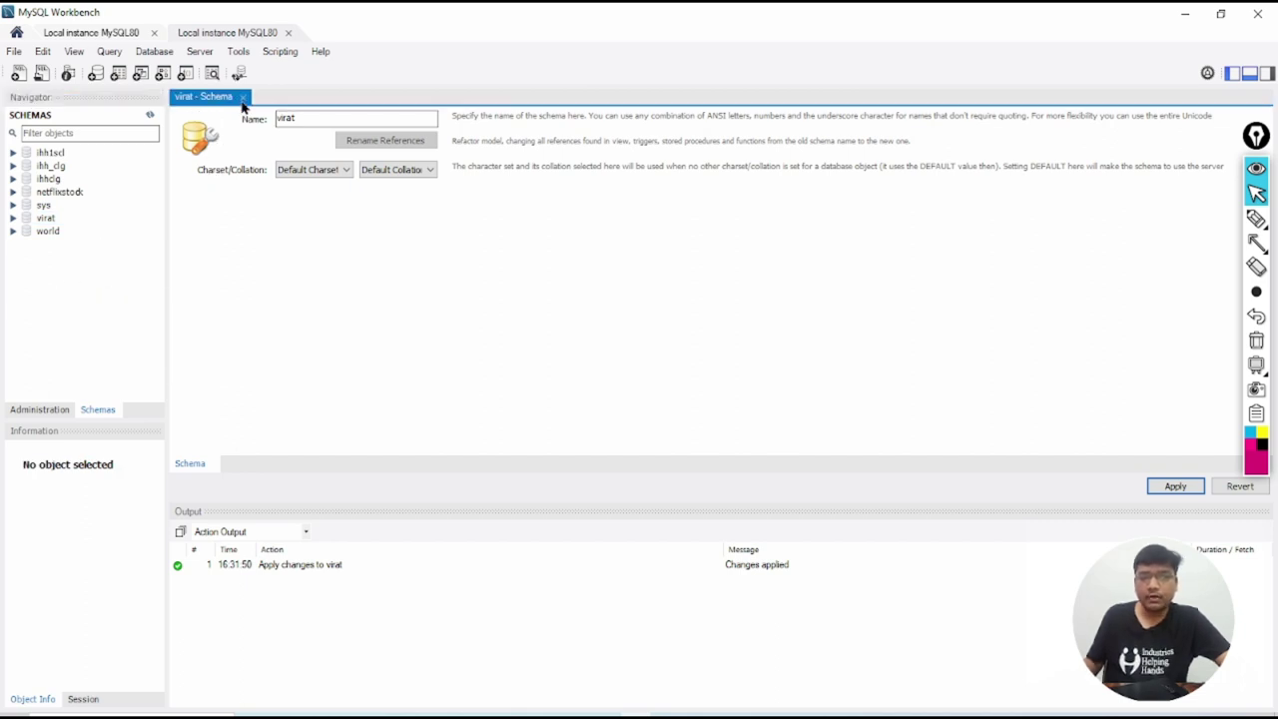
{"action": "left_click", "coordinate": [241, 97]}
{"action": "left_click", "coordinate": [32, 410]}
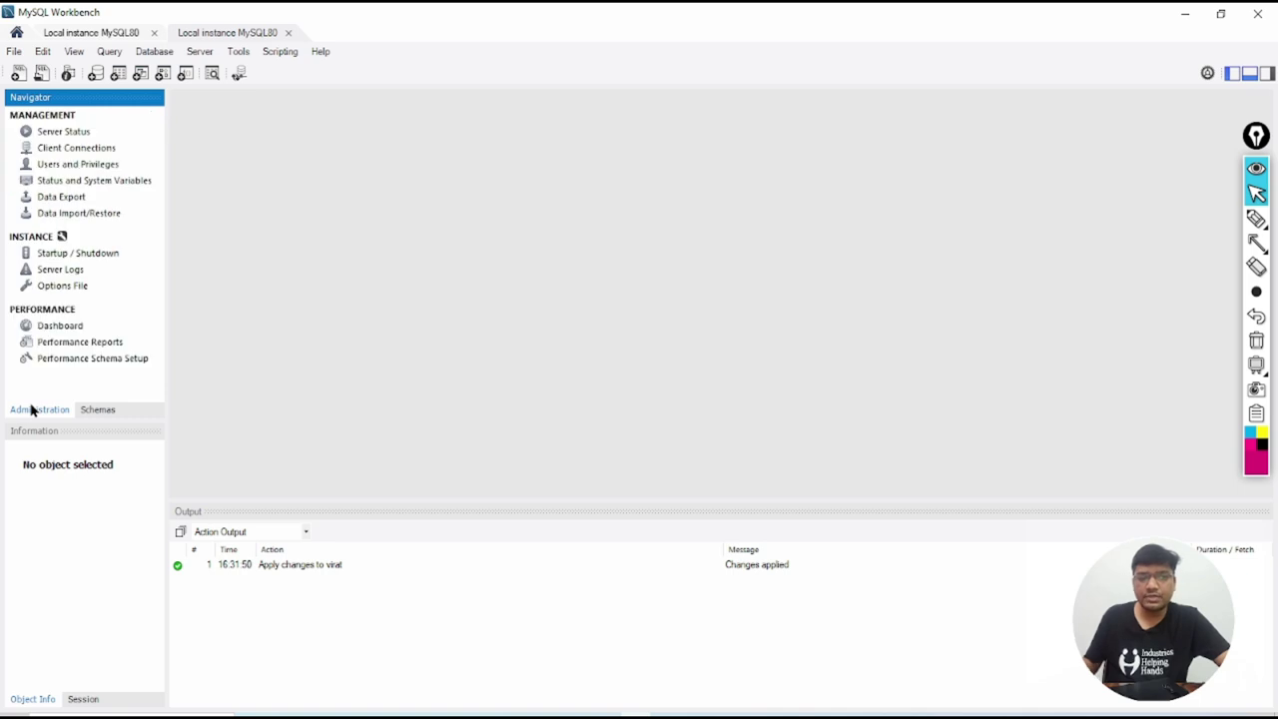
Return to the schema list, expand the virat schema and select its Tables group
{"action": "left_click", "coordinate": [84, 413]}
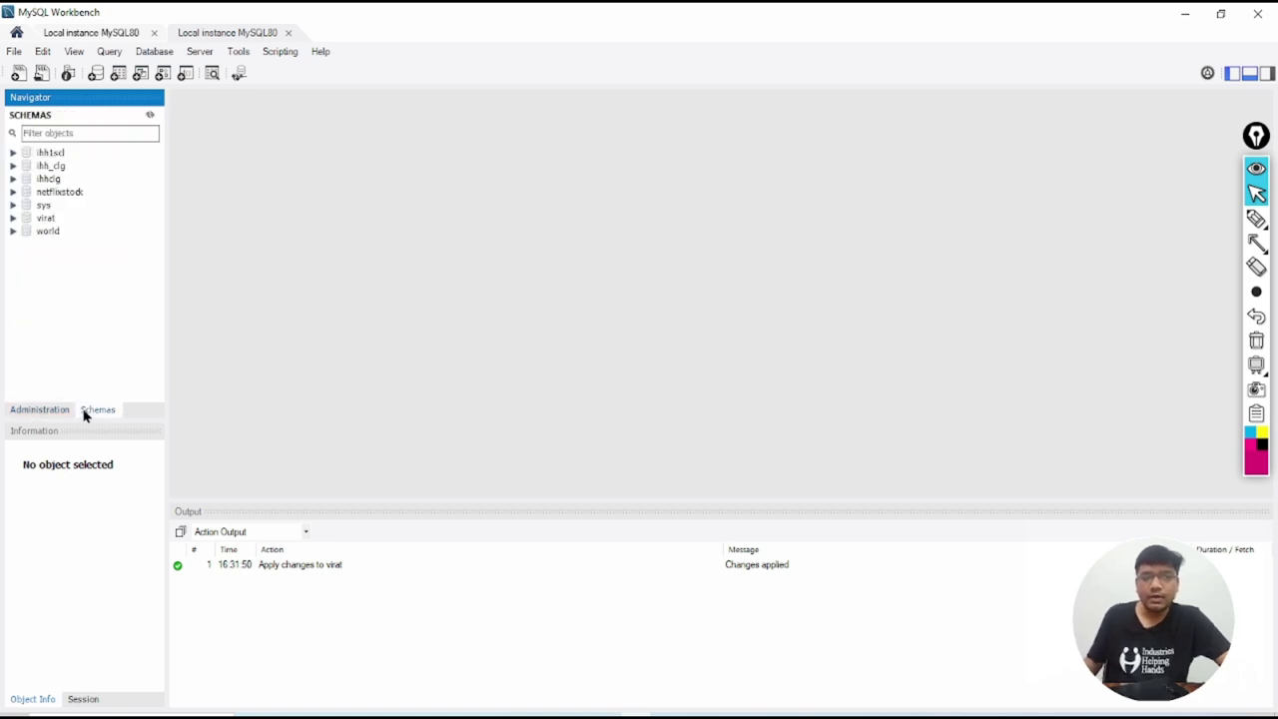
{"action": "left_click", "coordinate": [14, 219]}
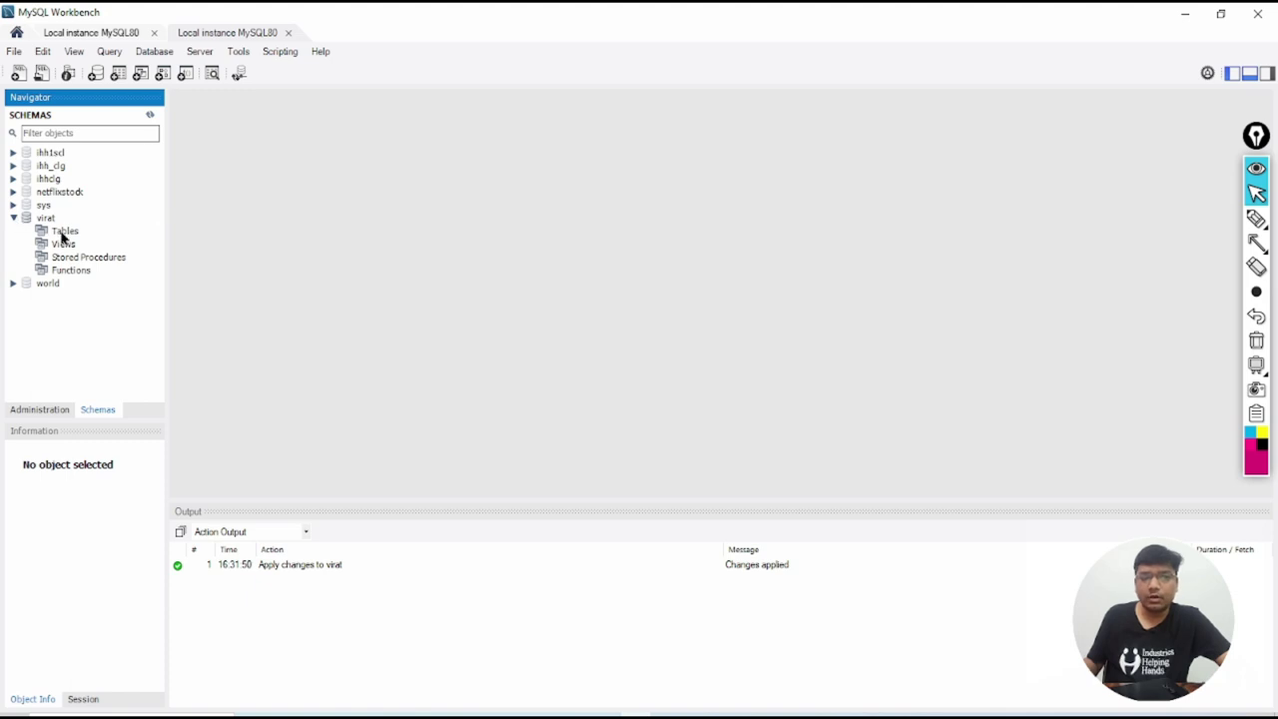
{"action": "left_click", "coordinate": [62, 233]}
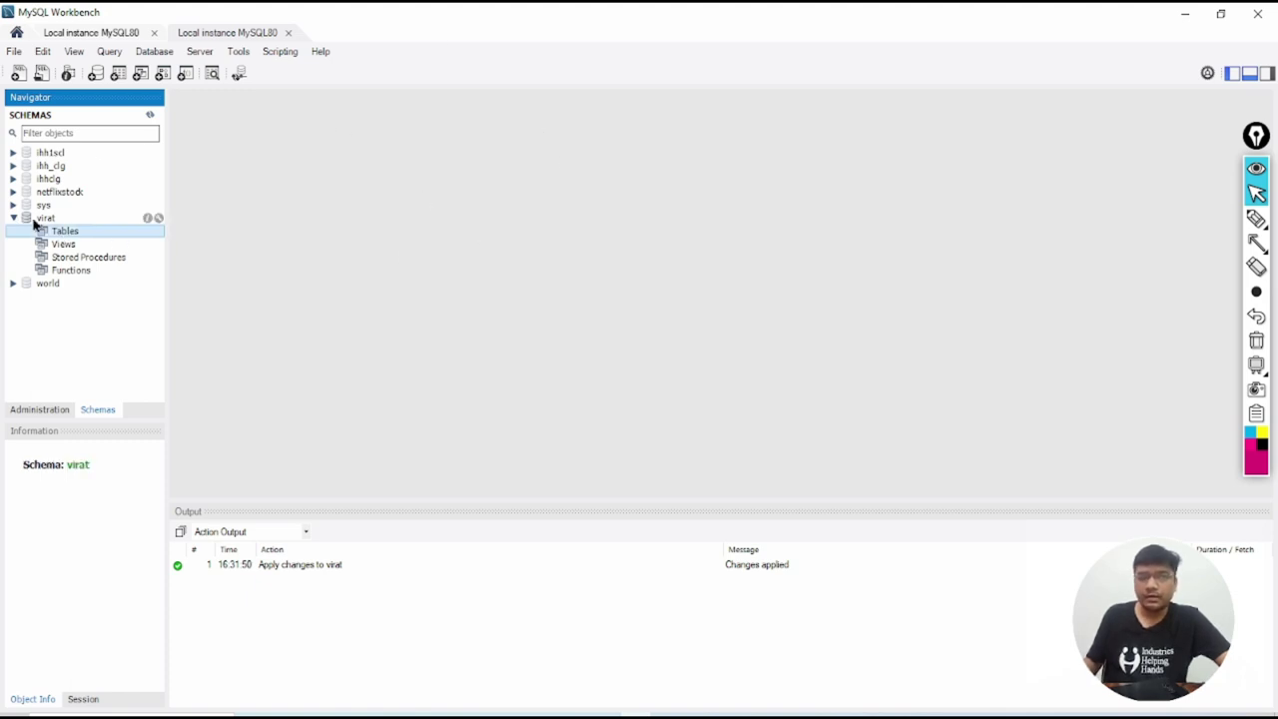
Expand the netflixstock schema's tables and open the nflx stock pridiction table's information, structure and data rows
{"action": "left_click", "coordinate": [13, 191]}
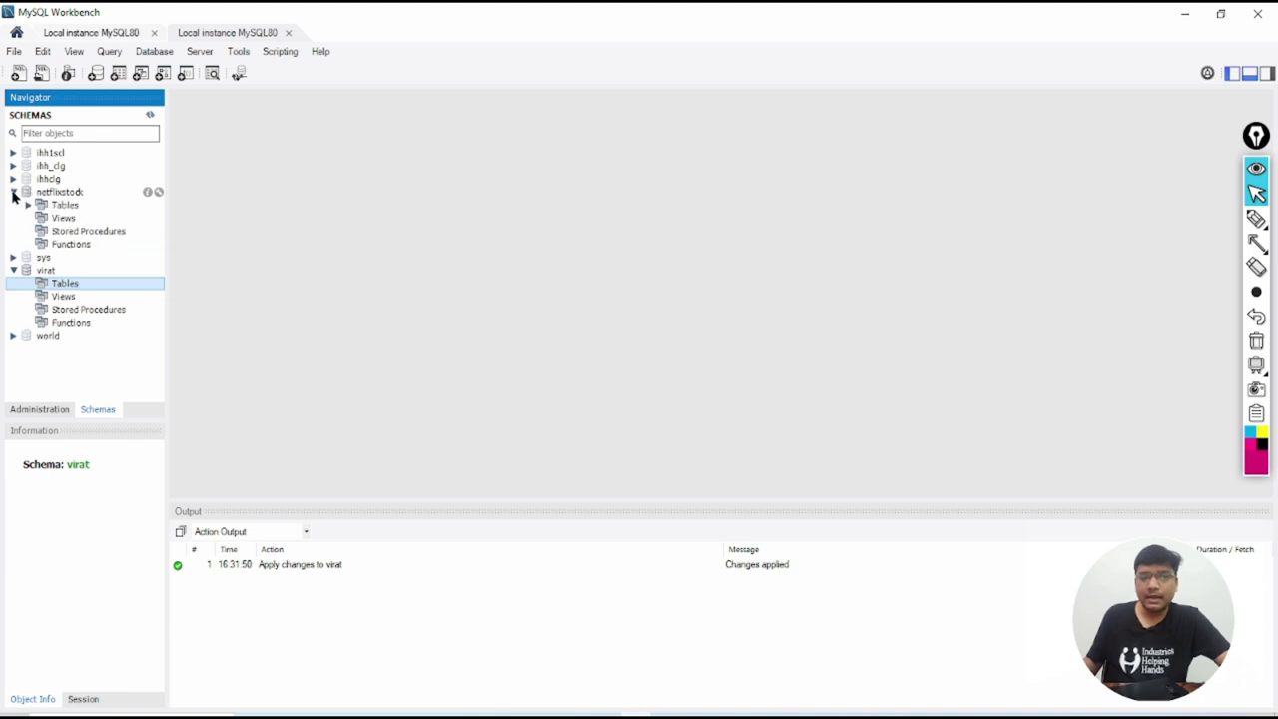
{"action": "left_click", "coordinate": [66, 205]}
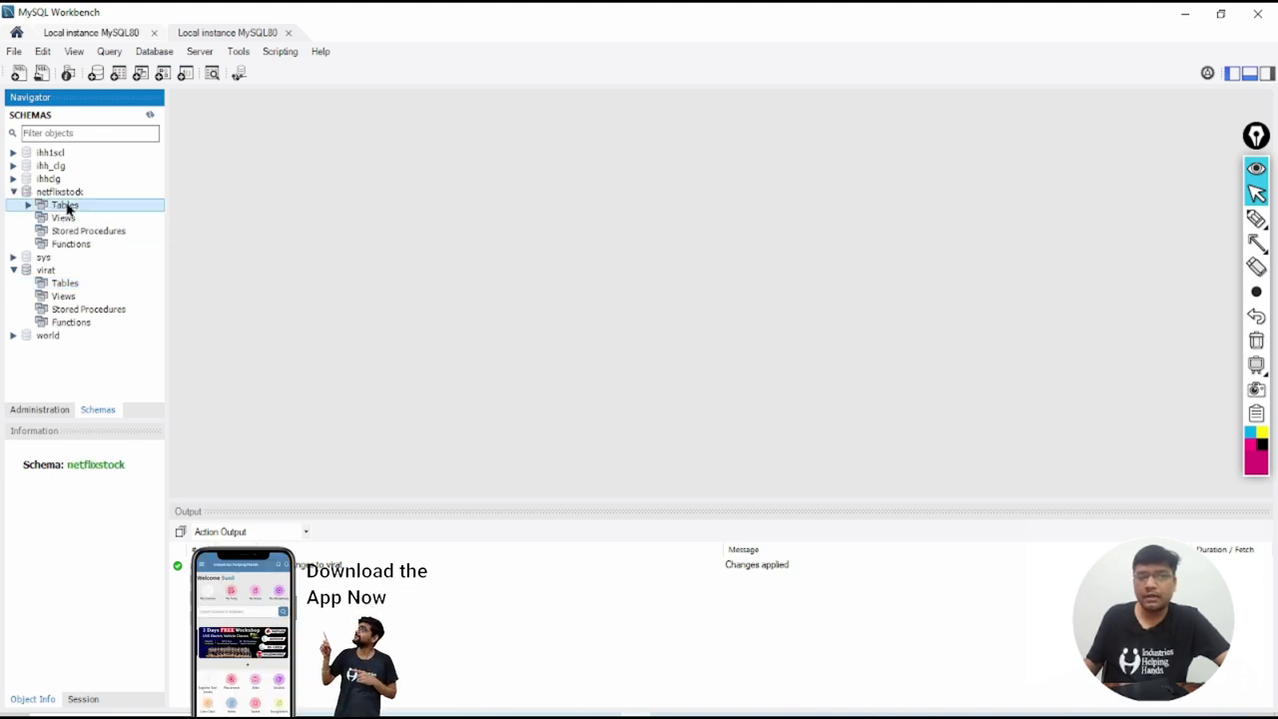
{"action": "double_click", "coordinate": [152, 207]}
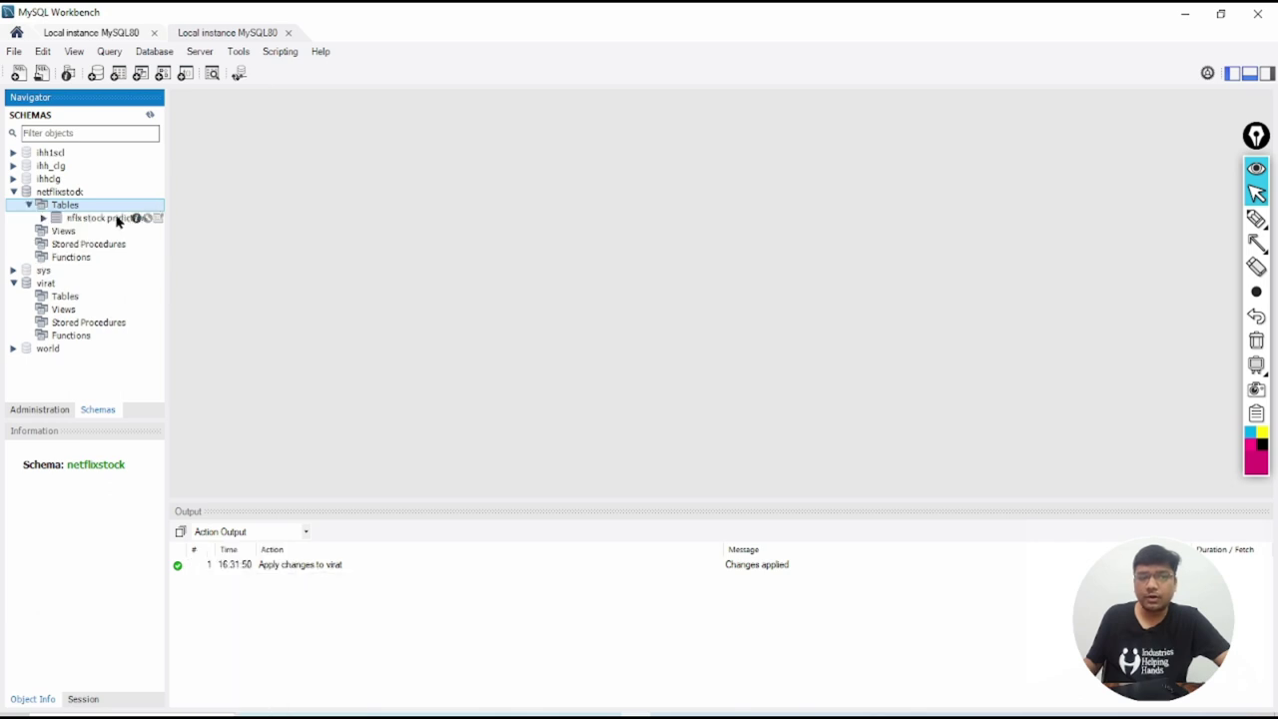
{"action": "left_click", "coordinate": [153, 219]}
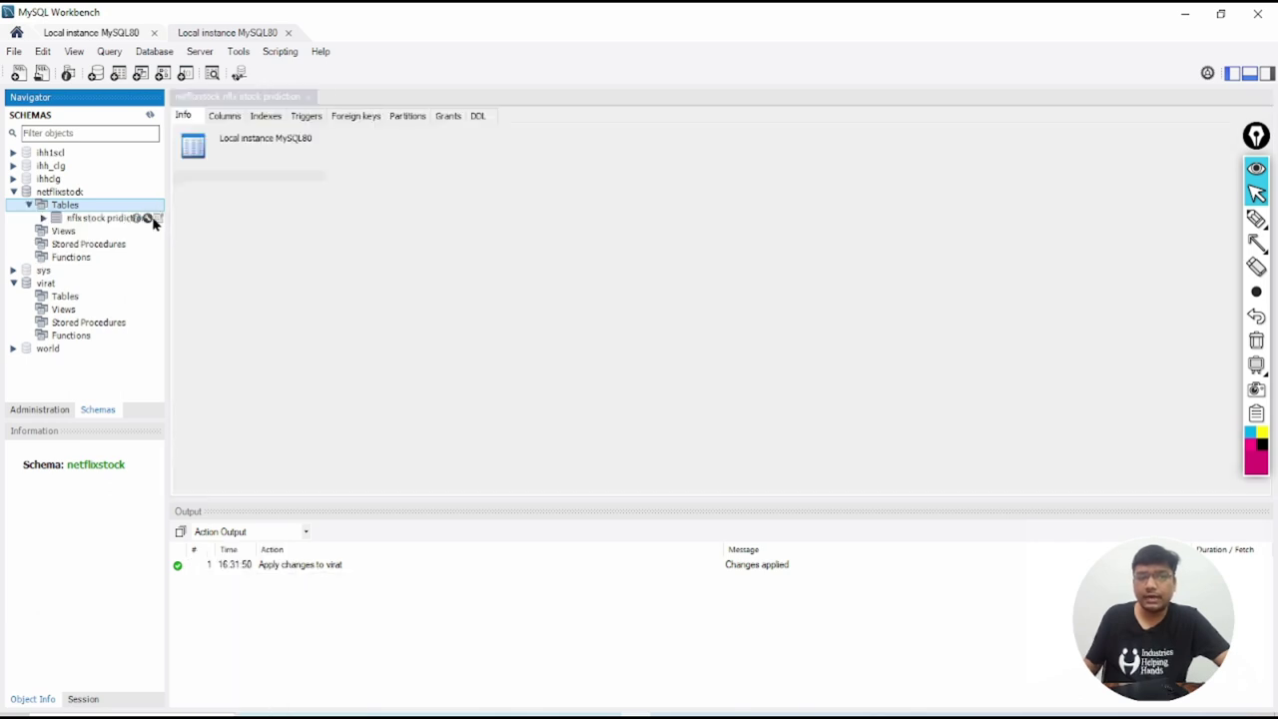
{"action": "left_click", "coordinate": [147, 217]}
{"action": "left_click", "coordinate": [156, 217]}
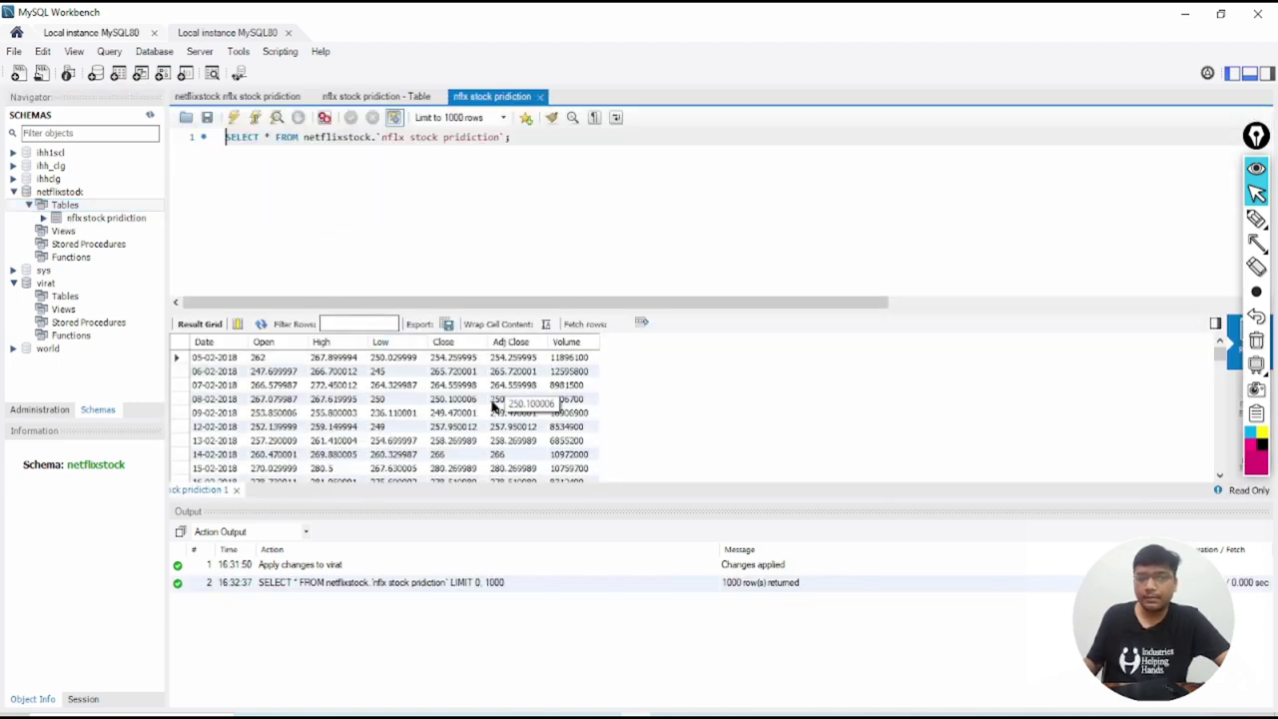
Collapse the netflixstock schema and close the three open views of its nflx stock pridiction table
{"action": "left_click", "coordinate": [14, 193]}
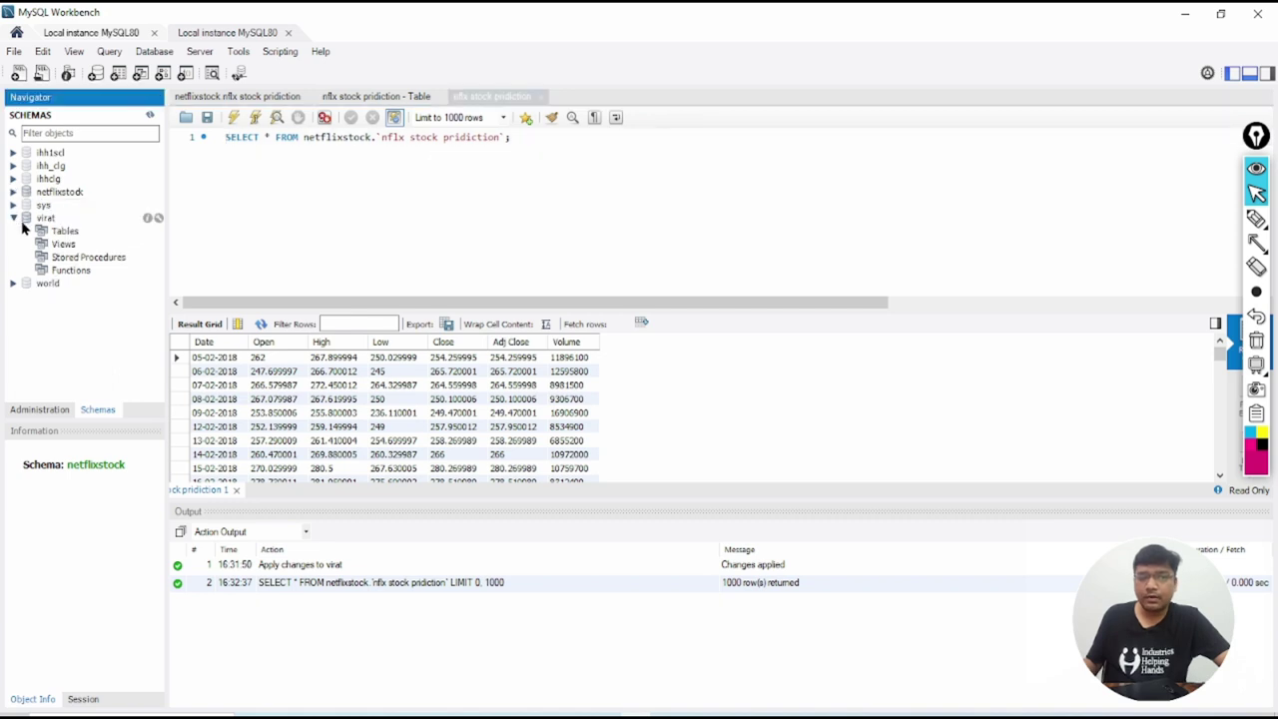
{"action": "left_click", "coordinate": [14, 218]}
{"action": "left_click", "coordinate": [14, 219]}
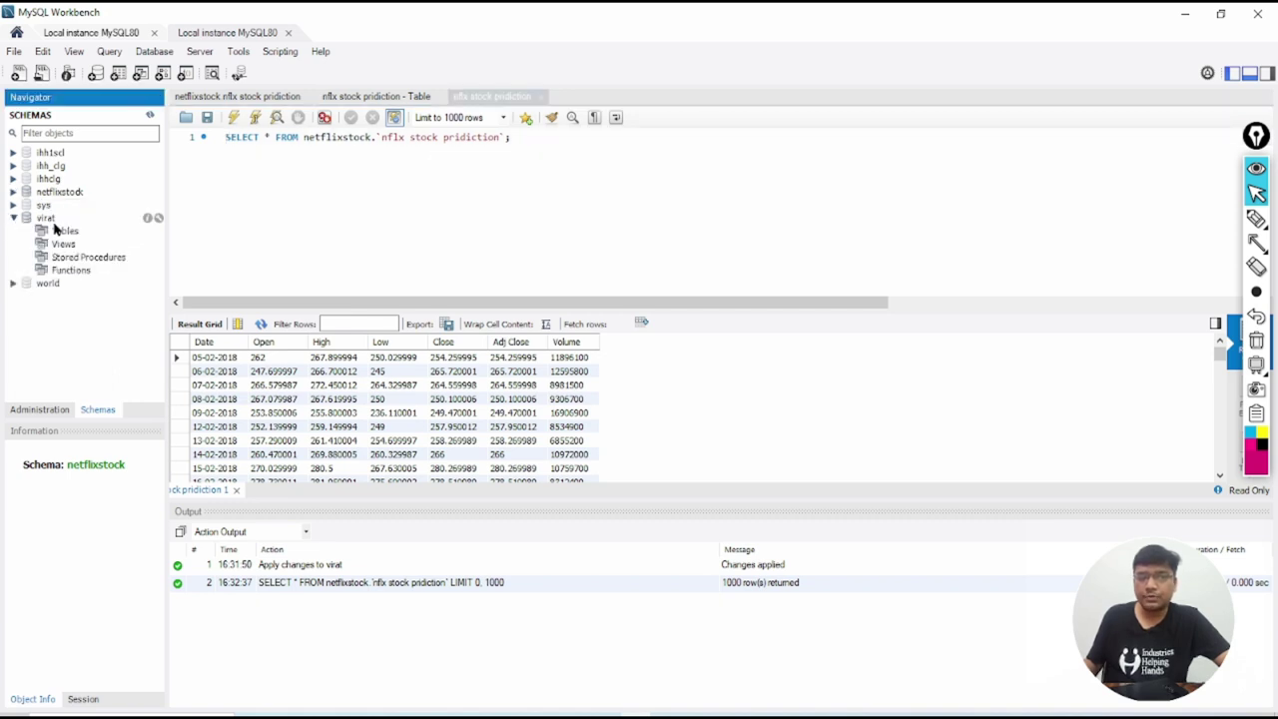
{"action": "left_click", "coordinate": [53, 223]}
{"action": "right_click", "coordinate": [54, 229]}
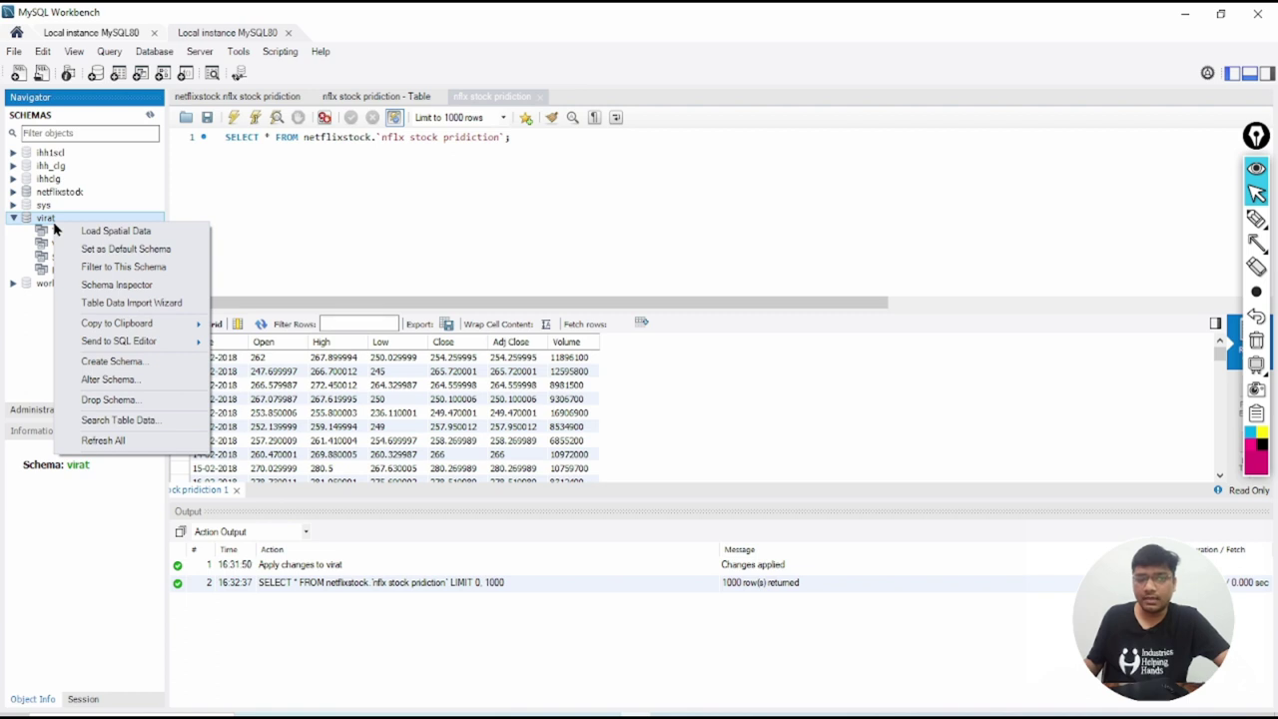
{"action": "left_click", "coordinate": [4, 245]}
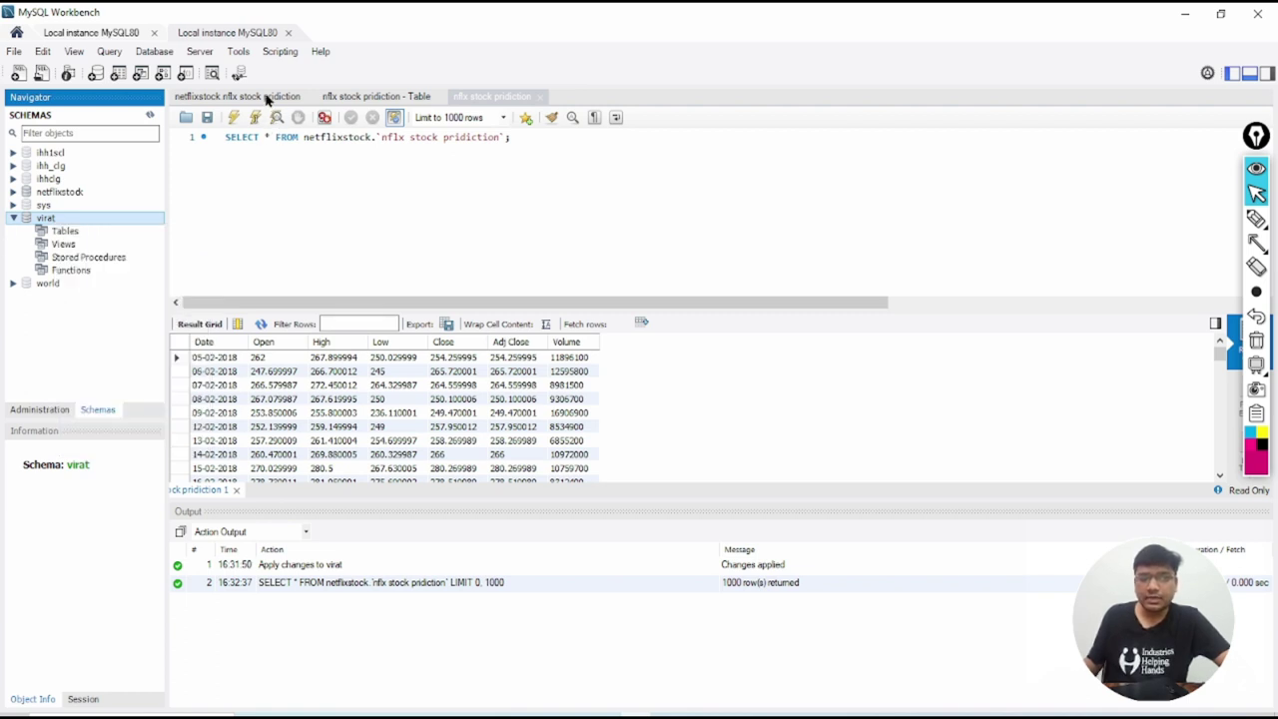
{"action": "left_click", "coordinate": [542, 100]}
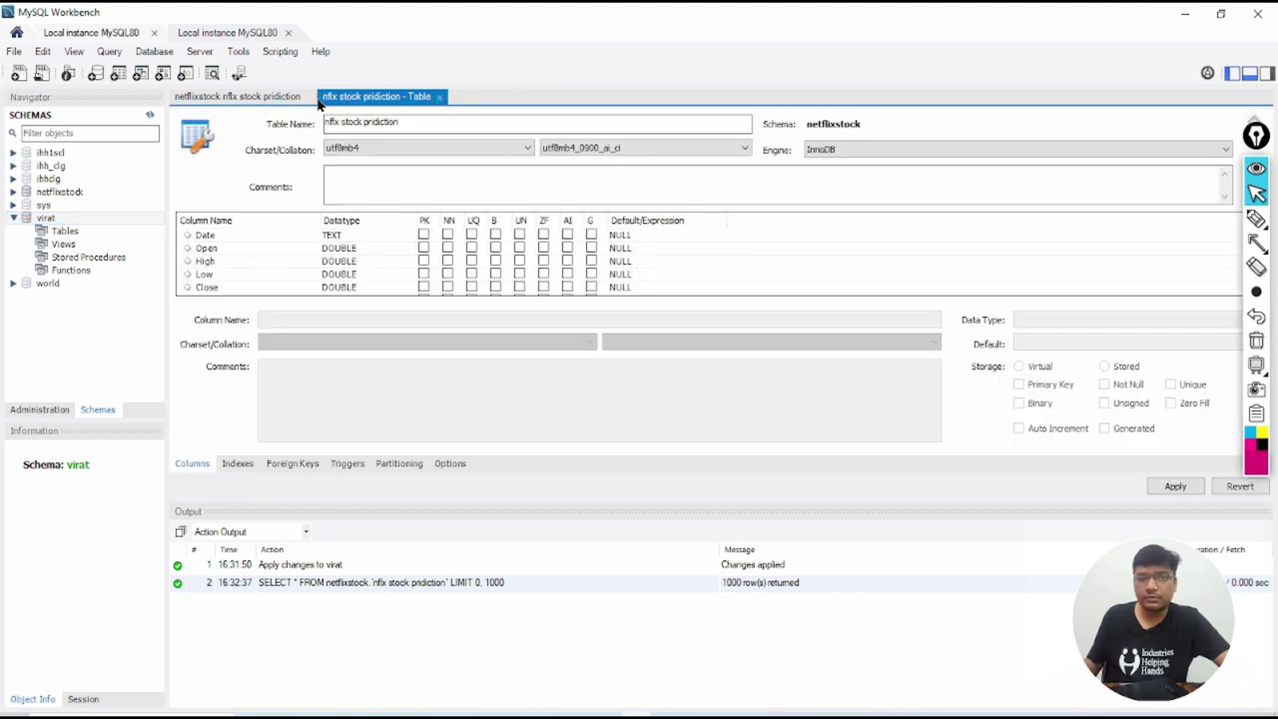
{"action": "left_click", "coordinate": [439, 97]}
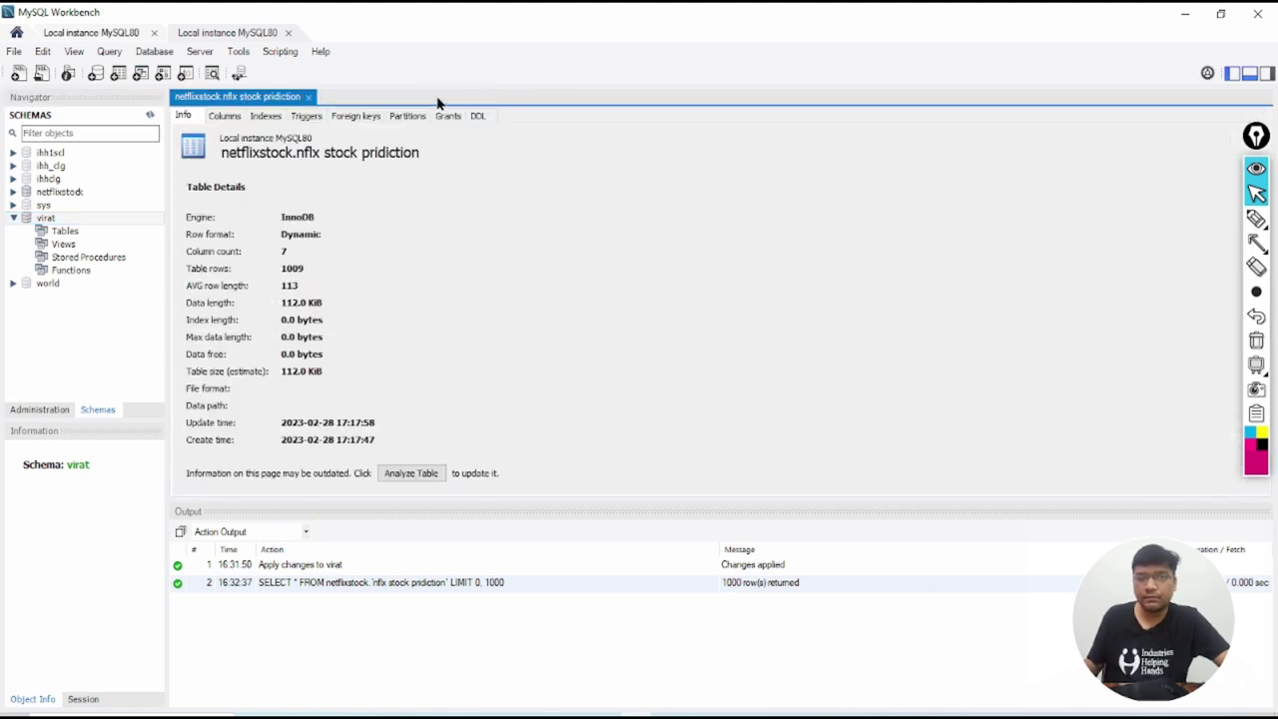
{"action": "left_click", "coordinate": [309, 100]}
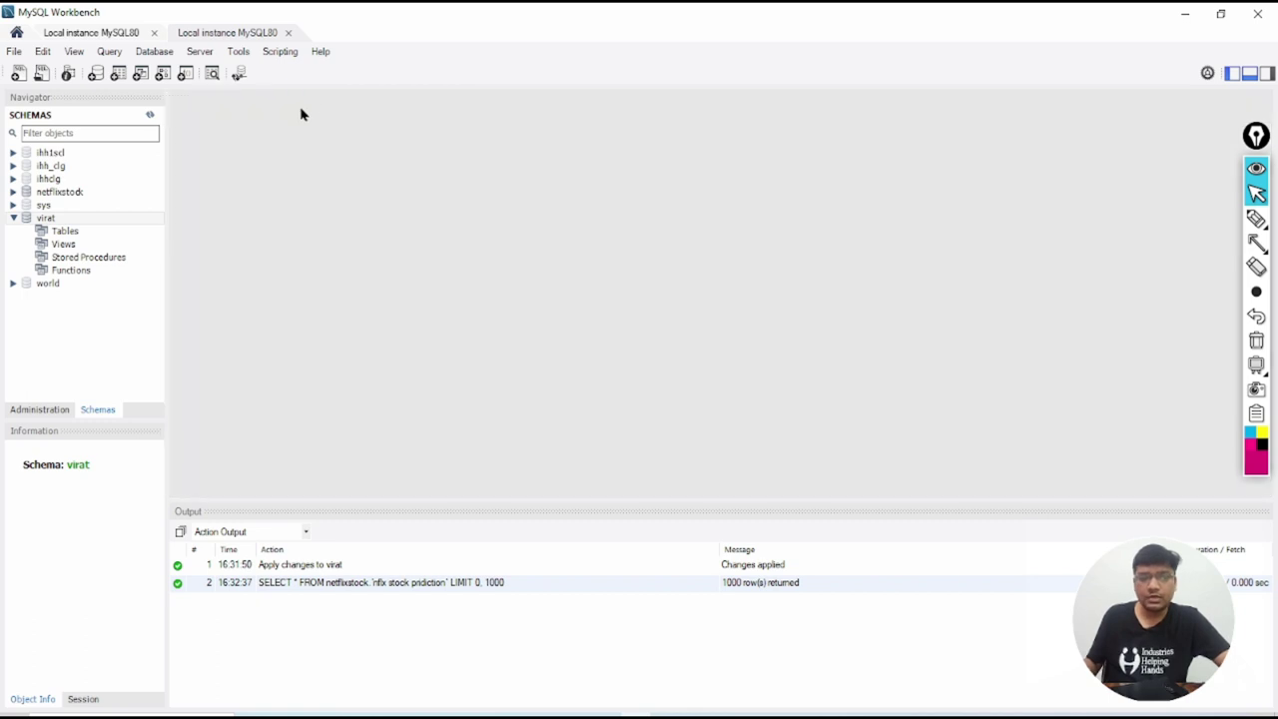
Start the Table Data Import Wizard for the virat schema with the CSV file Kohli ODI T20 Stats from the IPL folder as source
{"action": "right_click", "coordinate": [48, 219]}
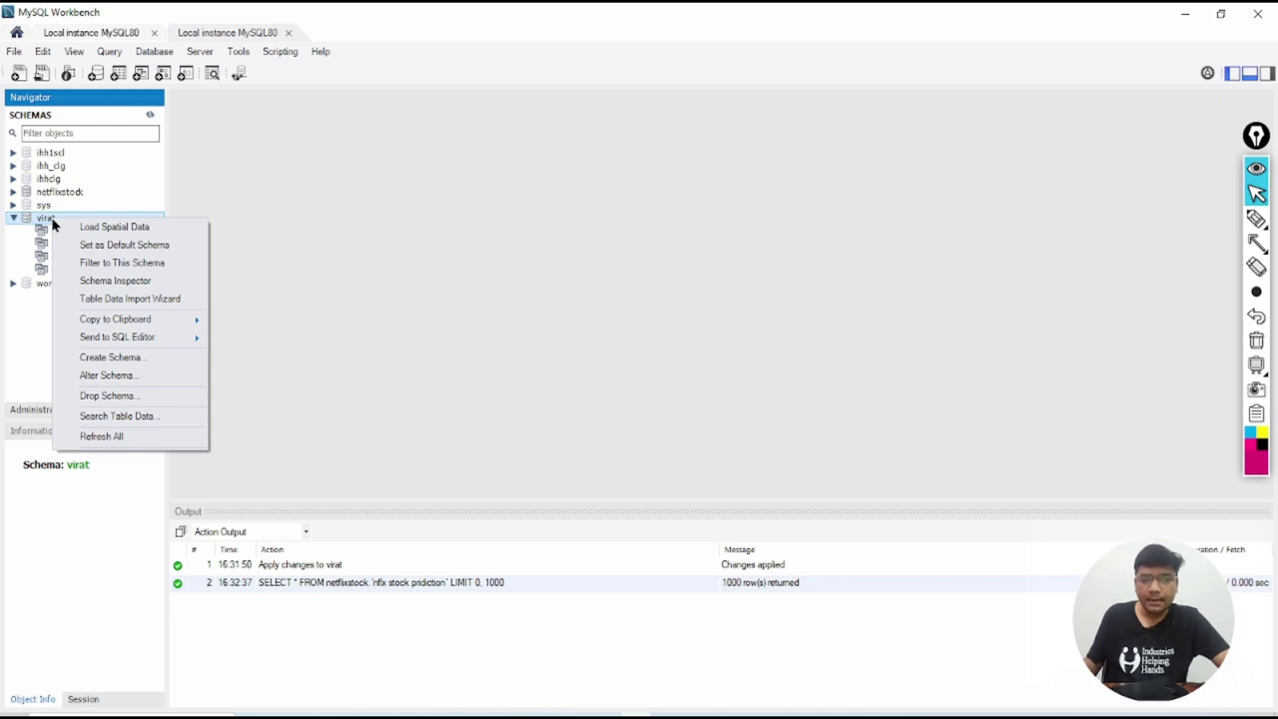
{"action": "left_click", "coordinate": [137, 302]}
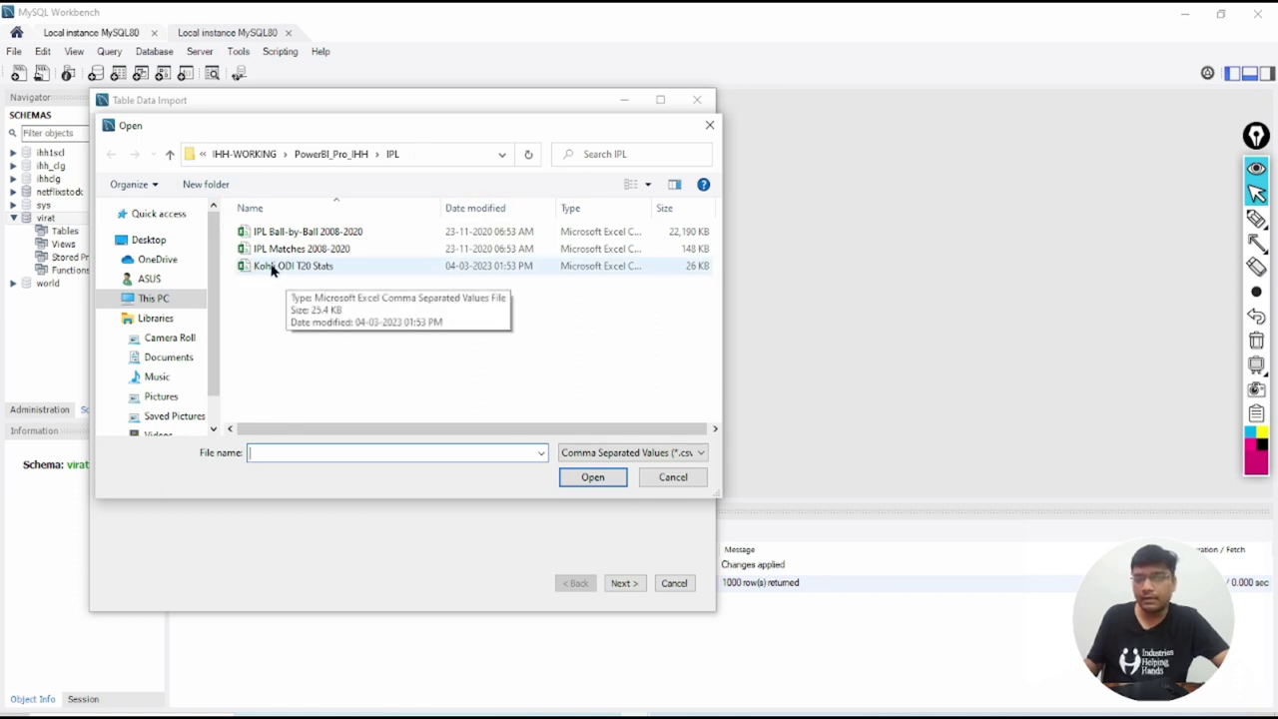
{"action": "left_click", "coordinate": [316, 272]}
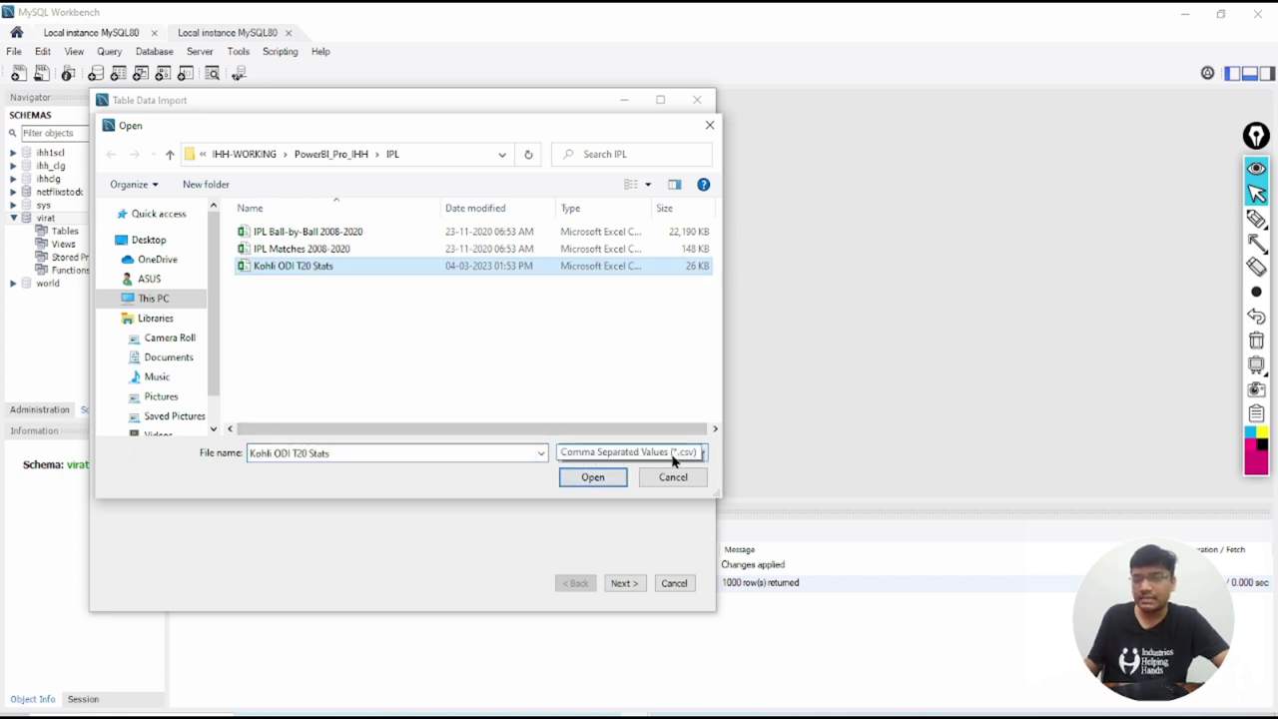
{"action": "left_click", "coordinate": [593, 478]}
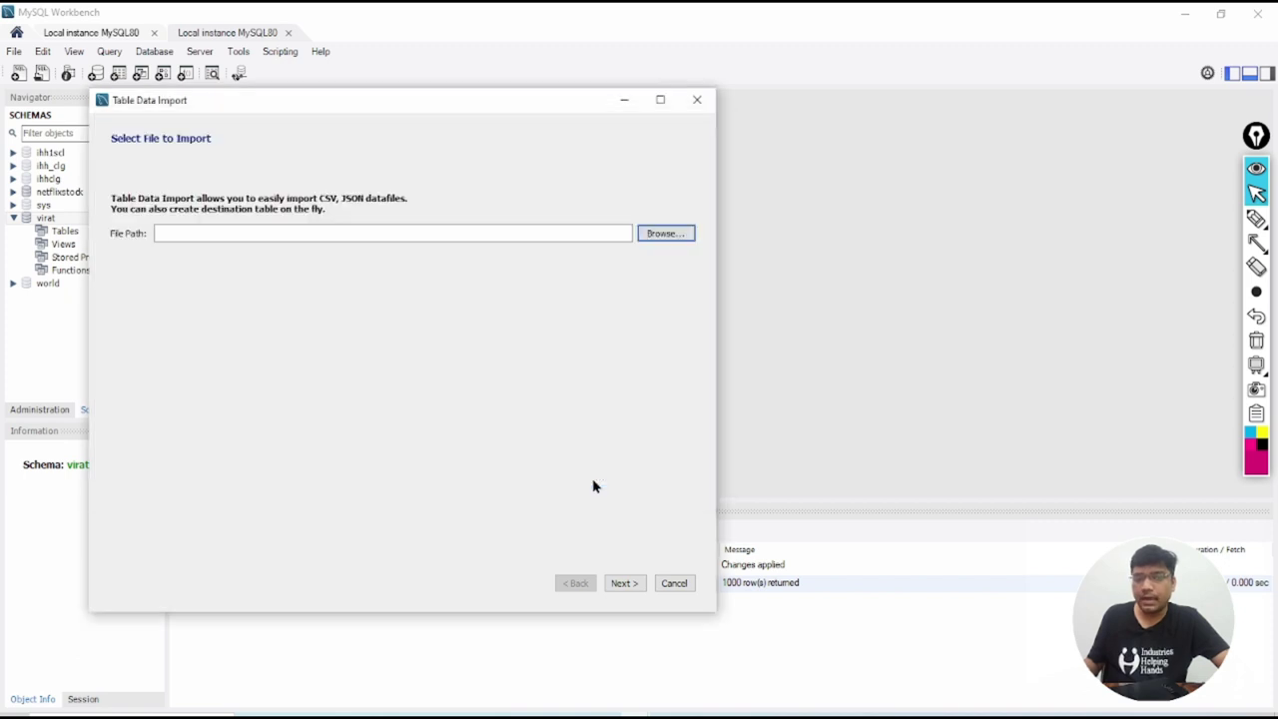
{"action": "left_click", "coordinate": [623, 585]}
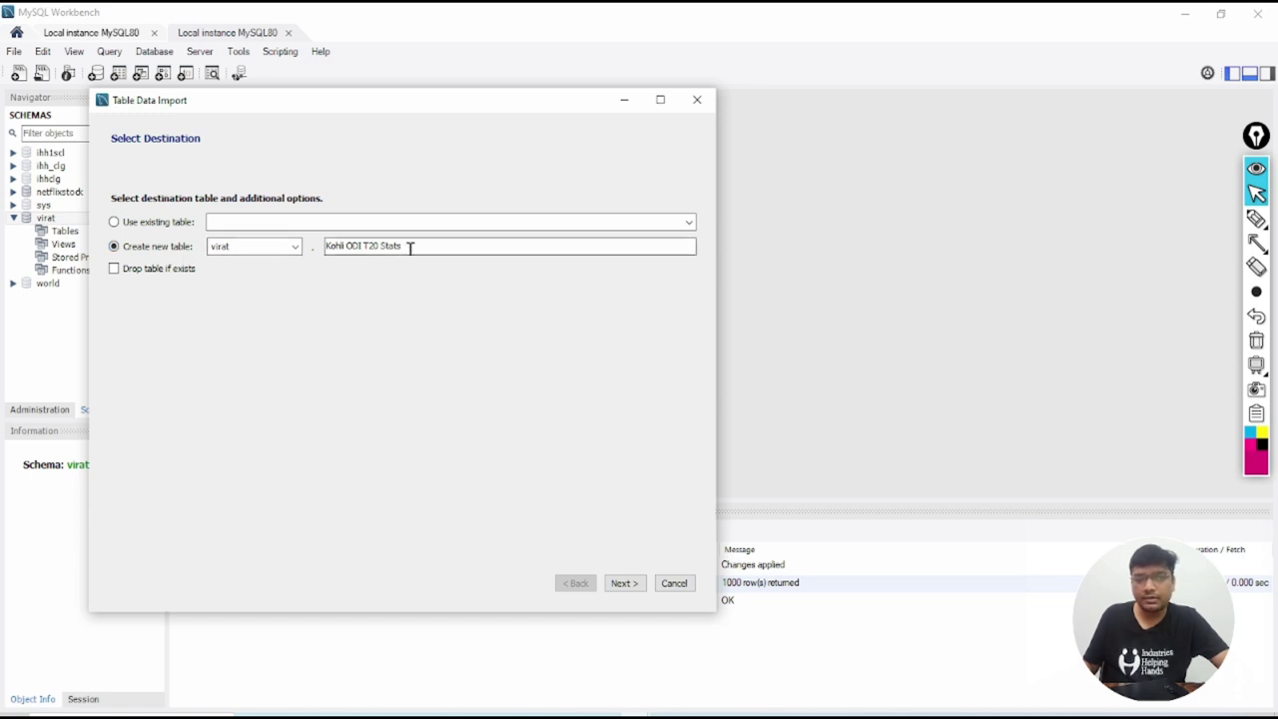
Import the CSV into a new virat table named Kohli ODI T20 Stats, keeping utf-8 encoding, all columns and the detected field types
{"action": "left_click", "coordinate": [623, 583]}
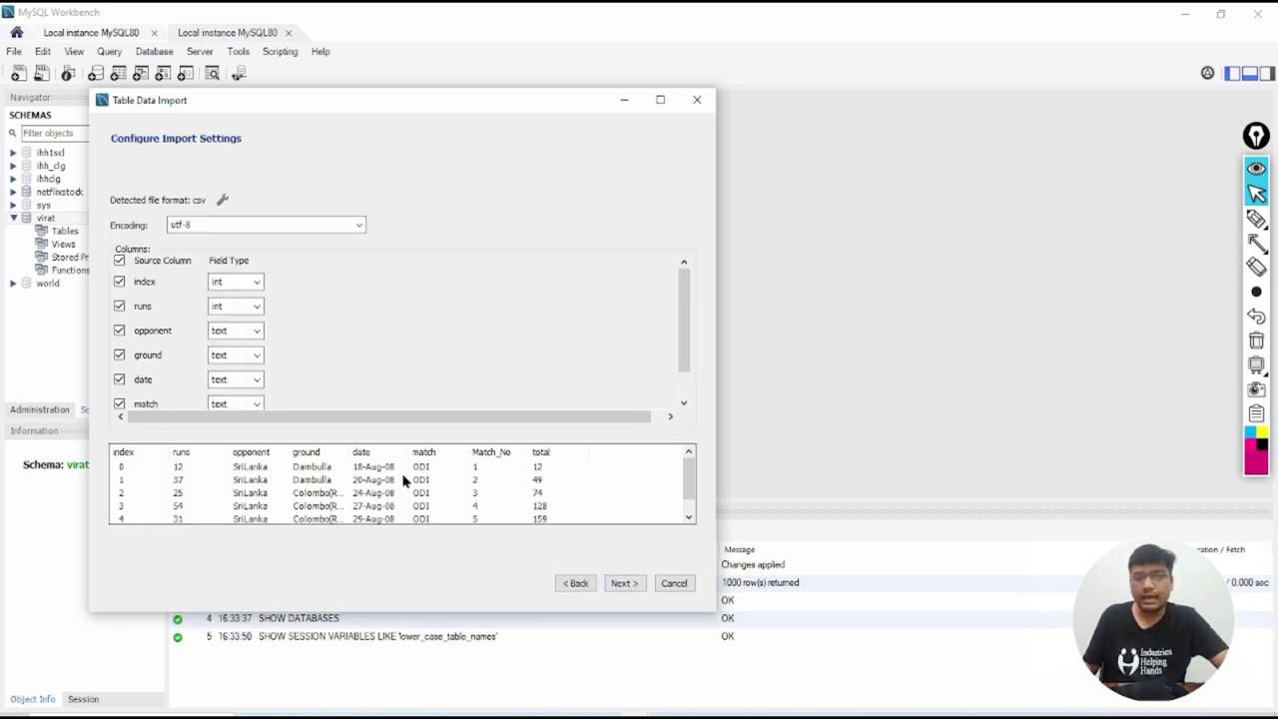
{"action": "scroll", "coordinate": [400, 477], "scroll_direction": "down", "scroll_amount": 1}
{"action": "scroll", "coordinate": [382, 366], "scroll_direction": "down", "scroll_amount": 2}
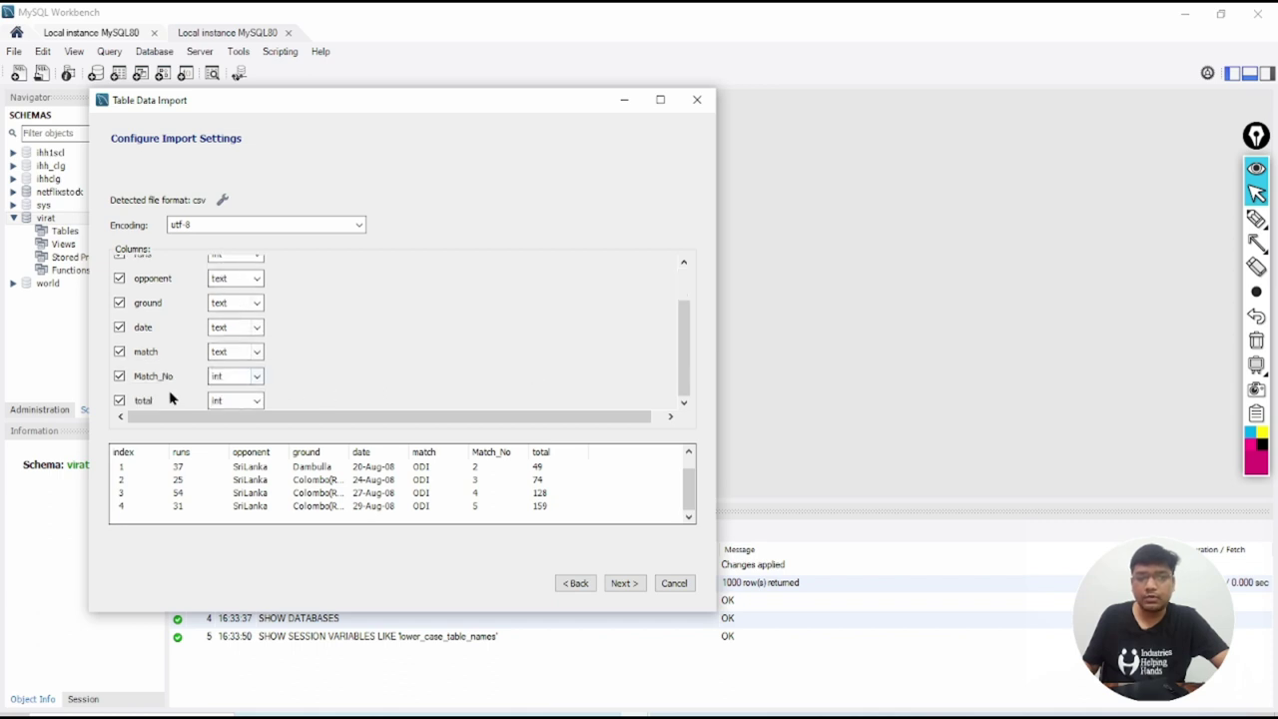
{"action": "left_click", "coordinate": [625, 583]}
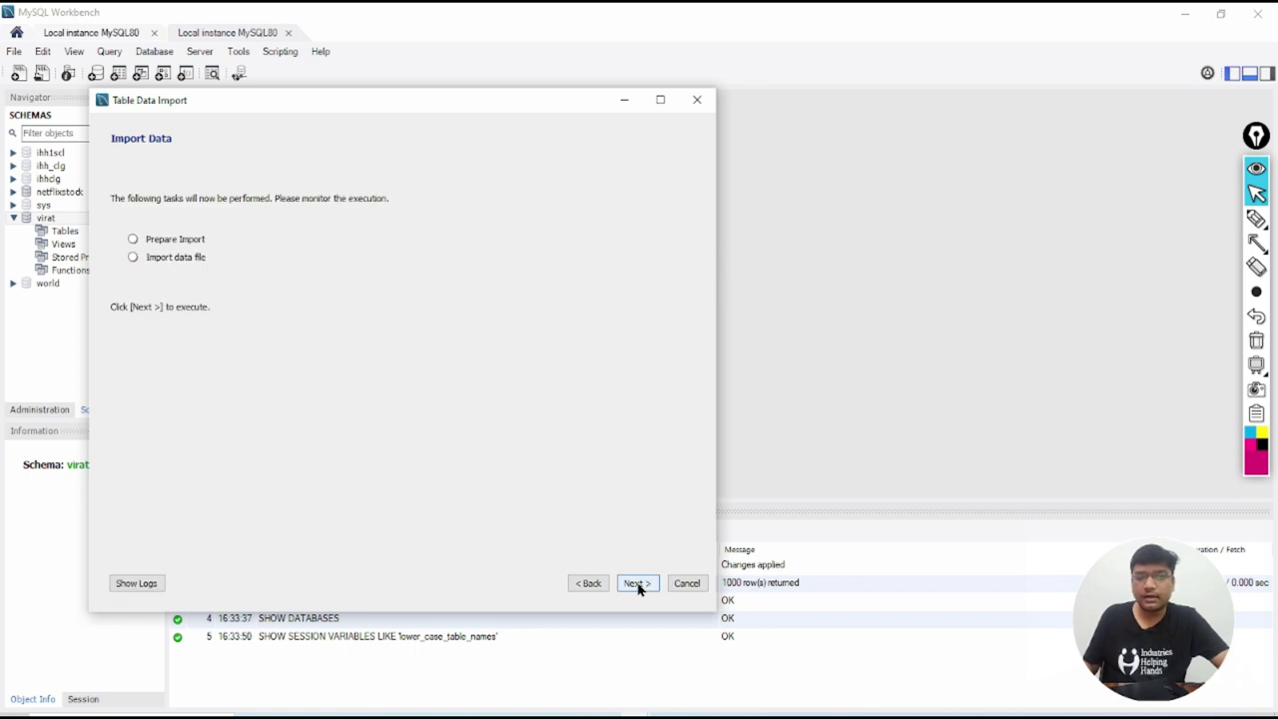
{"action": "left_click", "coordinate": [637, 584]}
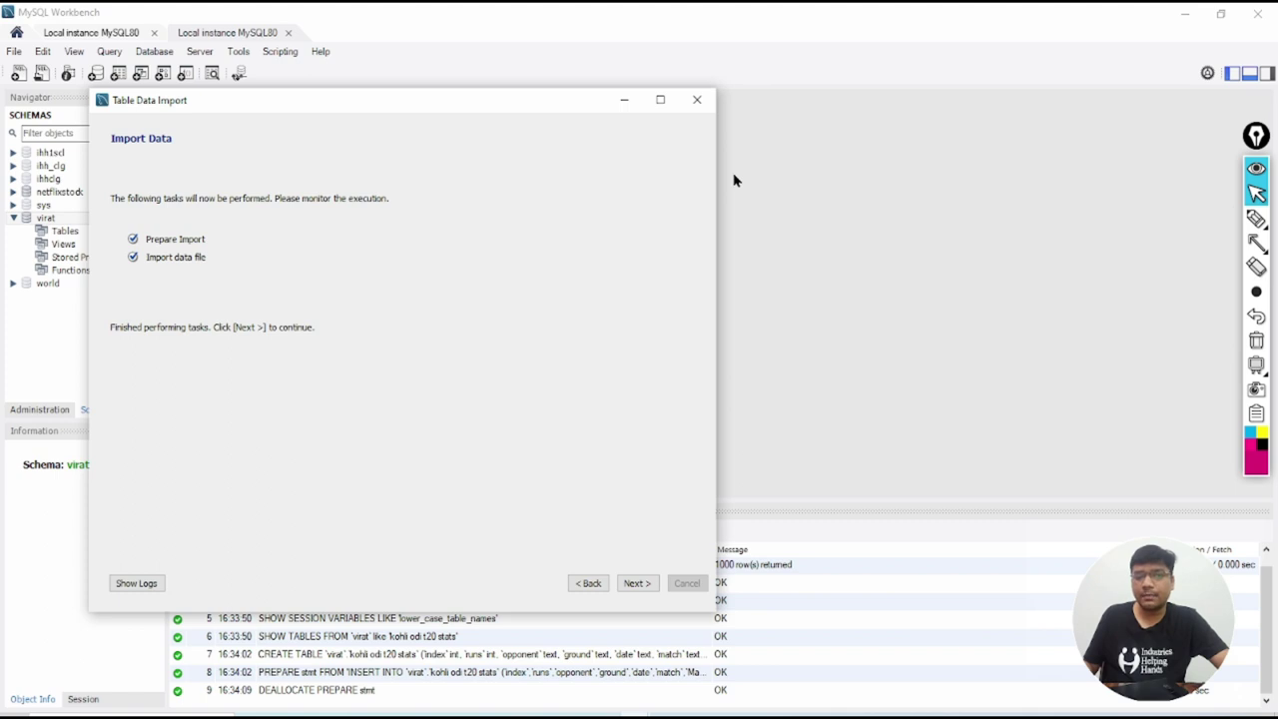
{"action": "left_click", "coordinate": [647, 584]}
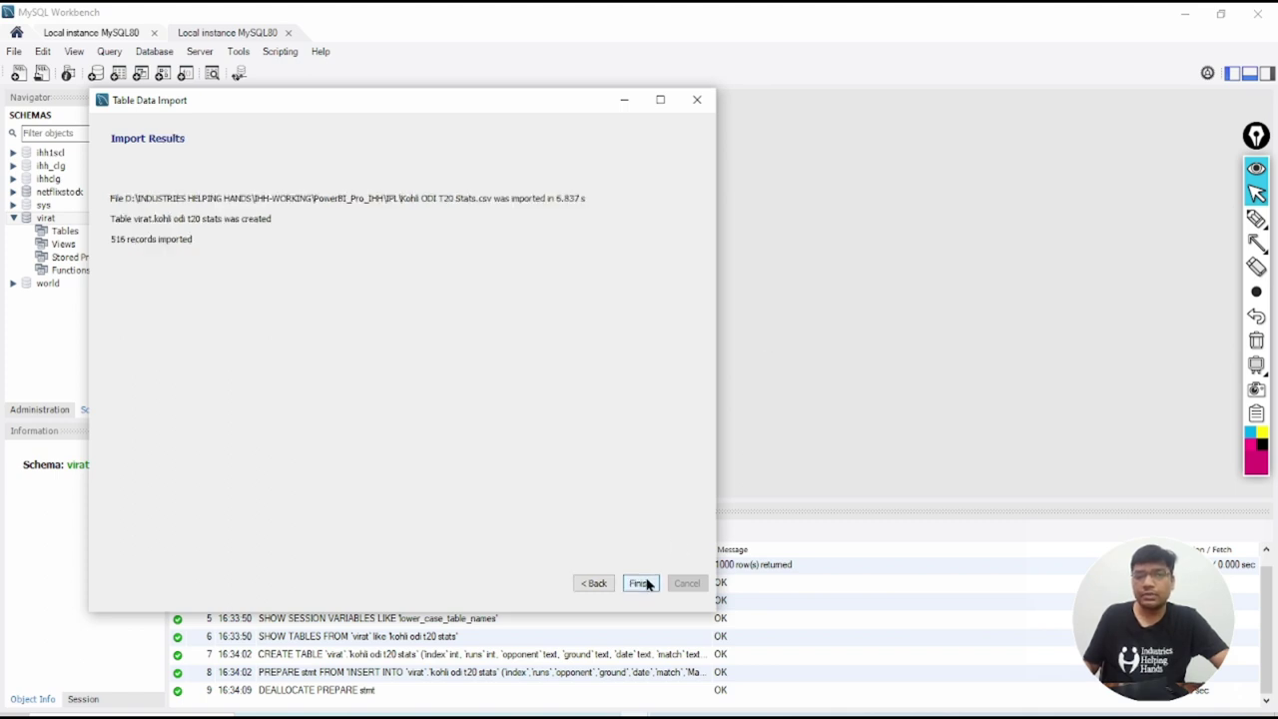
{"action": "left_click", "coordinate": [639, 583]}
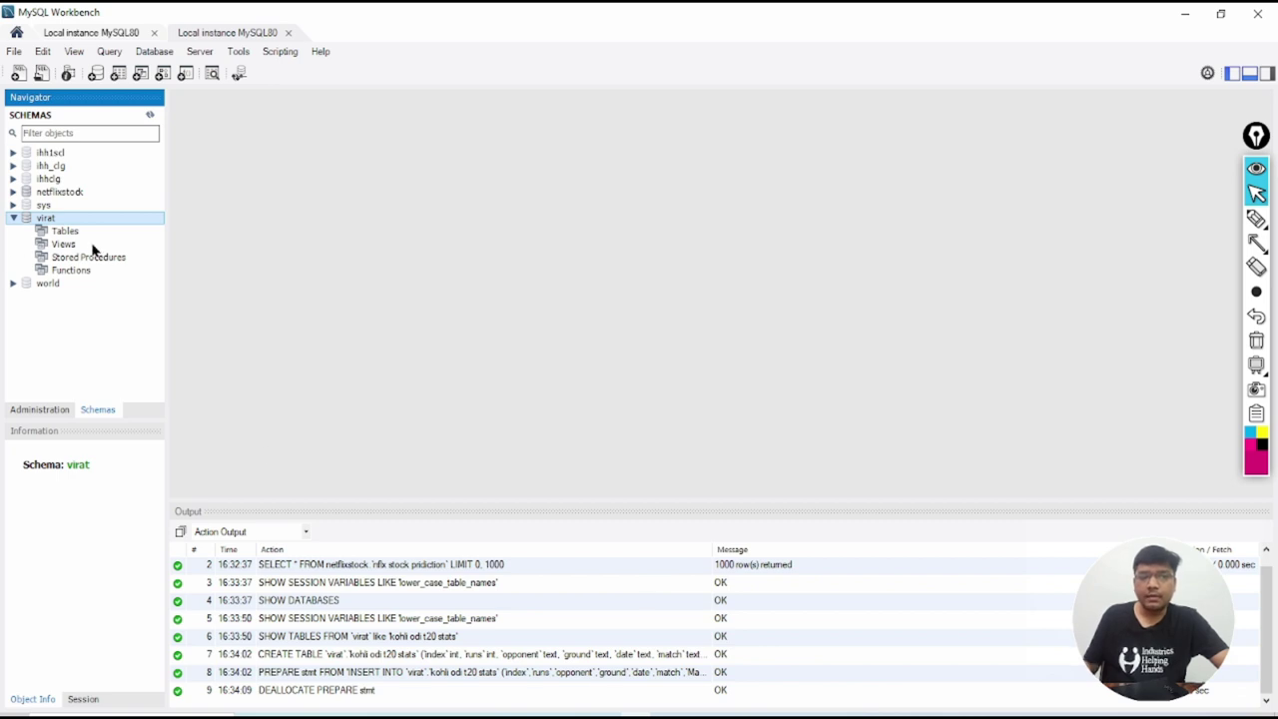
Refresh all schemas and expand the Tables group of the virat schema
{"action": "right_click", "coordinate": [59, 313]}
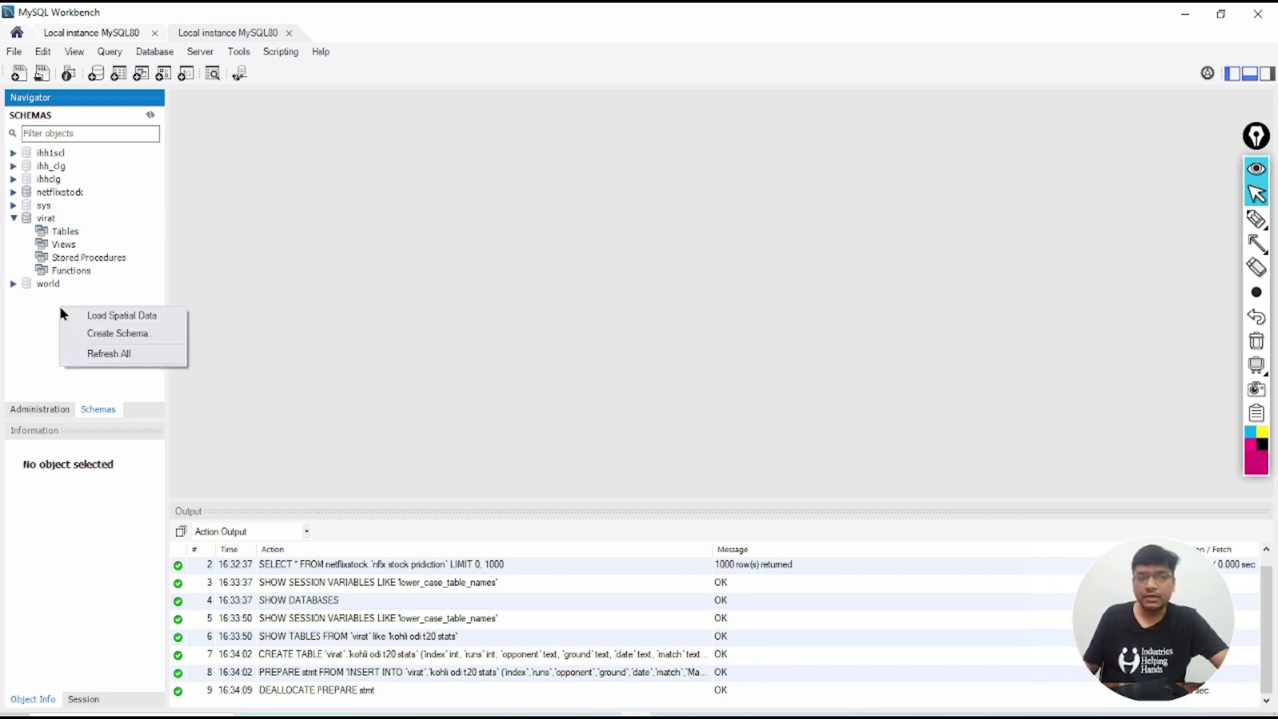
{"action": "left_click", "coordinate": [130, 353]}
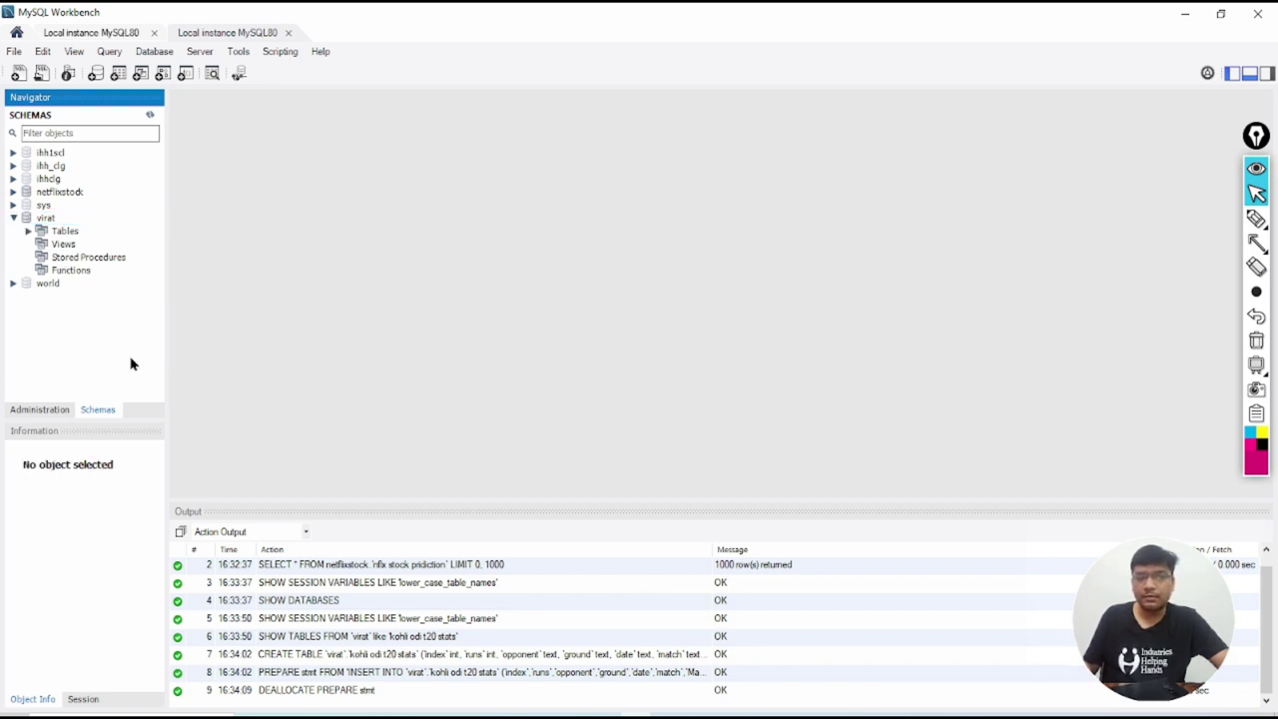
{"action": "left_click", "coordinate": [60, 231]}
{"action": "left_click", "coordinate": [30, 231]}
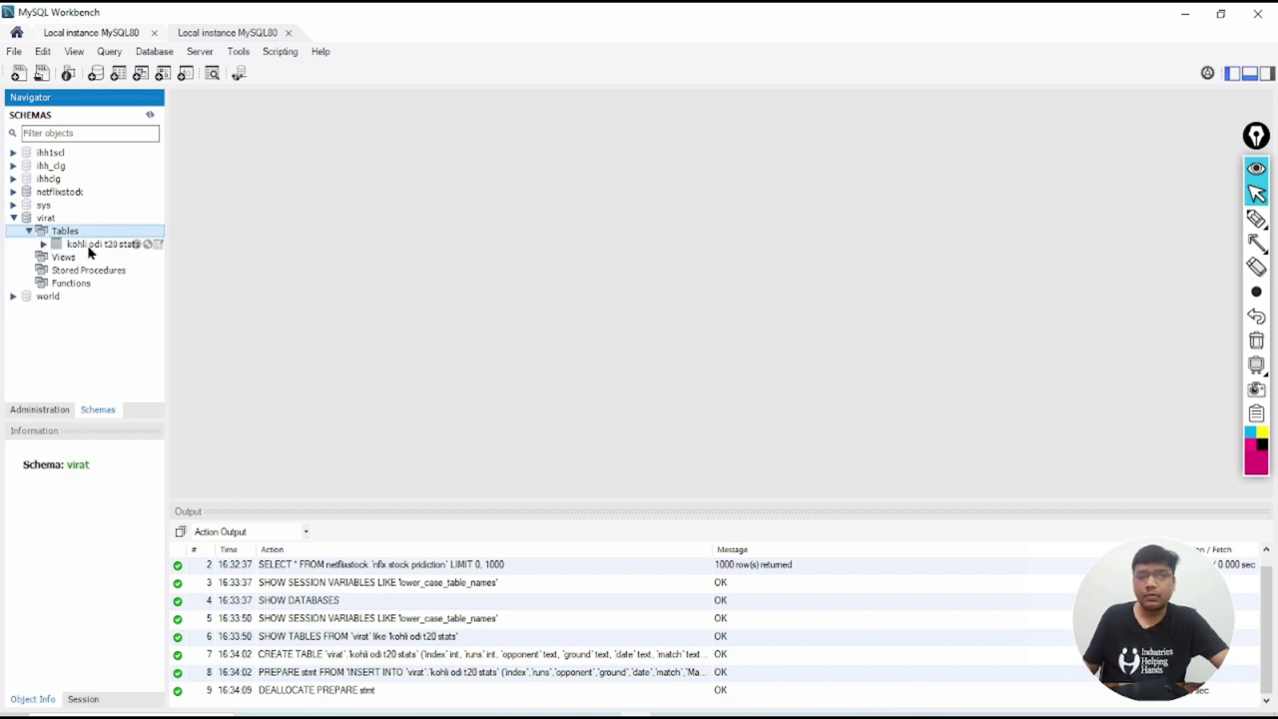
Query all rows of the kohli odi t20 stats table and look through the imported match records
{"action": "left_click", "coordinate": [90, 246]}
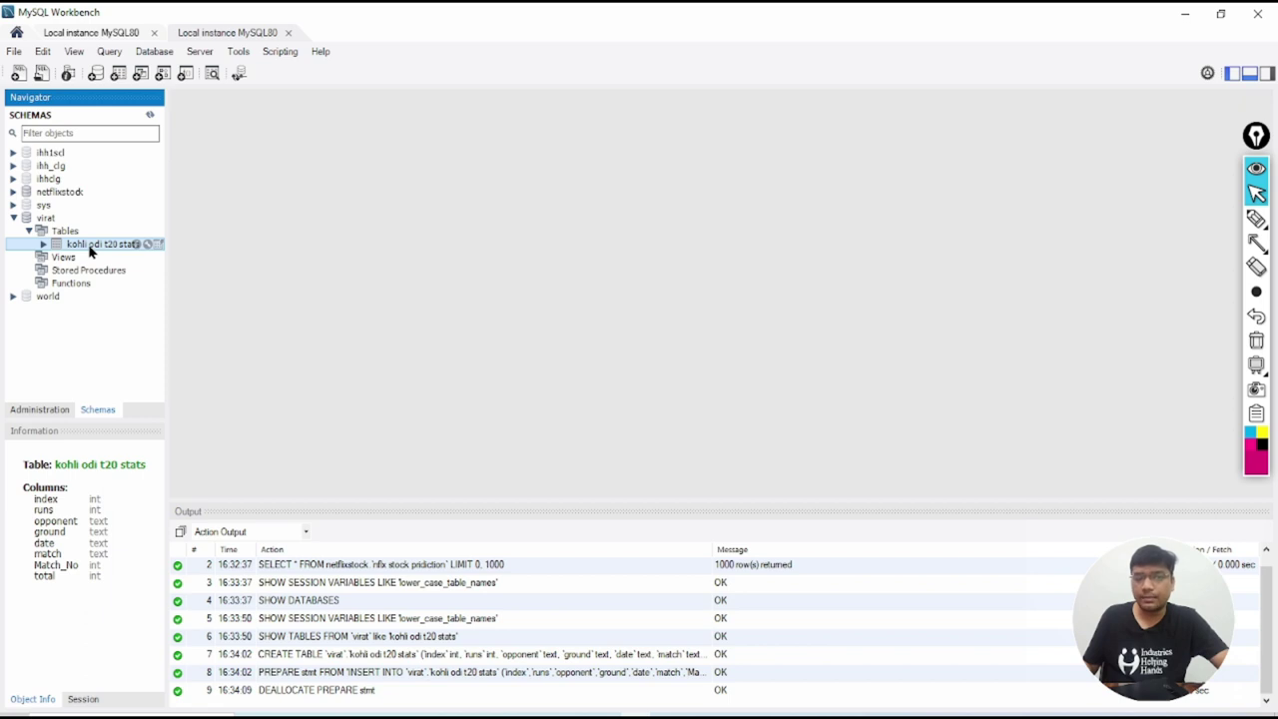
{"action": "left_click", "coordinate": [157, 245]}
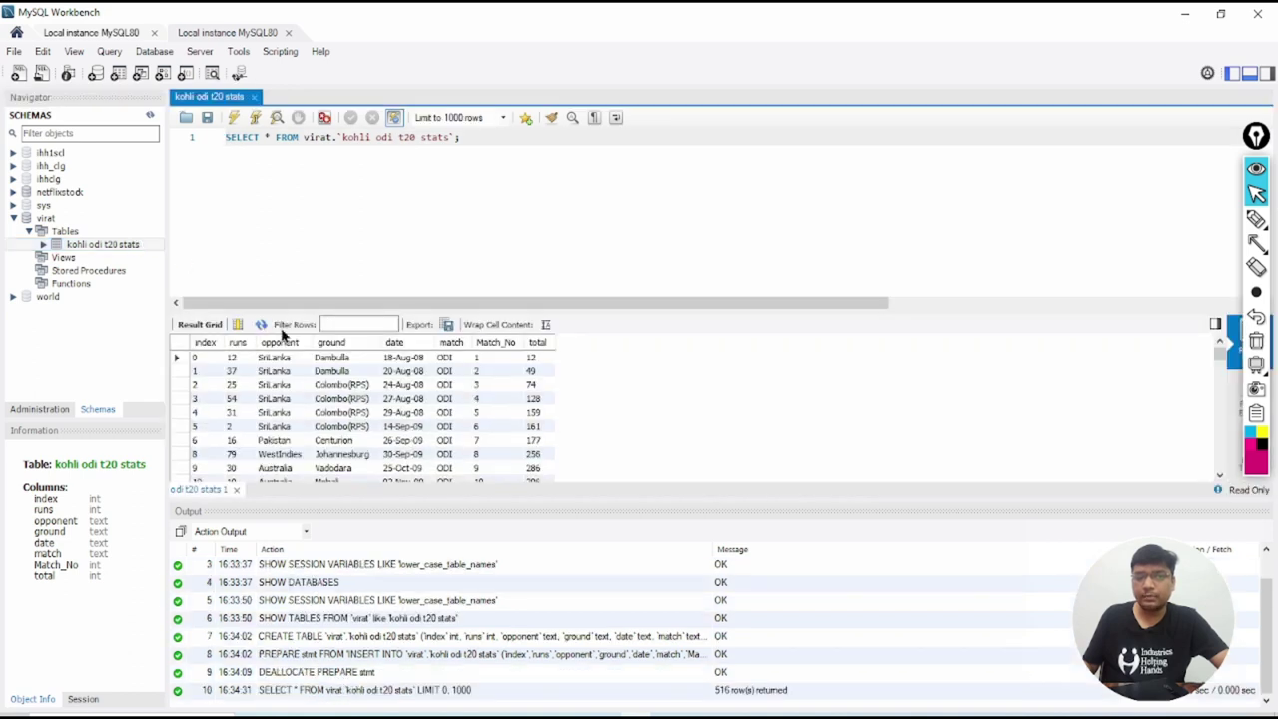
{"action": "scroll", "coordinate": [350, 404], "scroll_direction": "down", "scroll_amount": 20}
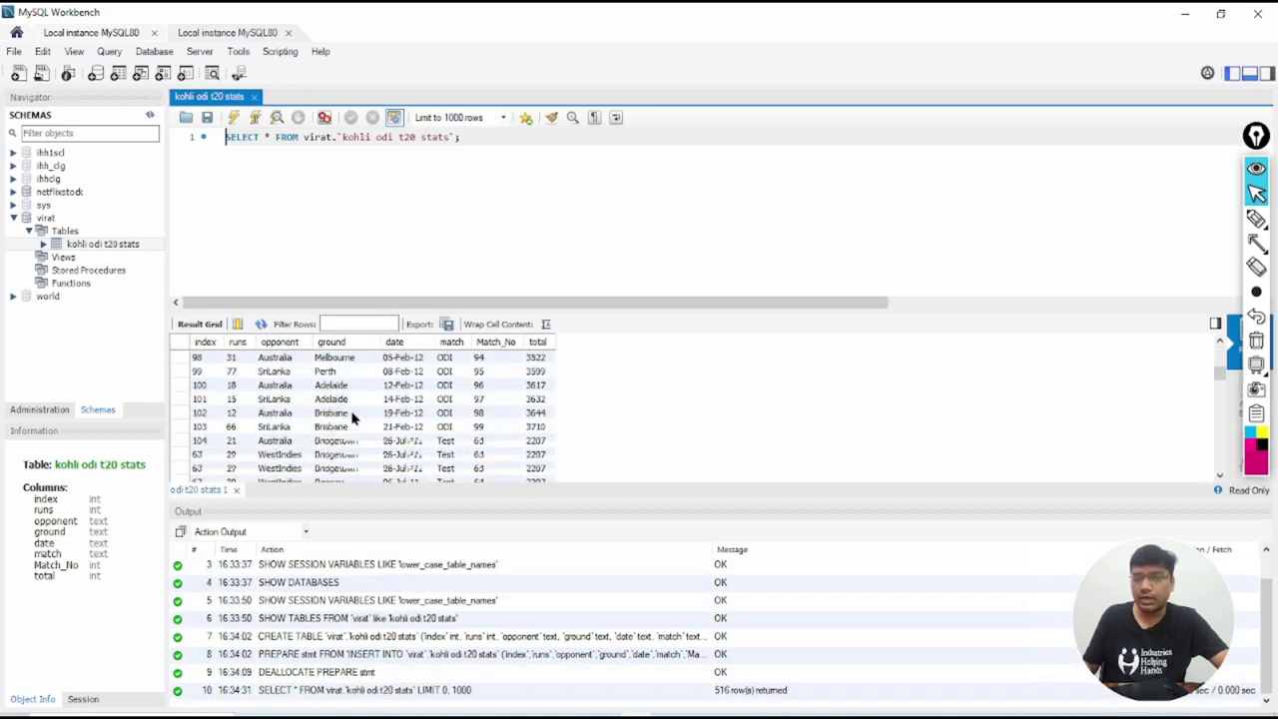
{"action": "scroll", "coordinate": [355, 419], "scroll_direction": "down", "scroll_amount": 14}
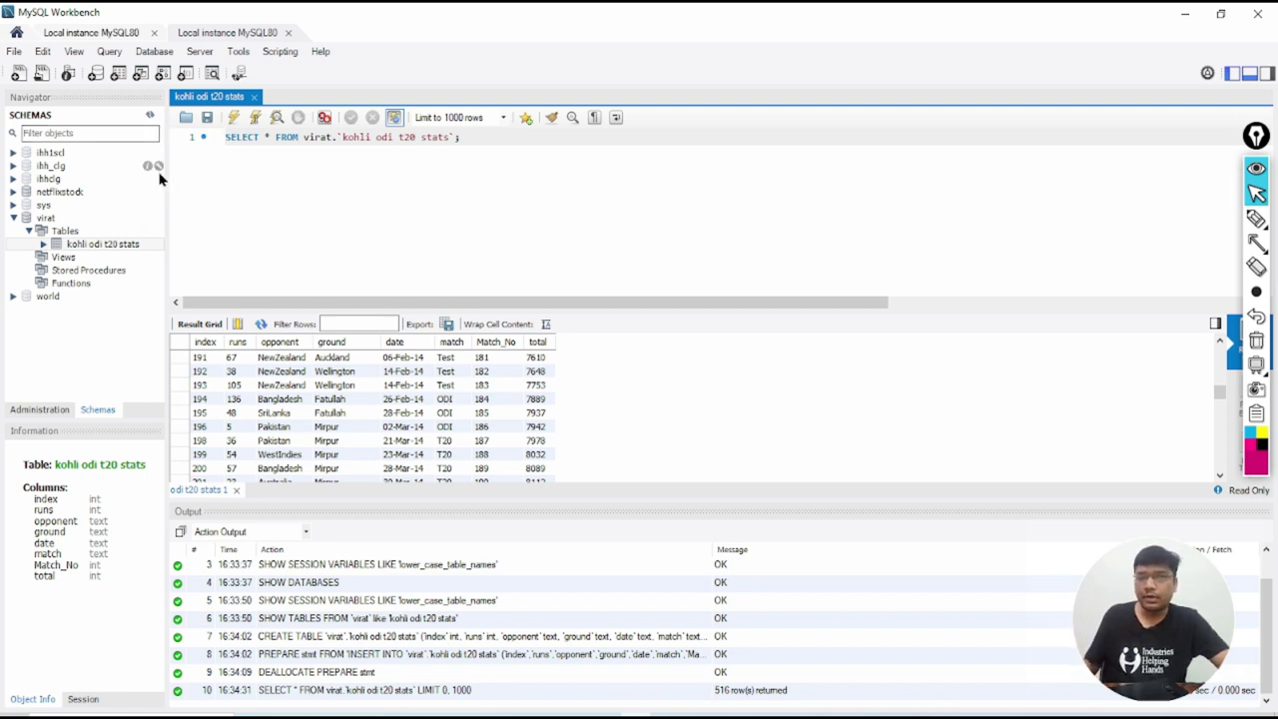
Switch to Power BI Desktop and choose MySQL database as the data source to import from
{"action": "left_click", "coordinate": [1184, 15]}
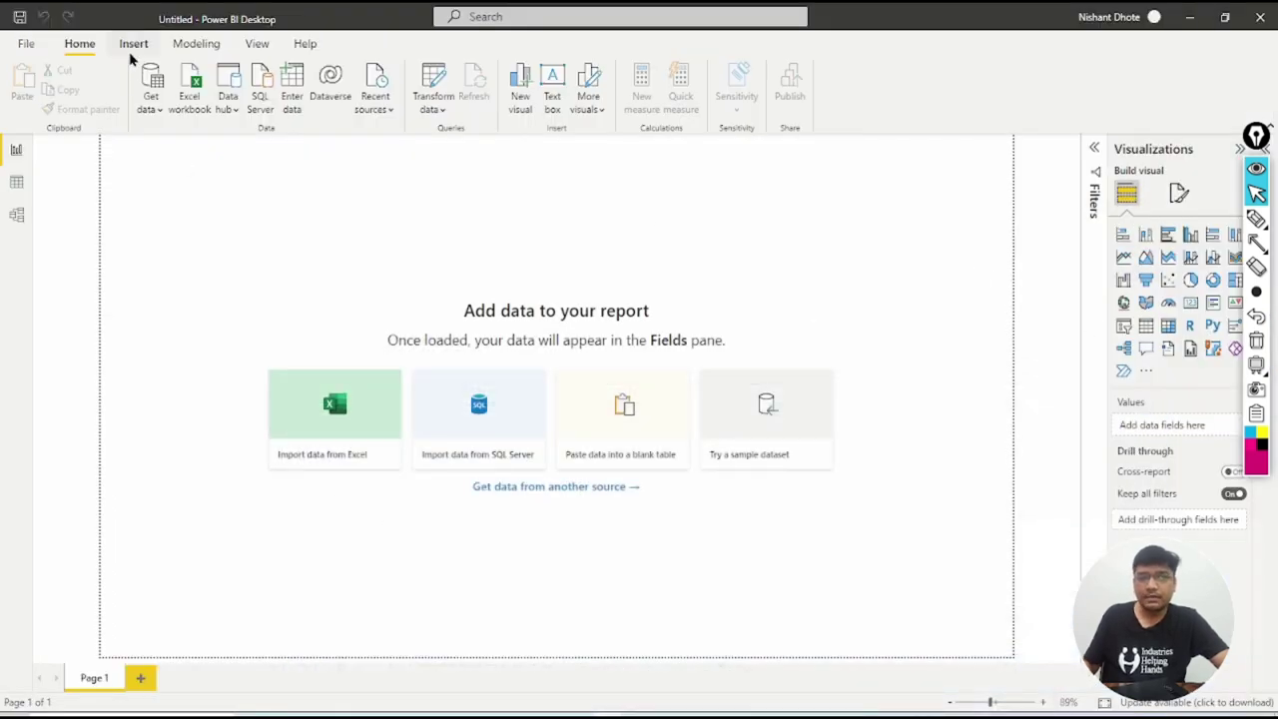
{"action": "left_click", "coordinate": [156, 112]}
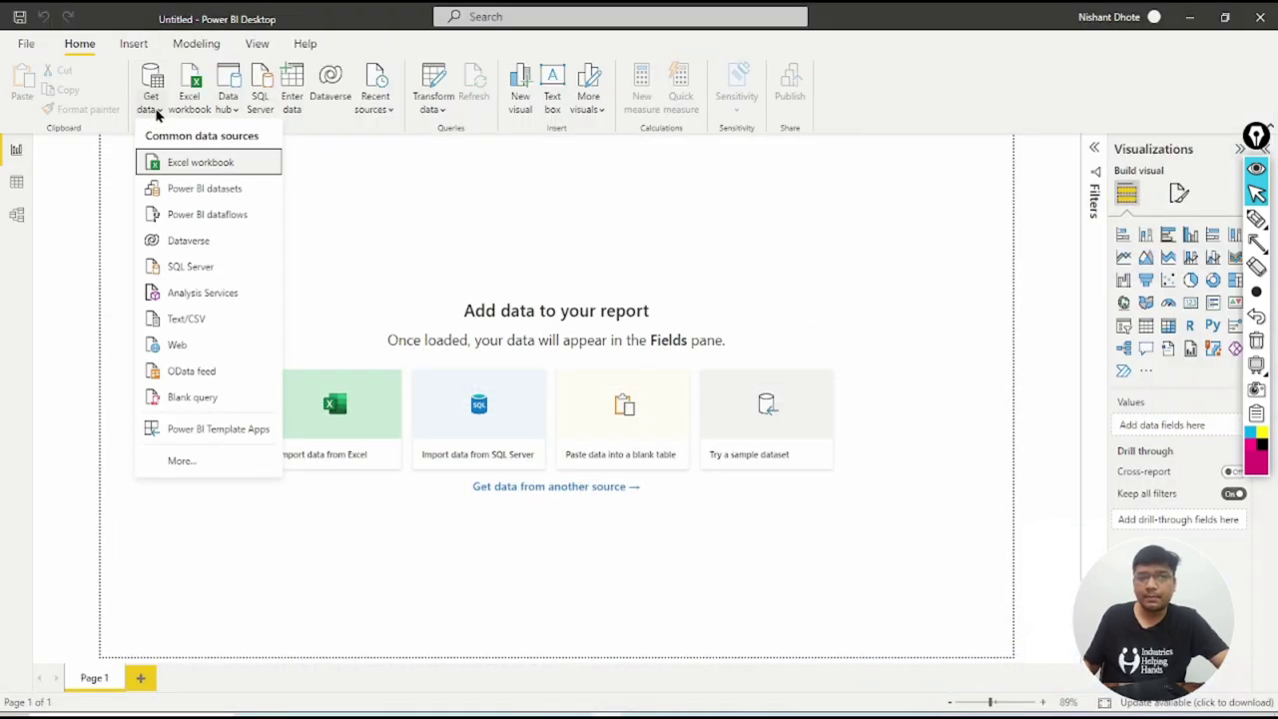
{"action": "left_click", "coordinate": [194, 465]}
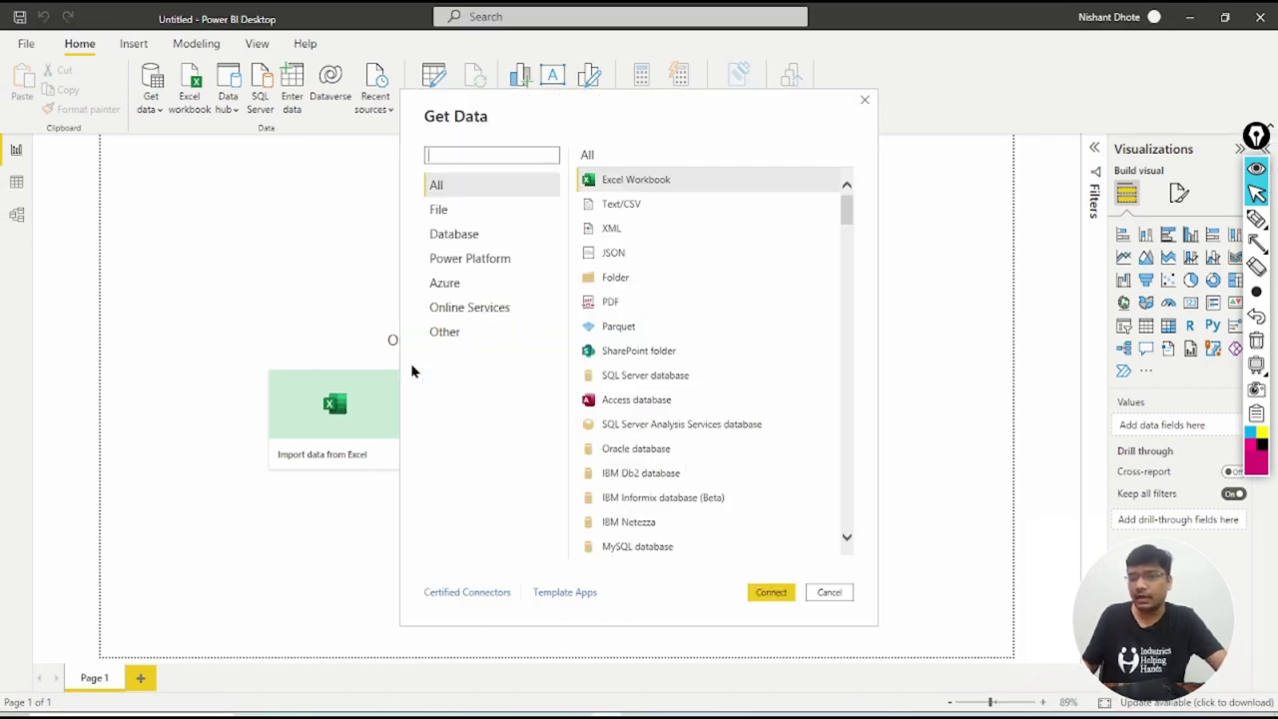
{"action": "type", "text": "mysql"}
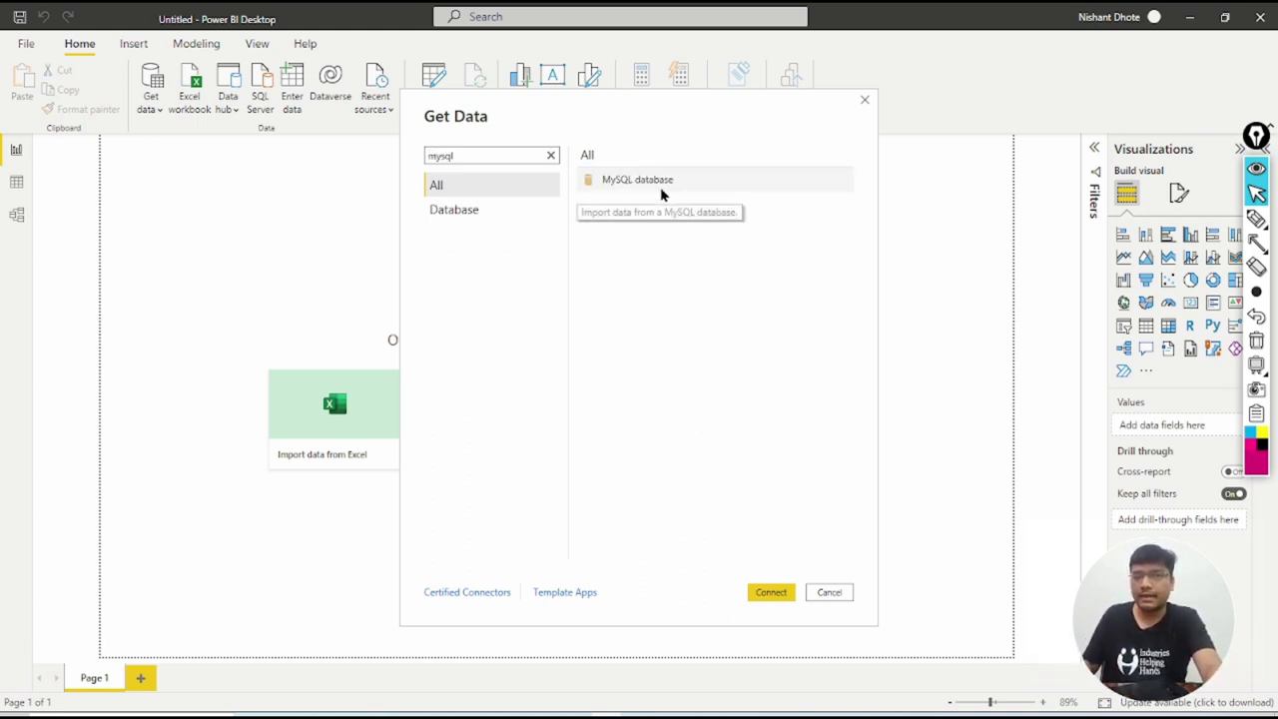
{"action": "left_click", "coordinate": [663, 192]}
{"action": "double_click", "coordinate": [662, 192]}
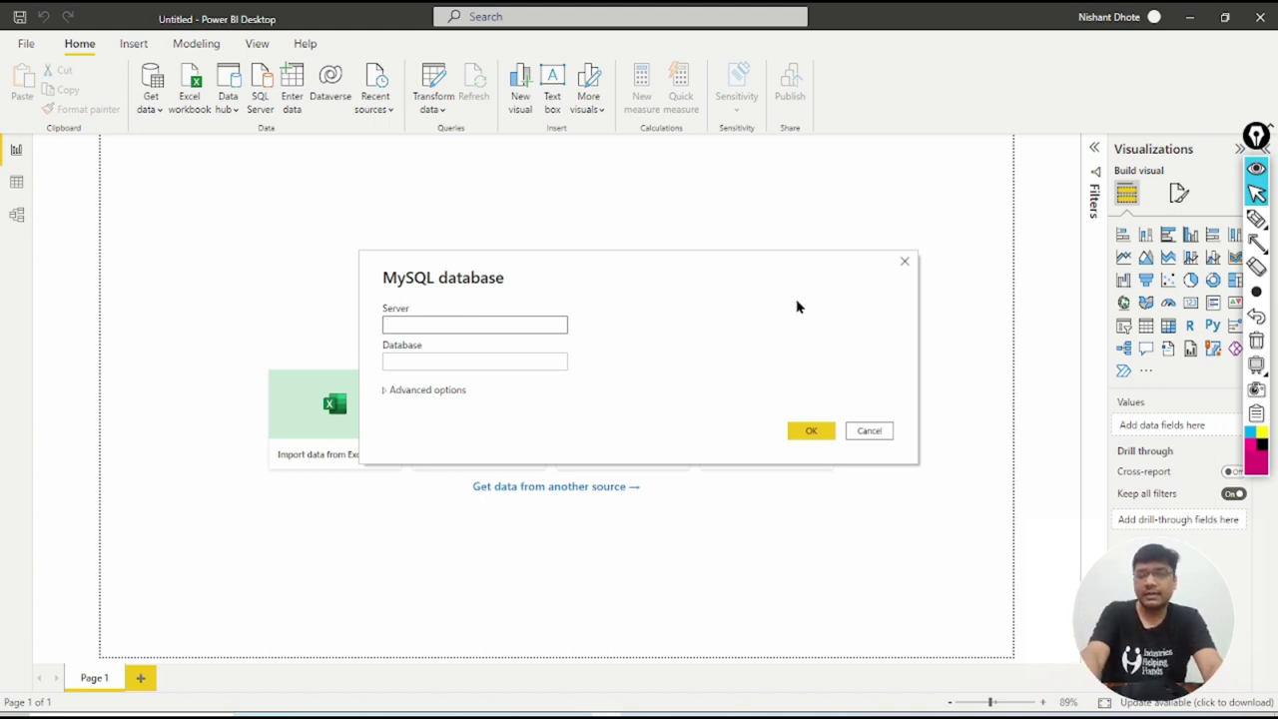
Connect to the MySQL server localhost with virat as the database
{"action": "type", "text": "lo"}
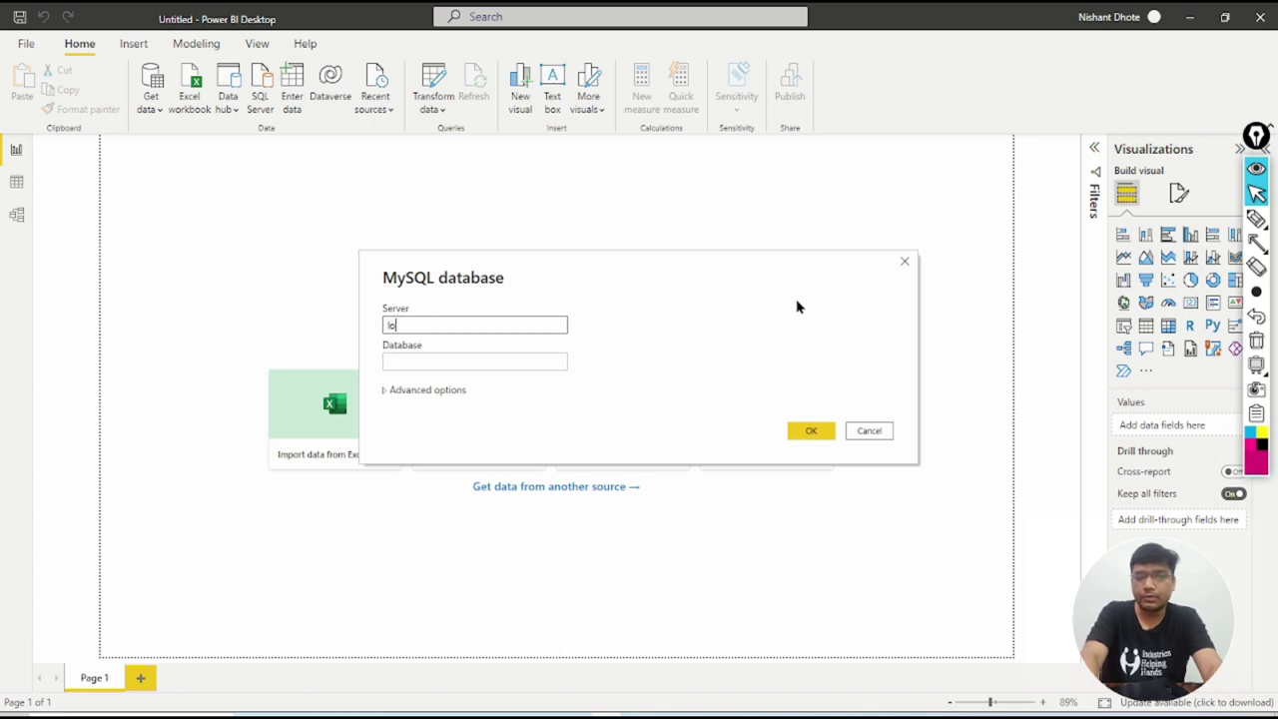
{"action": "type", "text": "calhost"}
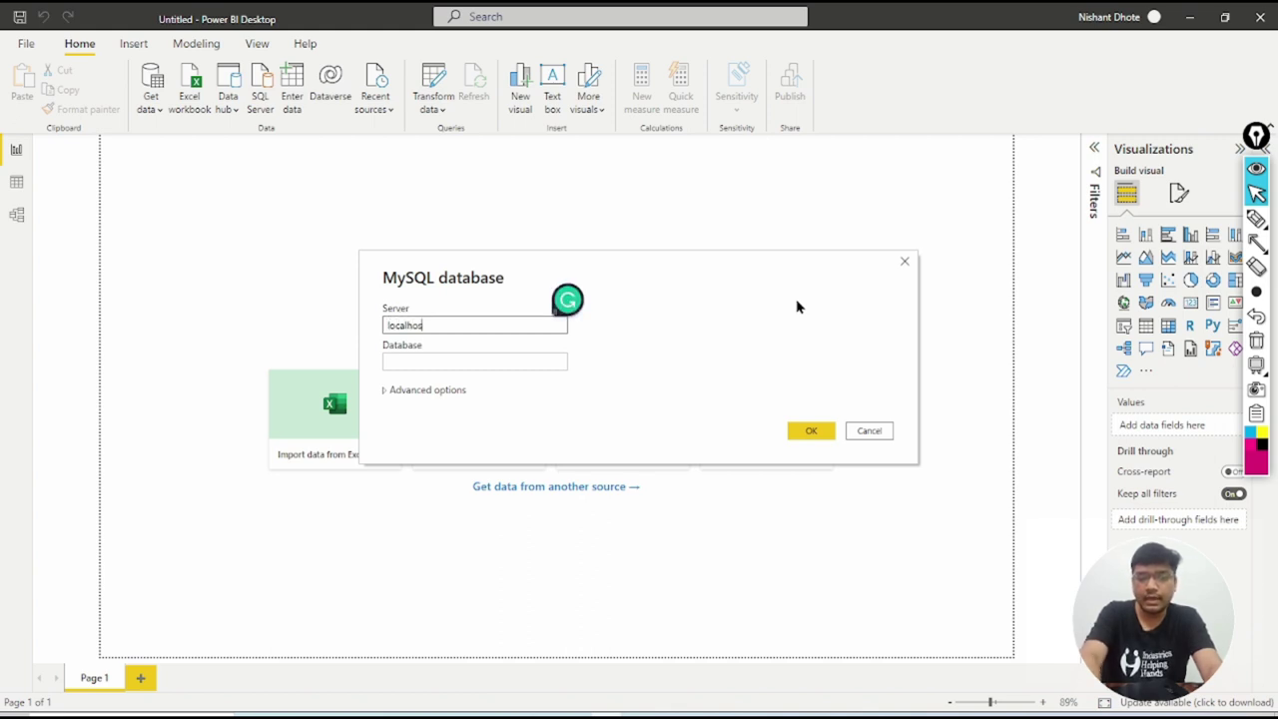
{"action": "left_click", "coordinate": [482, 360]}
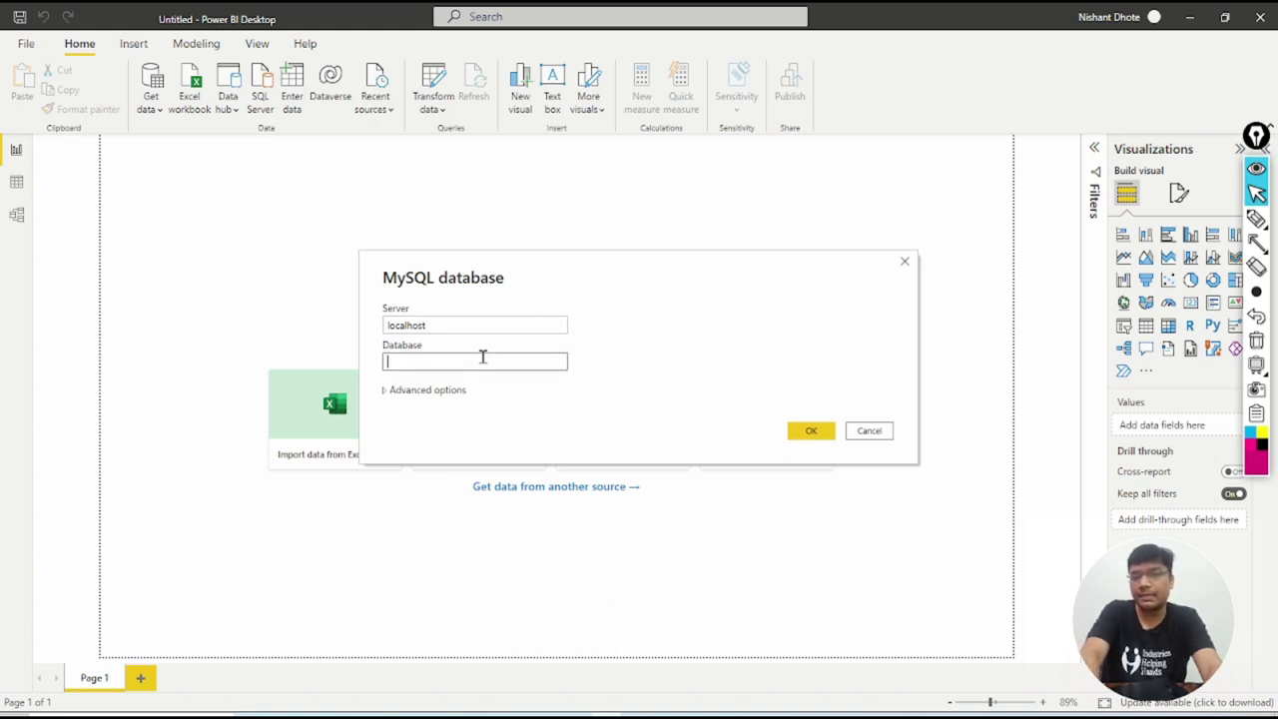
{"action": "type", "text": "virat"}
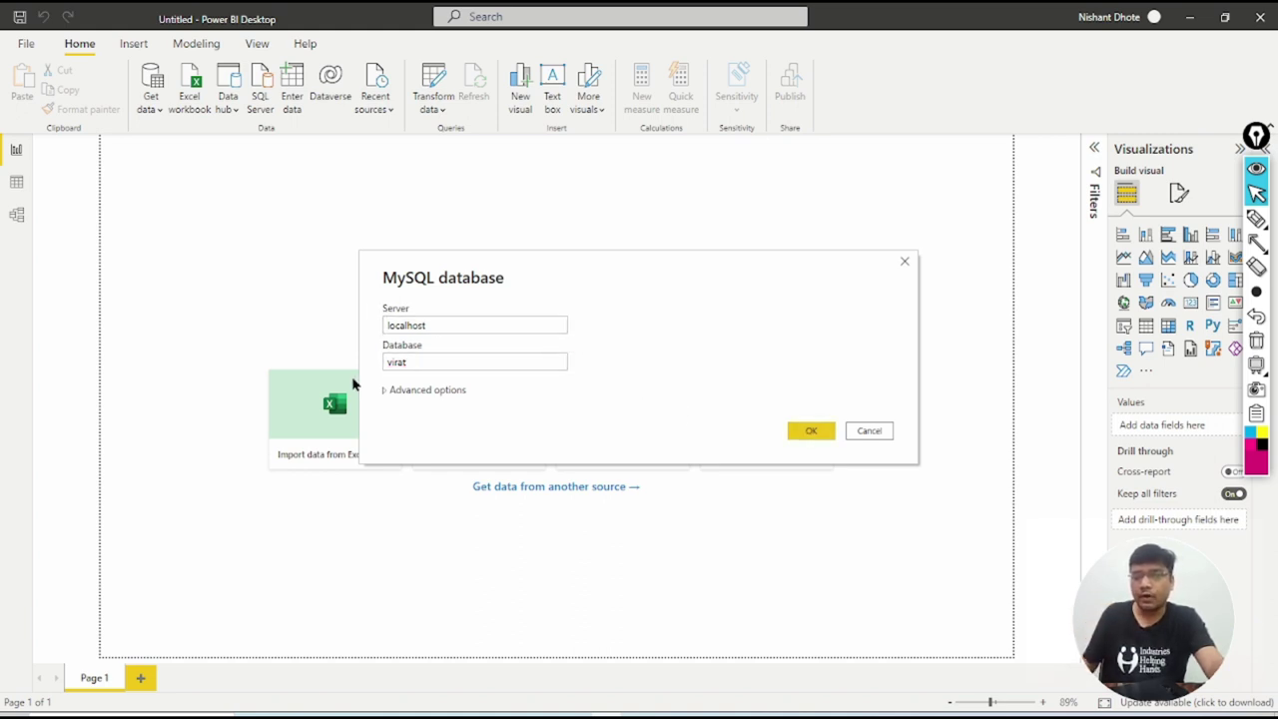
{"action": "left_click", "coordinate": [822, 433]}
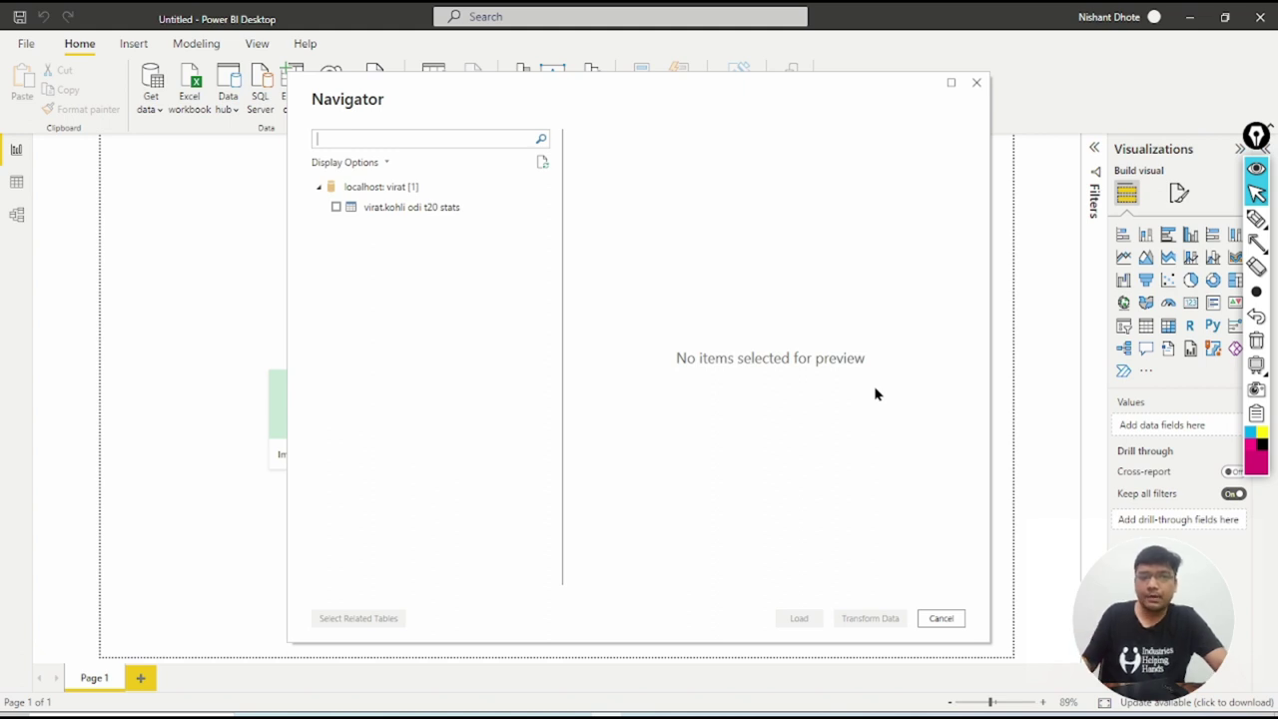
Select the virat.kohli odi t20 stats table for import and preview its records
{"action": "left_click", "coordinate": [365, 192]}
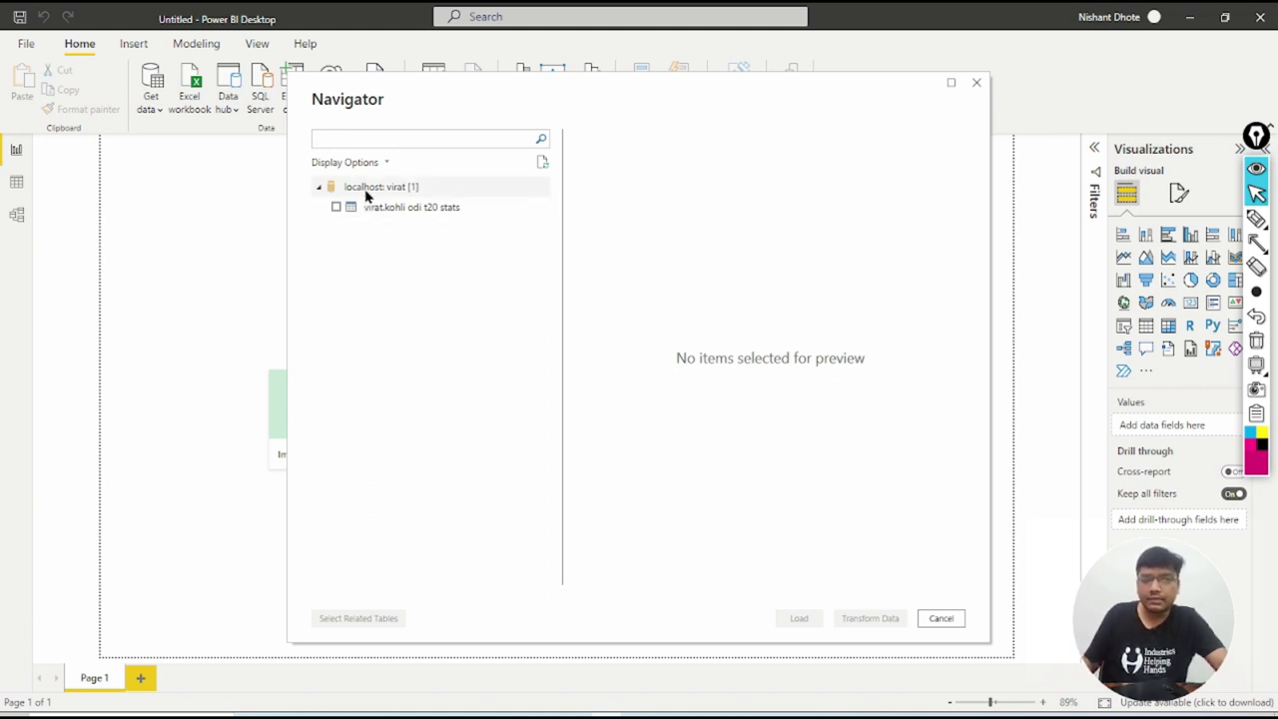
{"action": "left_click", "coordinate": [407, 216]}
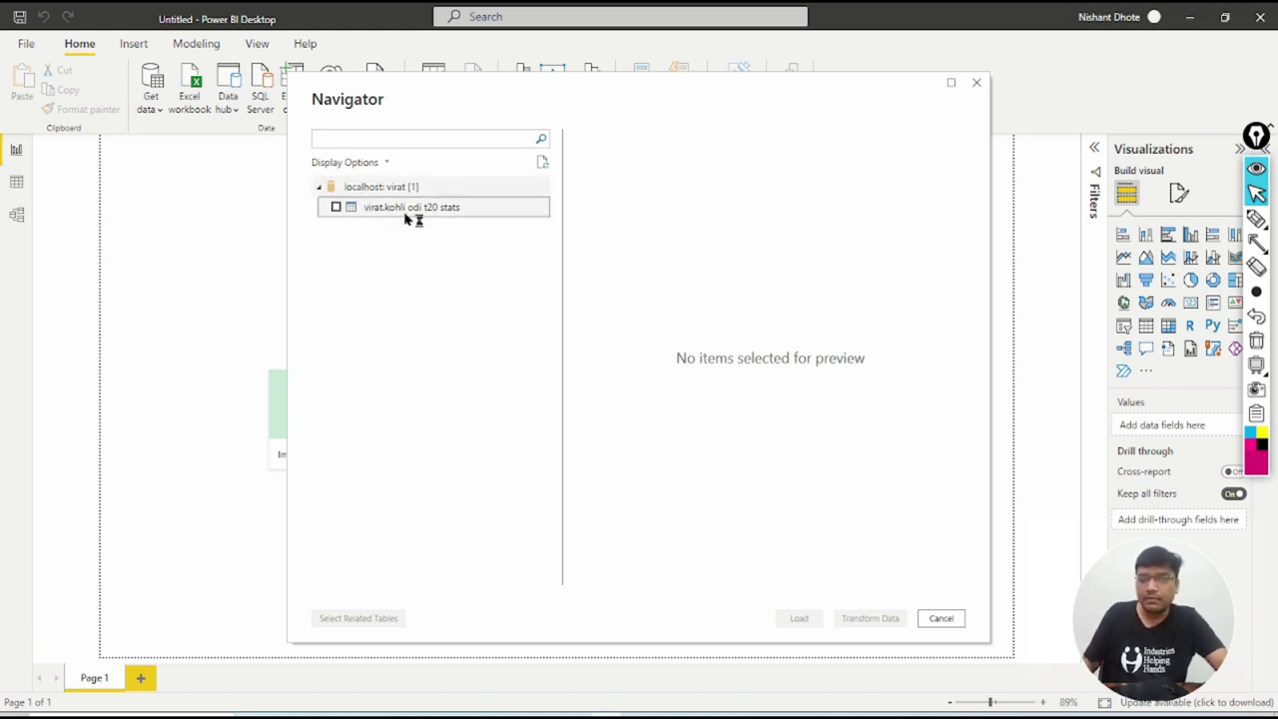
{"action": "left_click", "coordinate": [337, 208]}
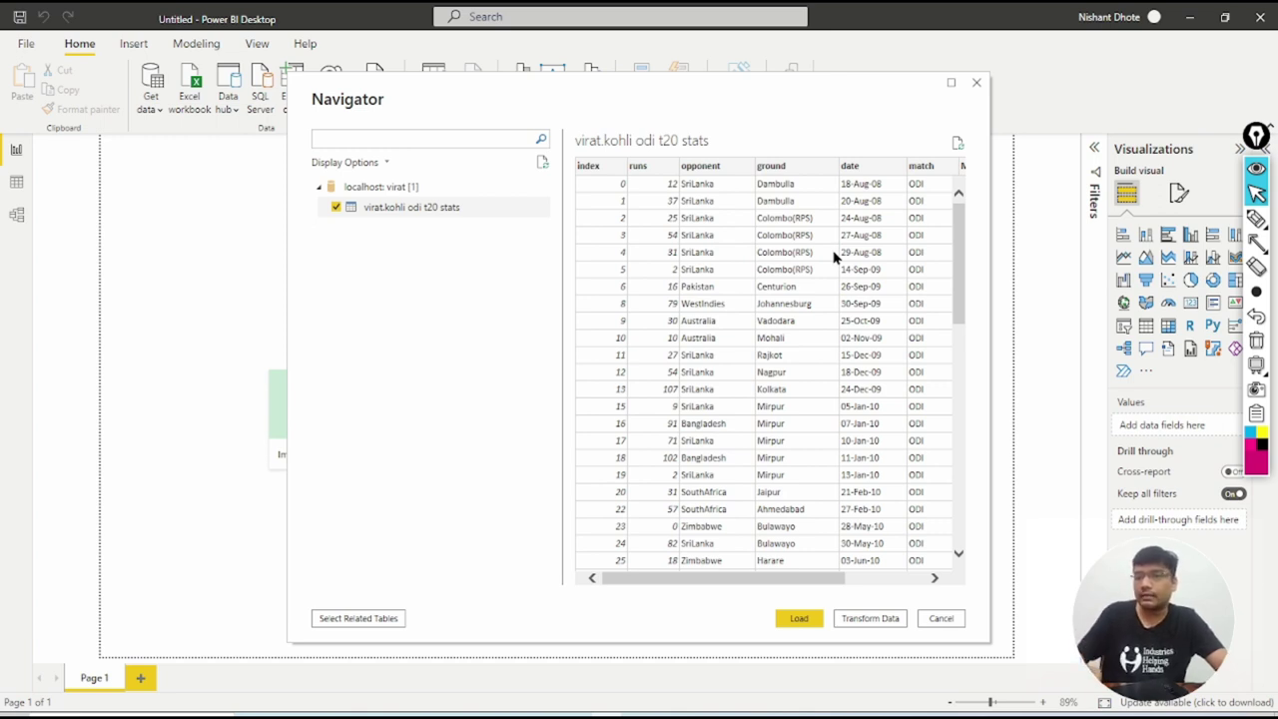
{"action": "left_click", "coordinate": [1258, 248]}
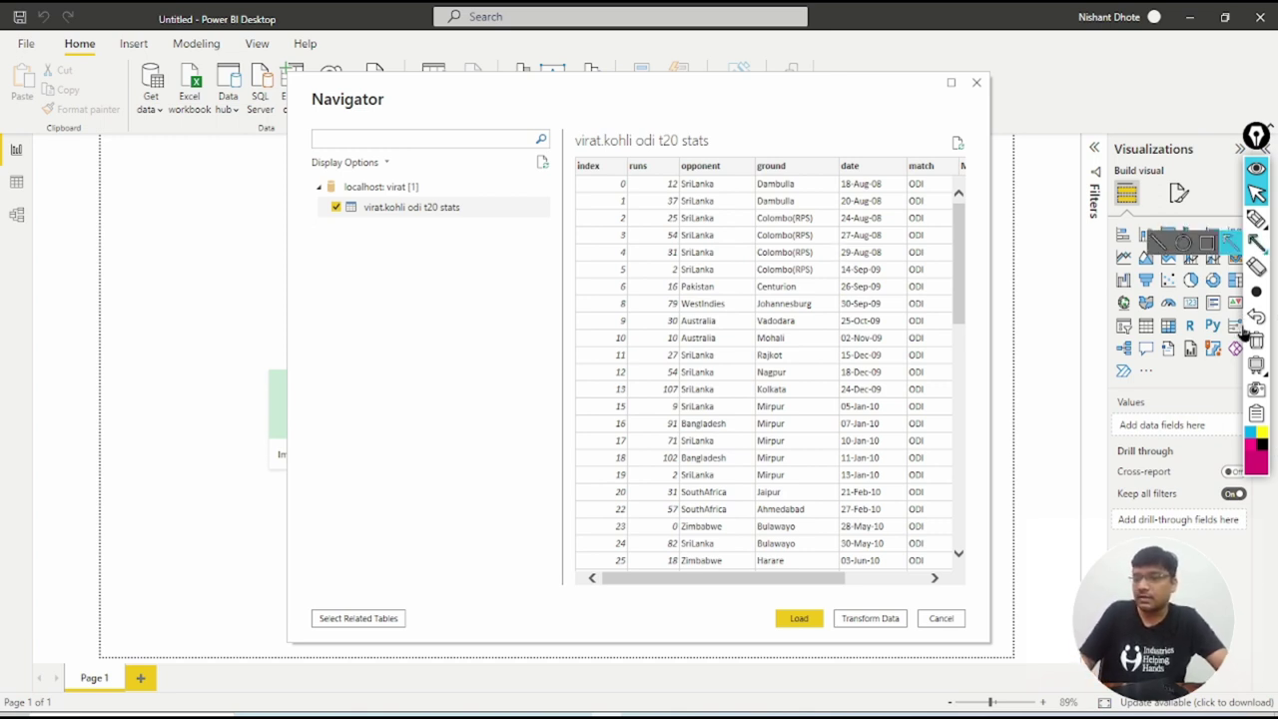
{"action": "left_click", "coordinate": [1255, 219]}
{"action": "mouse_move", "coordinate": [1253, 295]}
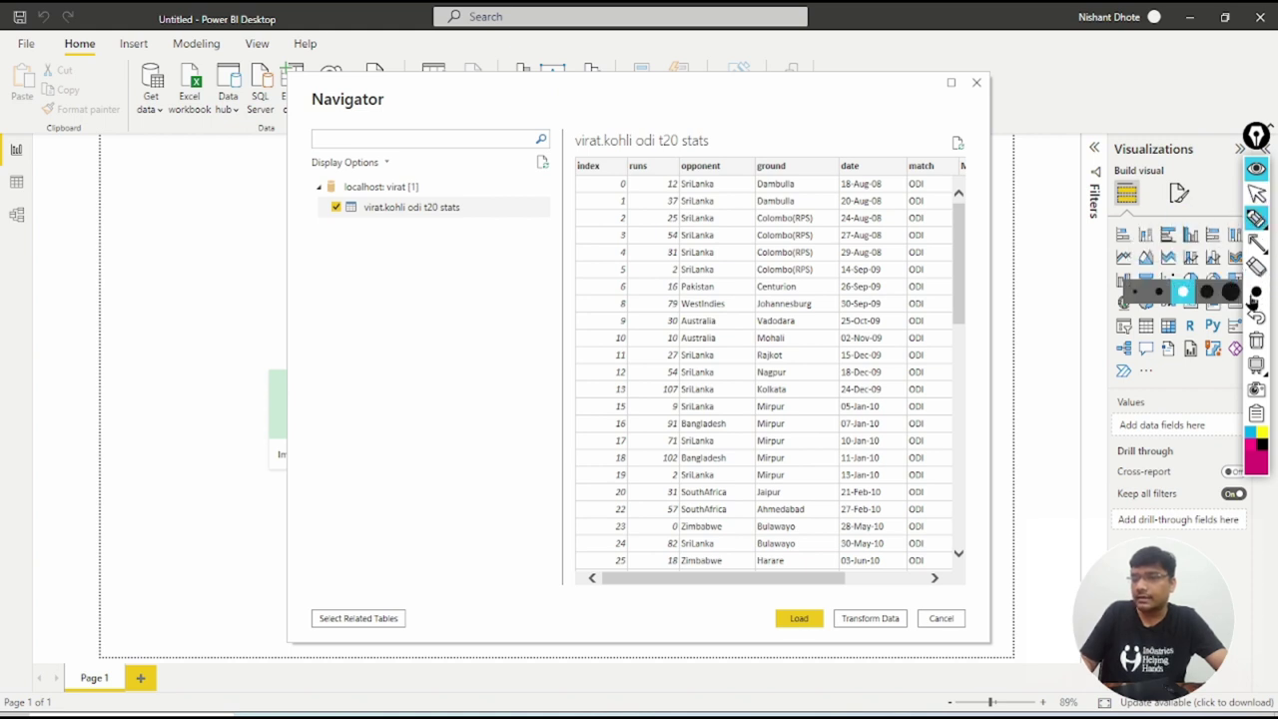
{"action": "left_click", "coordinate": [1158, 291]}
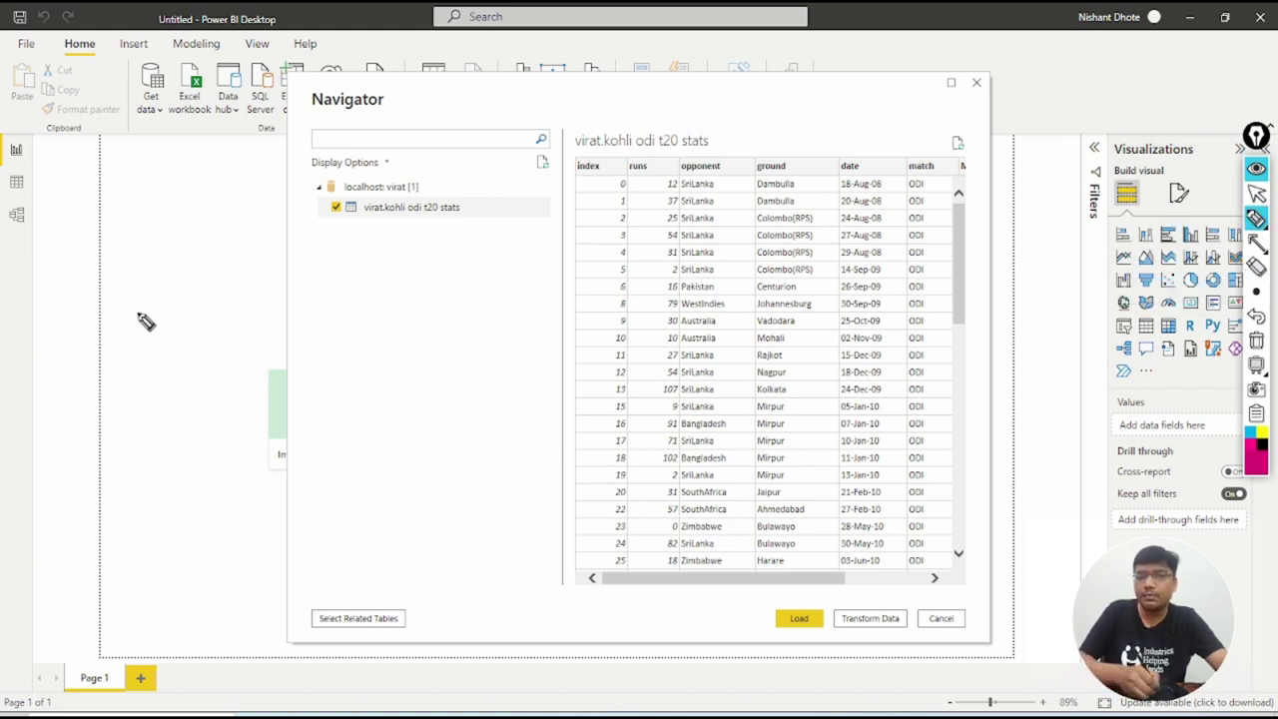
{"action": "mouse_move", "coordinate": [139, 345]}
{"action": "left_mouse_down"}
{"action": "mouse_move", "coordinate": [150, 272]}
{"action": "mouse_move", "coordinate": [155, 306]}
{"action": "mouse_move", "coordinate": [204, 306]}
{"action": "mouse_move", "coordinate": [266, 264]}
{"action": "mouse_move", "coordinate": [161, 352]}
{"action": "mouse_move", "coordinate": [154, 397]}
{"action": "mouse_move", "coordinate": [182, 377]}
{"action": "left_mouse_up"}
{"action": "mouse_move", "coordinate": [90, 464]}
{"action": "left_mouse_down"}
{"action": "mouse_move", "coordinate": [95, 477]}
{"action": "mouse_move", "coordinate": [140, 464]}
{"action": "mouse_move", "coordinate": [157, 480]}
{"action": "left_mouse_up"}
{"action": "mouse_move", "coordinate": [215, 339]}
{"action": "left_mouse_down"}
{"action": "mouse_move", "coordinate": [213, 322]}
{"action": "mouse_move", "coordinate": [252, 401]}
{"action": "left_mouse_up"}
{"action": "left_click_drag", "start_coordinate": [217, 494], "coordinate": [244, 507]}
{"action": "mouse_move", "coordinate": [259, 461]}
{"action": "left_mouse_down"}
{"action": "mouse_move", "coordinate": [287, 477]}
{"action": "mouse_move", "coordinate": [309, 441]}
{"action": "left_mouse_up"}
{"action": "mouse_move", "coordinate": [272, 287]}
{"action": "left_mouse_down"}
{"action": "mouse_move", "coordinate": [399, 273]}
{"action": "mouse_move", "coordinate": [404, 290]}
{"action": "mouse_move", "coordinate": [439, 262]}
{"action": "left_mouse_up"}
{"action": "left_click_drag", "start_coordinate": [361, 319], "coordinate": [469, 264]}
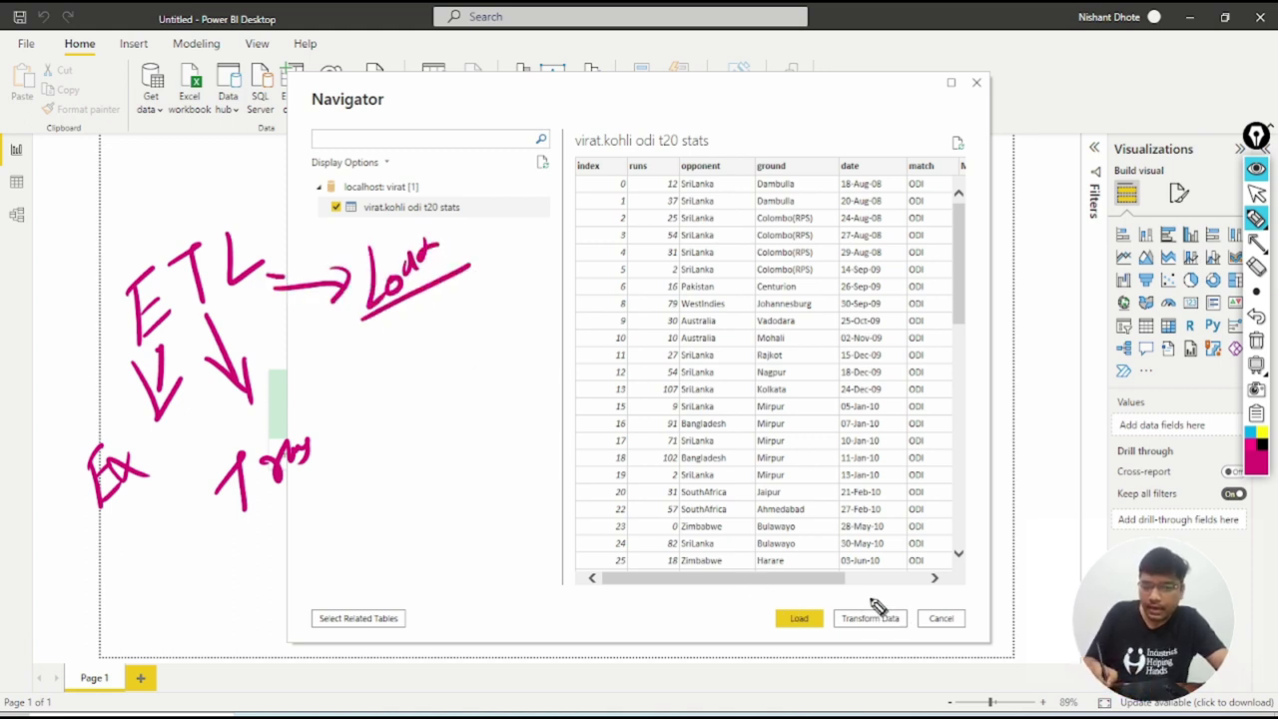
{"action": "mouse_move", "coordinate": [226, 172]}
{"action": "left_mouse_down"}
{"action": "mouse_move", "coordinate": [527, 103]}
{"action": "mouse_move", "coordinate": [603, 122]}
{"action": "mouse_move", "coordinate": [555, 146]}
{"action": "left_mouse_up"}
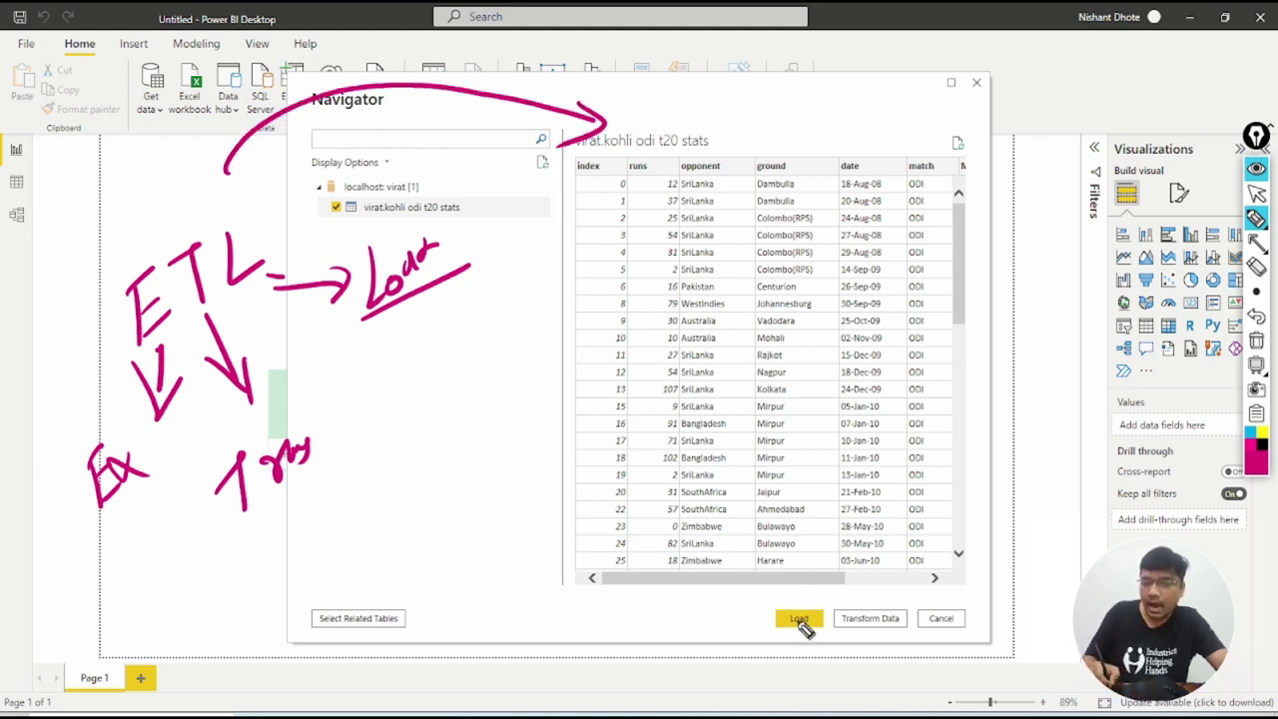
{"action": "mouse_move", "coordinate": [813, 600]}
{"action": "left_mouse_down"}
{"action": "mouse_move", "coordinate": [743, 607]}
{"action": "mouse_move", "coordinate": [799, 651]}
{"action": "mouse_move", "coordinate": [804, 606]}
{"action": "left_mouse_up"}
{"action": "left_click_drag", "start_coordinate": [902, 599], "coordinate": [861, 589]}
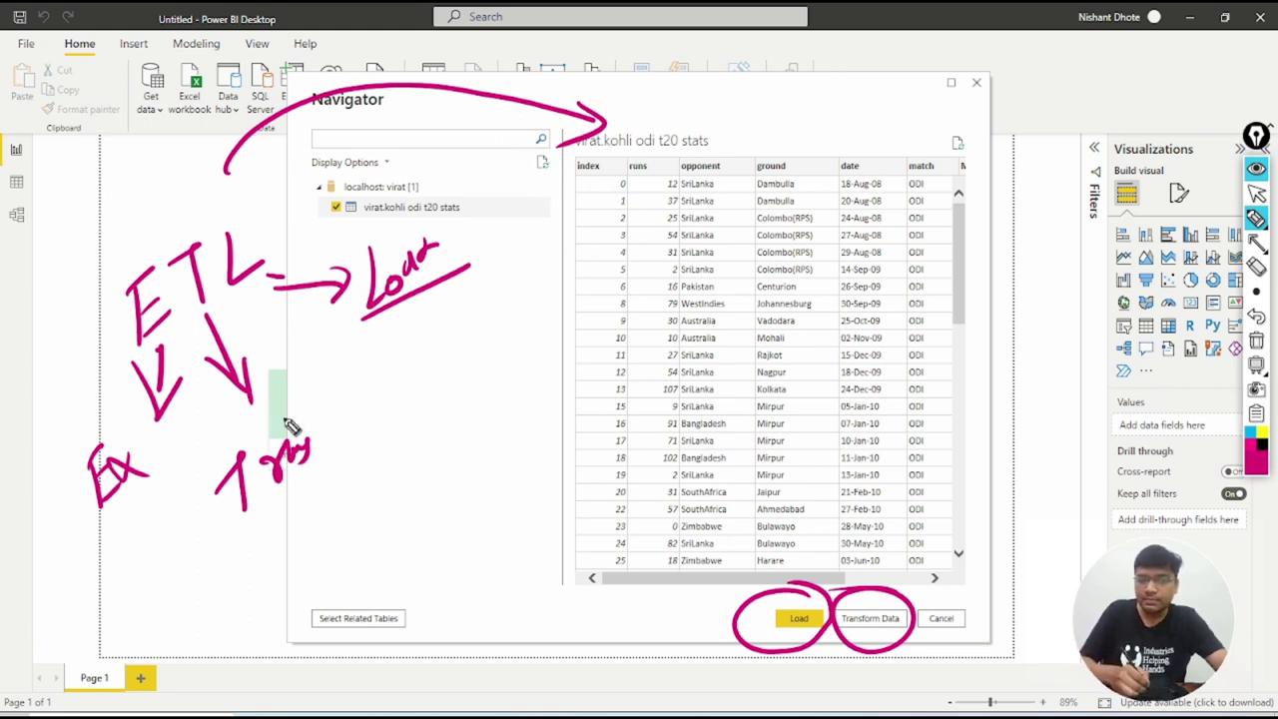
{"action": "left_click_drag", "start_coordinate": [878, 603], "coordinate": [994, 559]}
{"action": "mouse_move", "coordinate": [903, 569]}
{"action": "left_mouse_down"}
{"action": "mouse_move", "coordinate": [884, 611]}
{"action": "mouse_move", "coordinate": [807, 605]}
{"action": "left_mouse_up"}
{"action": "mouse_move", "coordinate": [878, 543]}
{"action": "left_mouse_down"}
{"action": "mouse_move", "coordinate": [792, 610]}
{"action": "mouse_move", "coordinate": [804, 614]}
{"action": "left_mouse_up"}
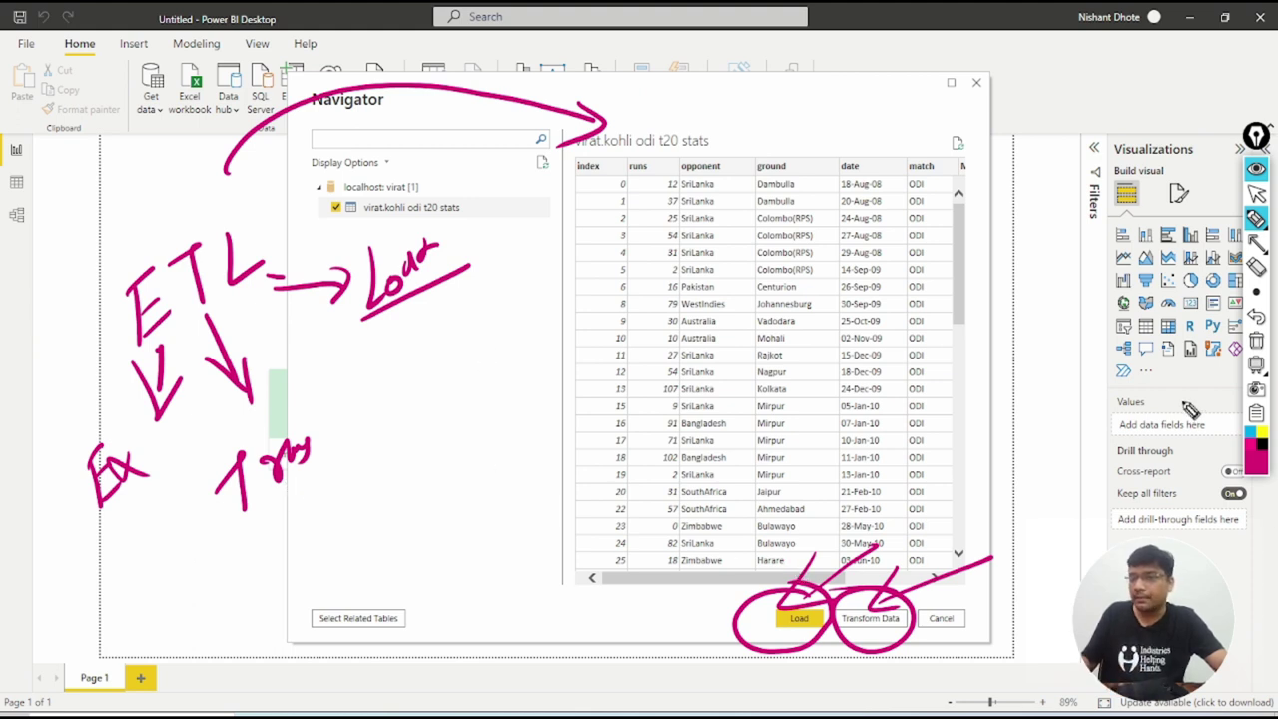
{"action": "left_click", "coordinate": [1254, 341]}
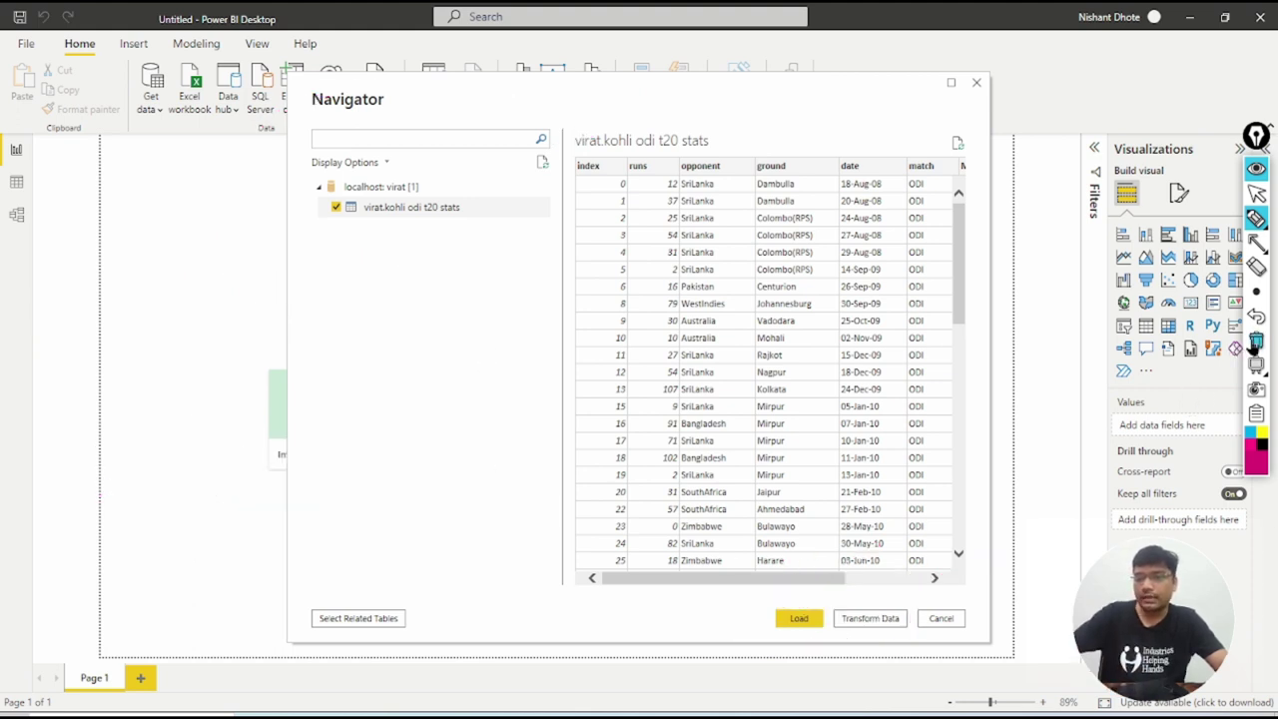
{"action": "left_click", "coordinate": [1255, 192]}
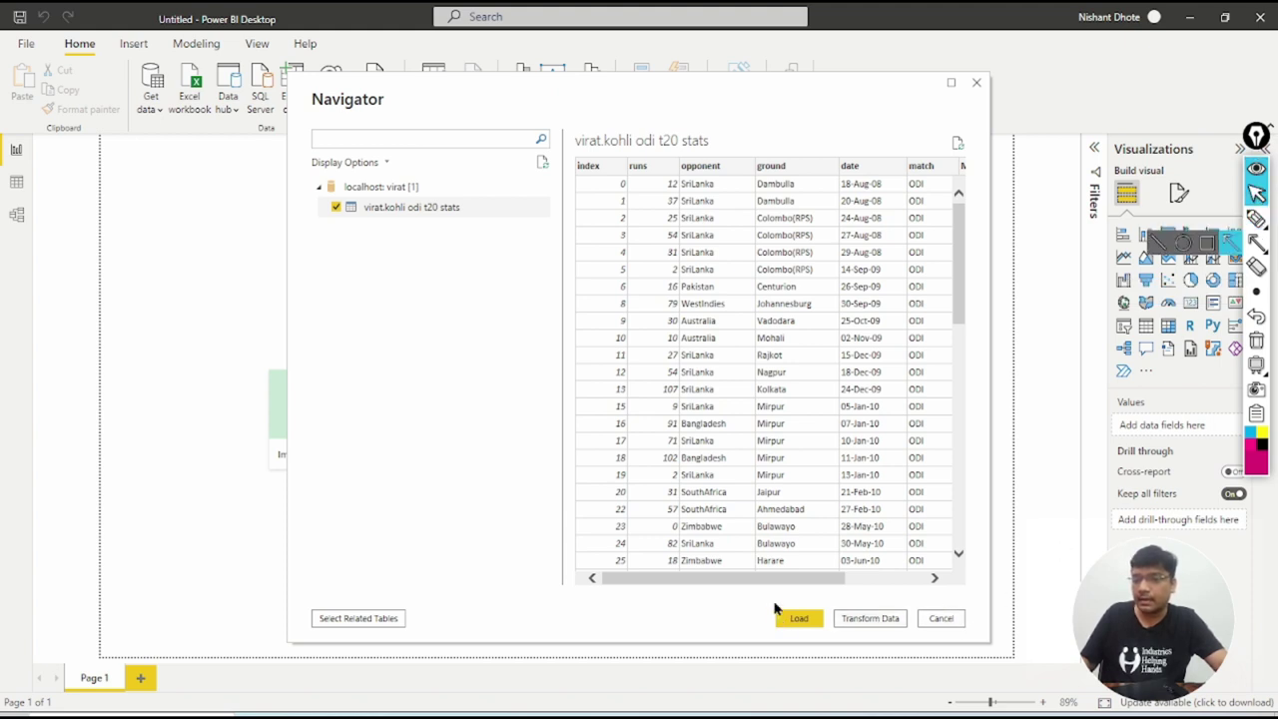
Send the selected kohli odi t20 stats table to Power Query for transformation instead of loading it directly
{"action": "left_click", "coordinate": [894, 620]}
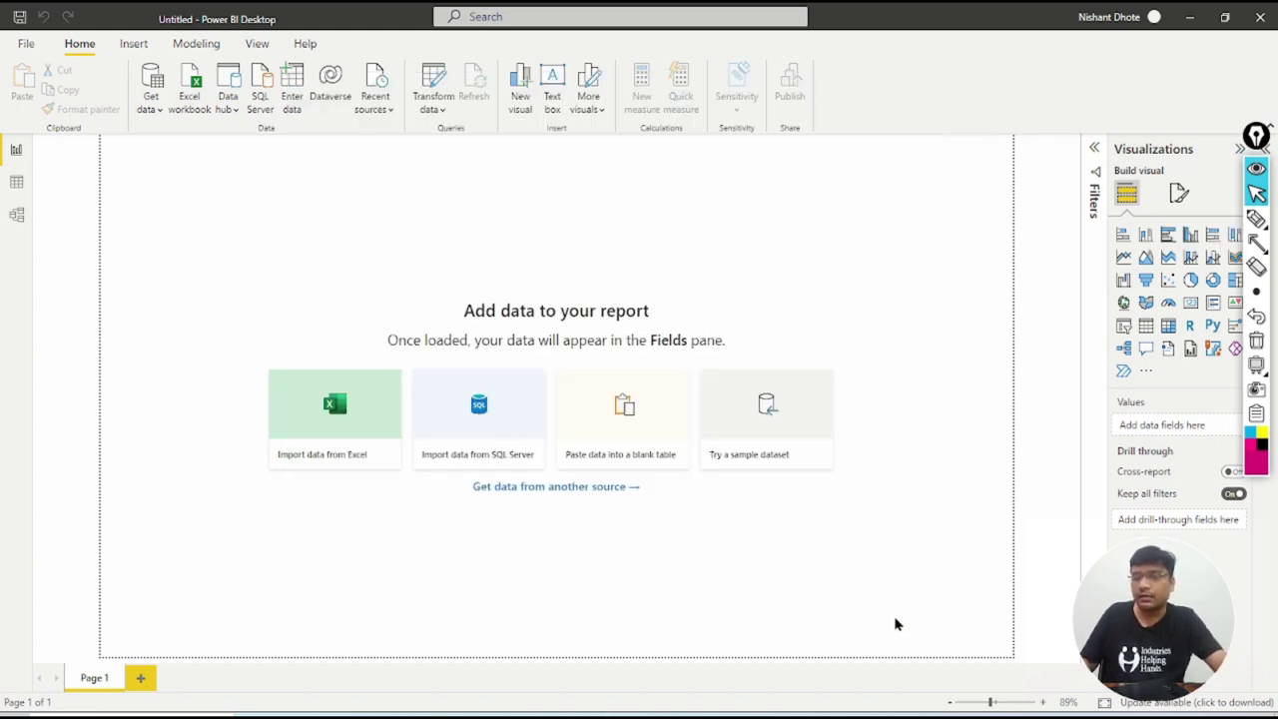